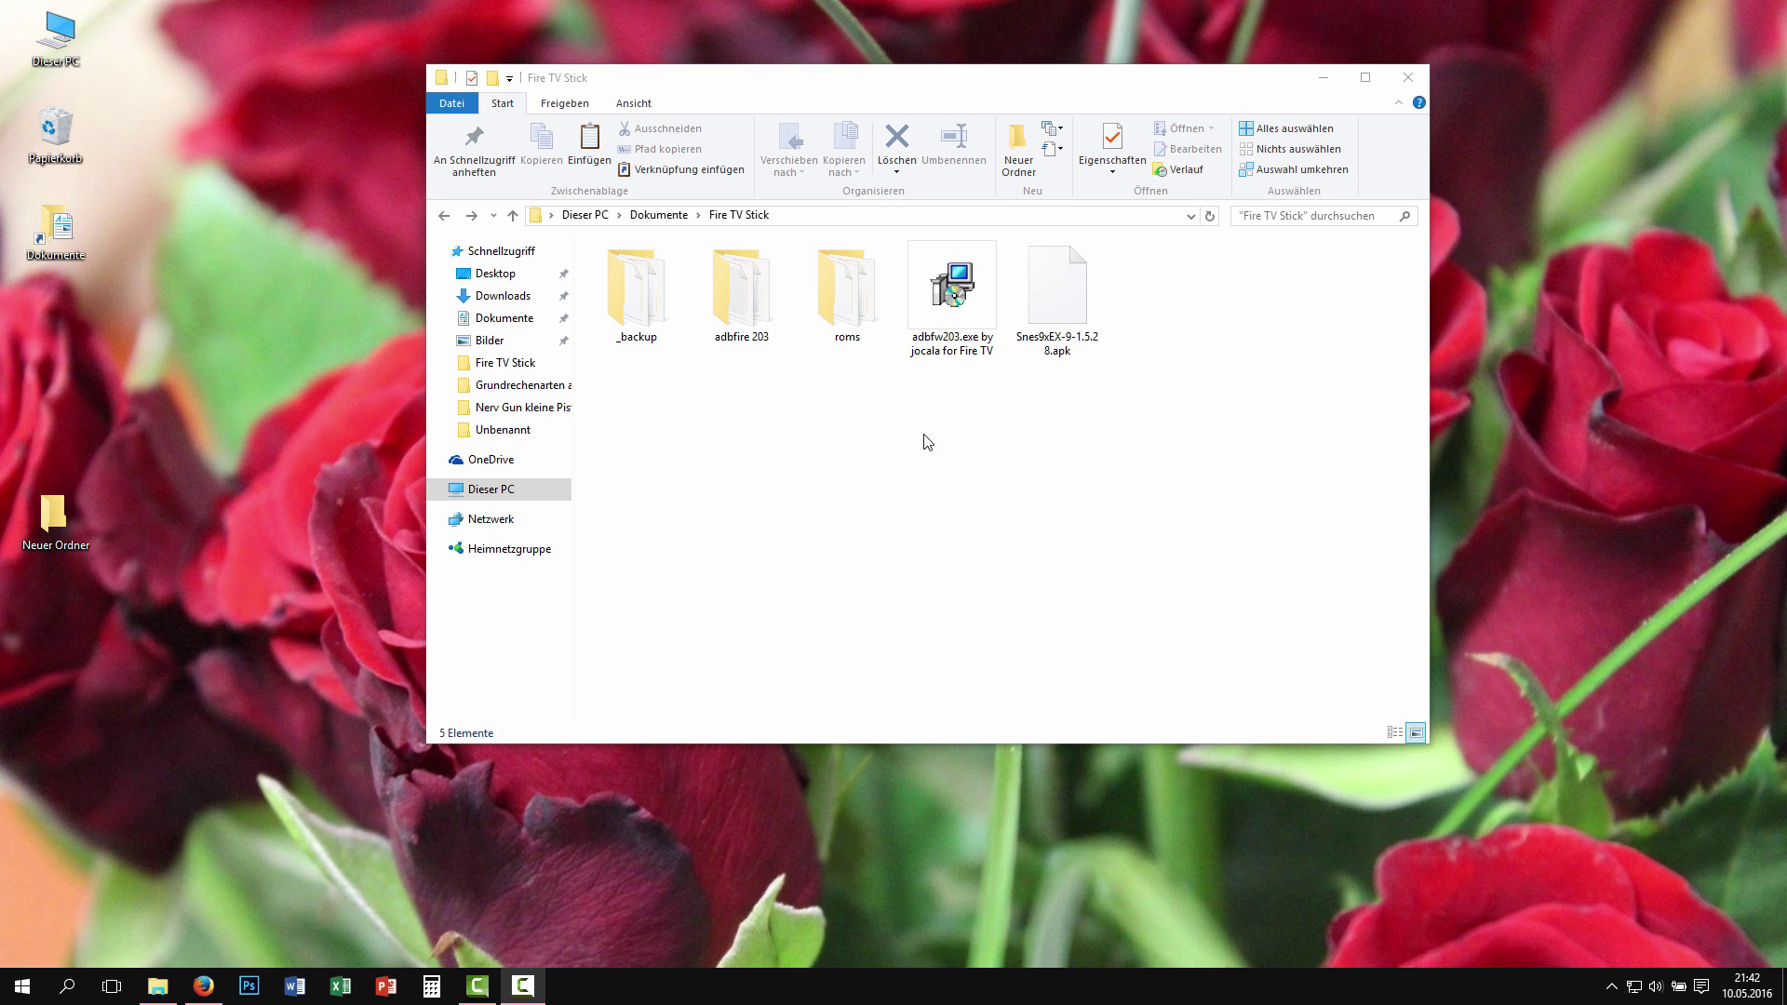
Examine the adbFire installer, the Snes9xEX-9-1.5.28.apk file and the roms folder in the Fire TV Stick folder.
left_click(943, 335)
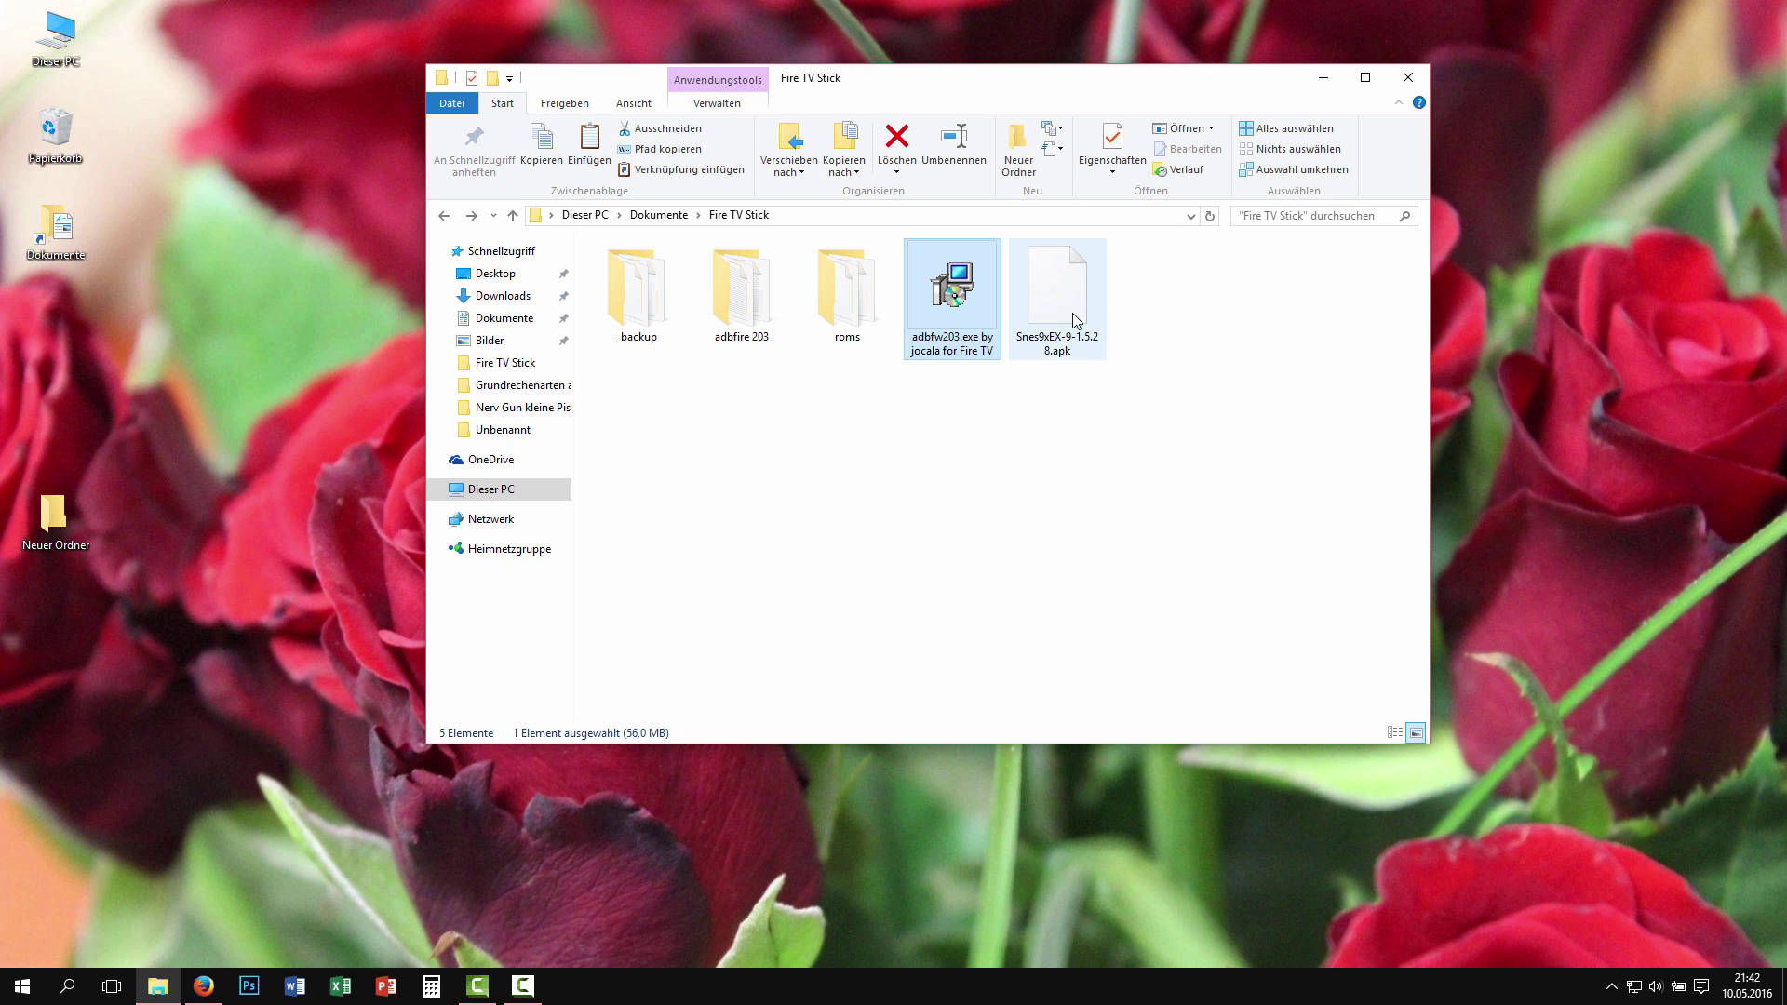
mouse_move(1061, 350)
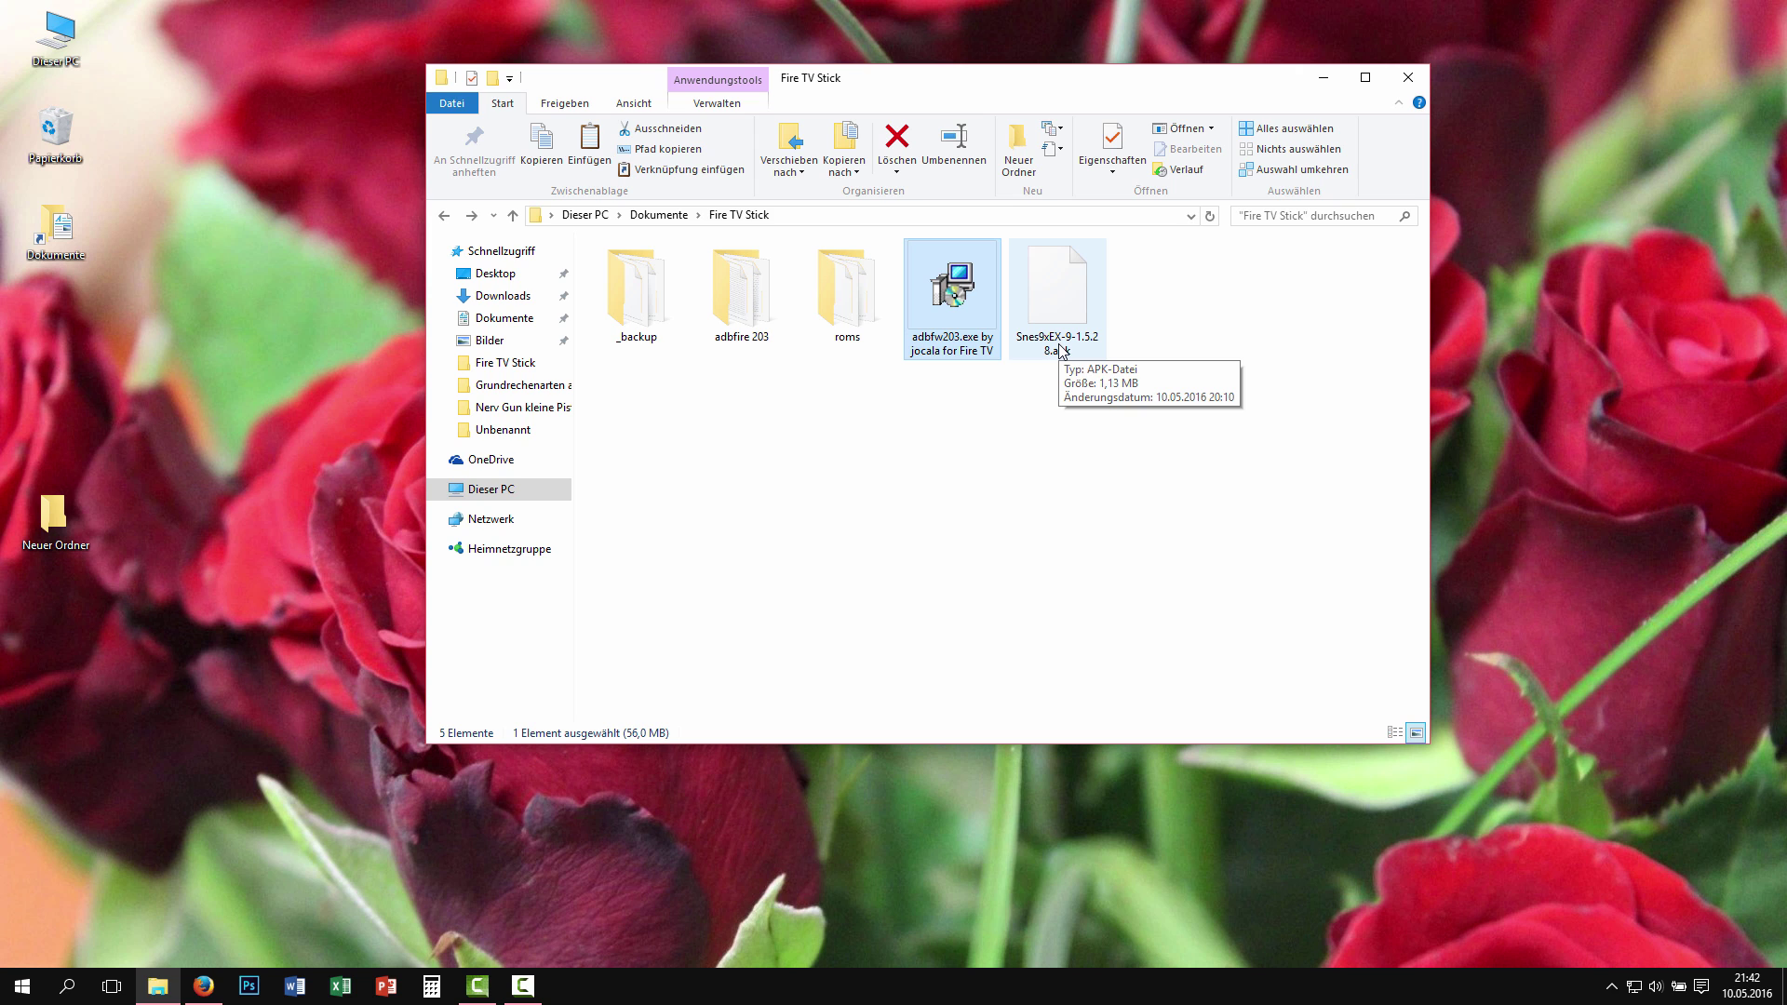
left_click(1066, 351)
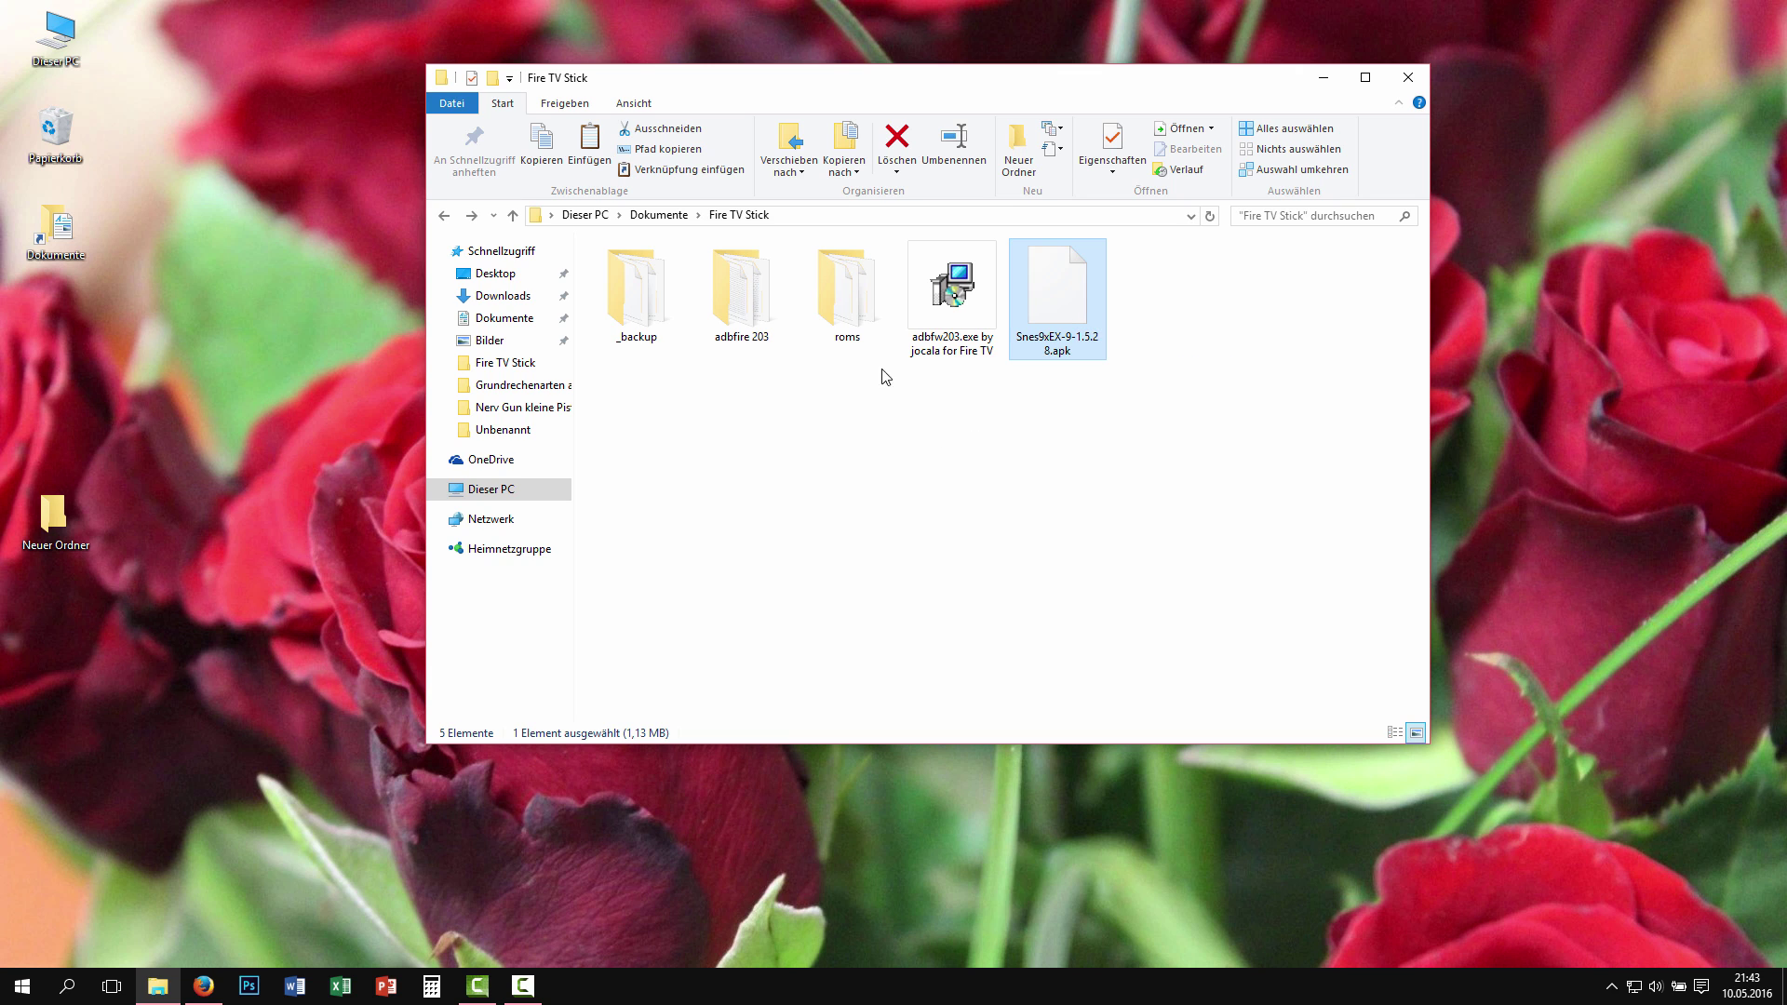
left_click(866, 321)
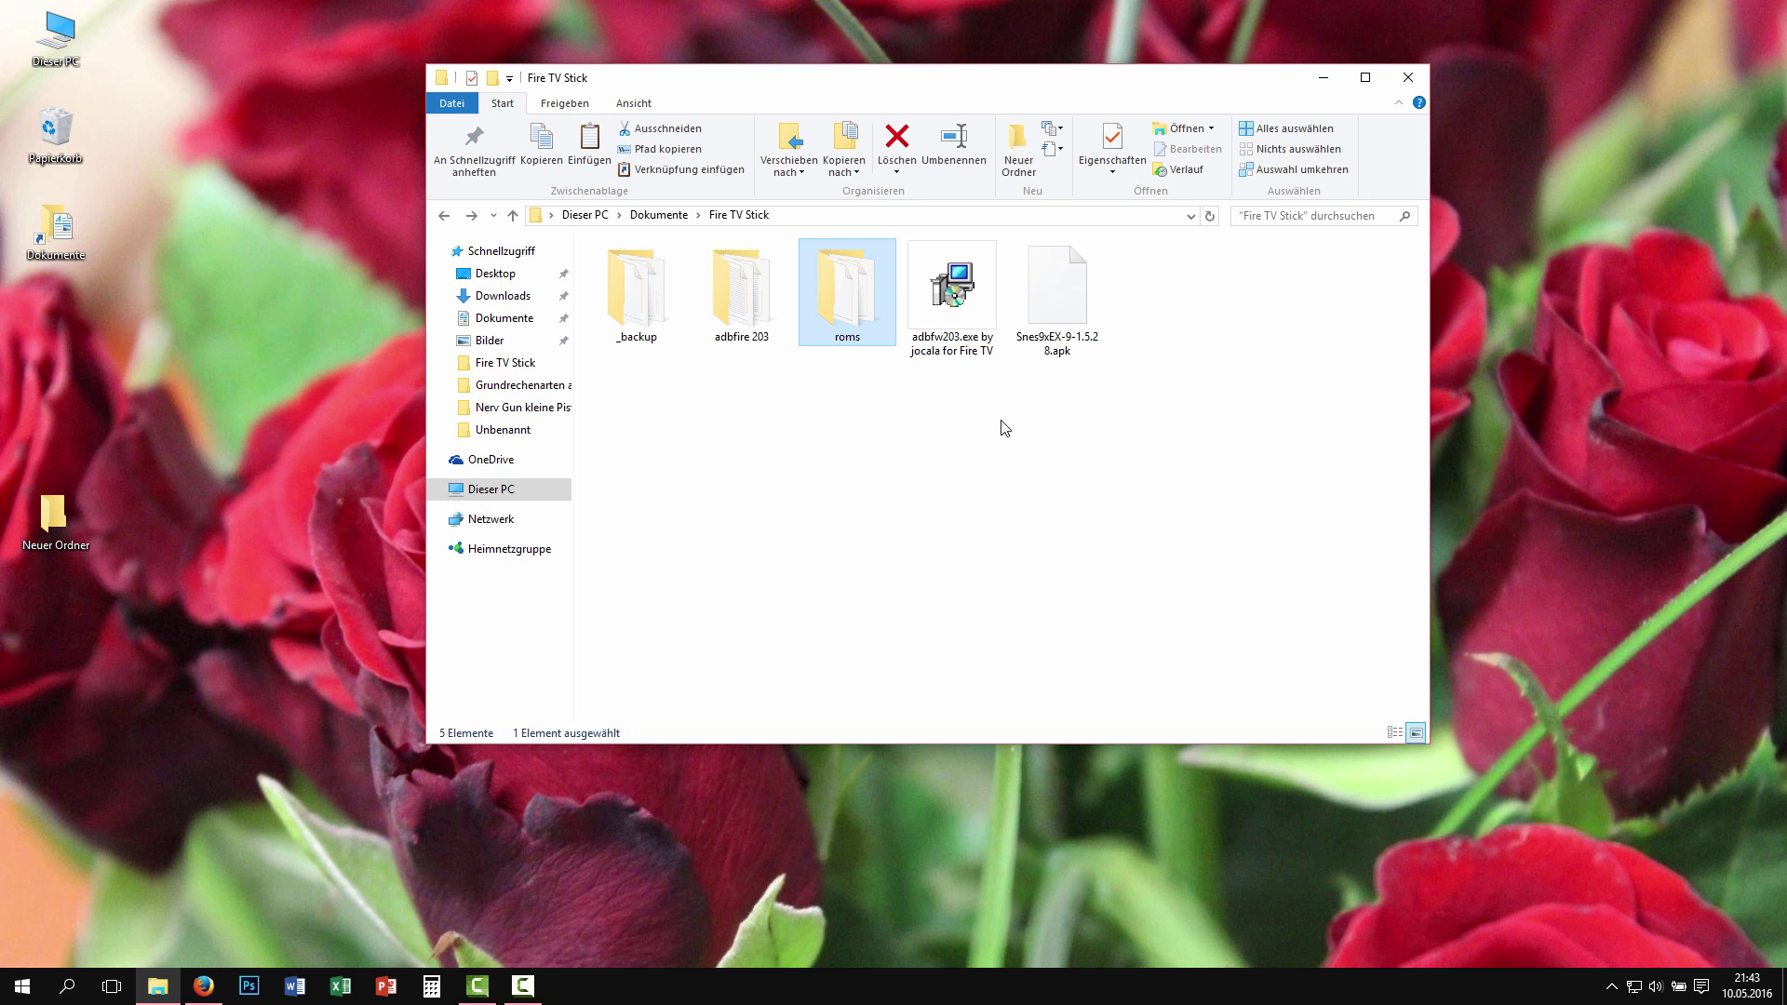
left_click(848, 406)
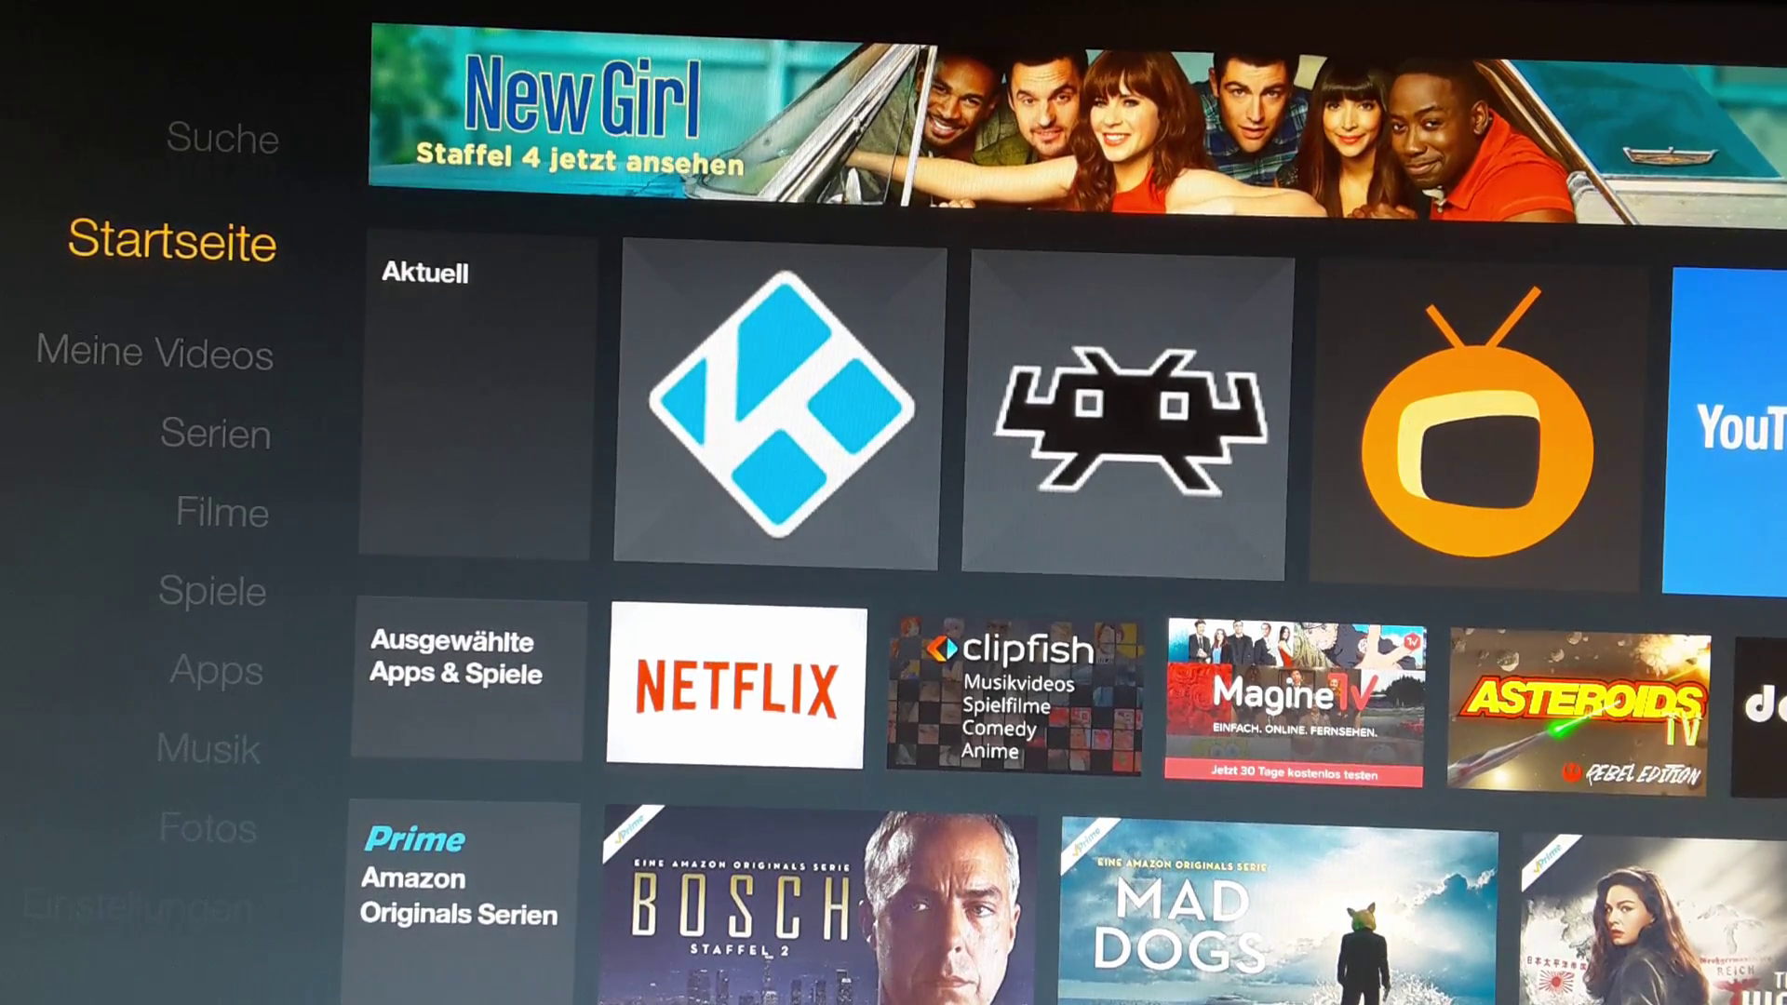
Switch to the Fire TV Stick and open the System section of its settings (Einstellungen).
key("Down")
key("Down")
key("Down")
key("Down")
key("Down")
key("Down")
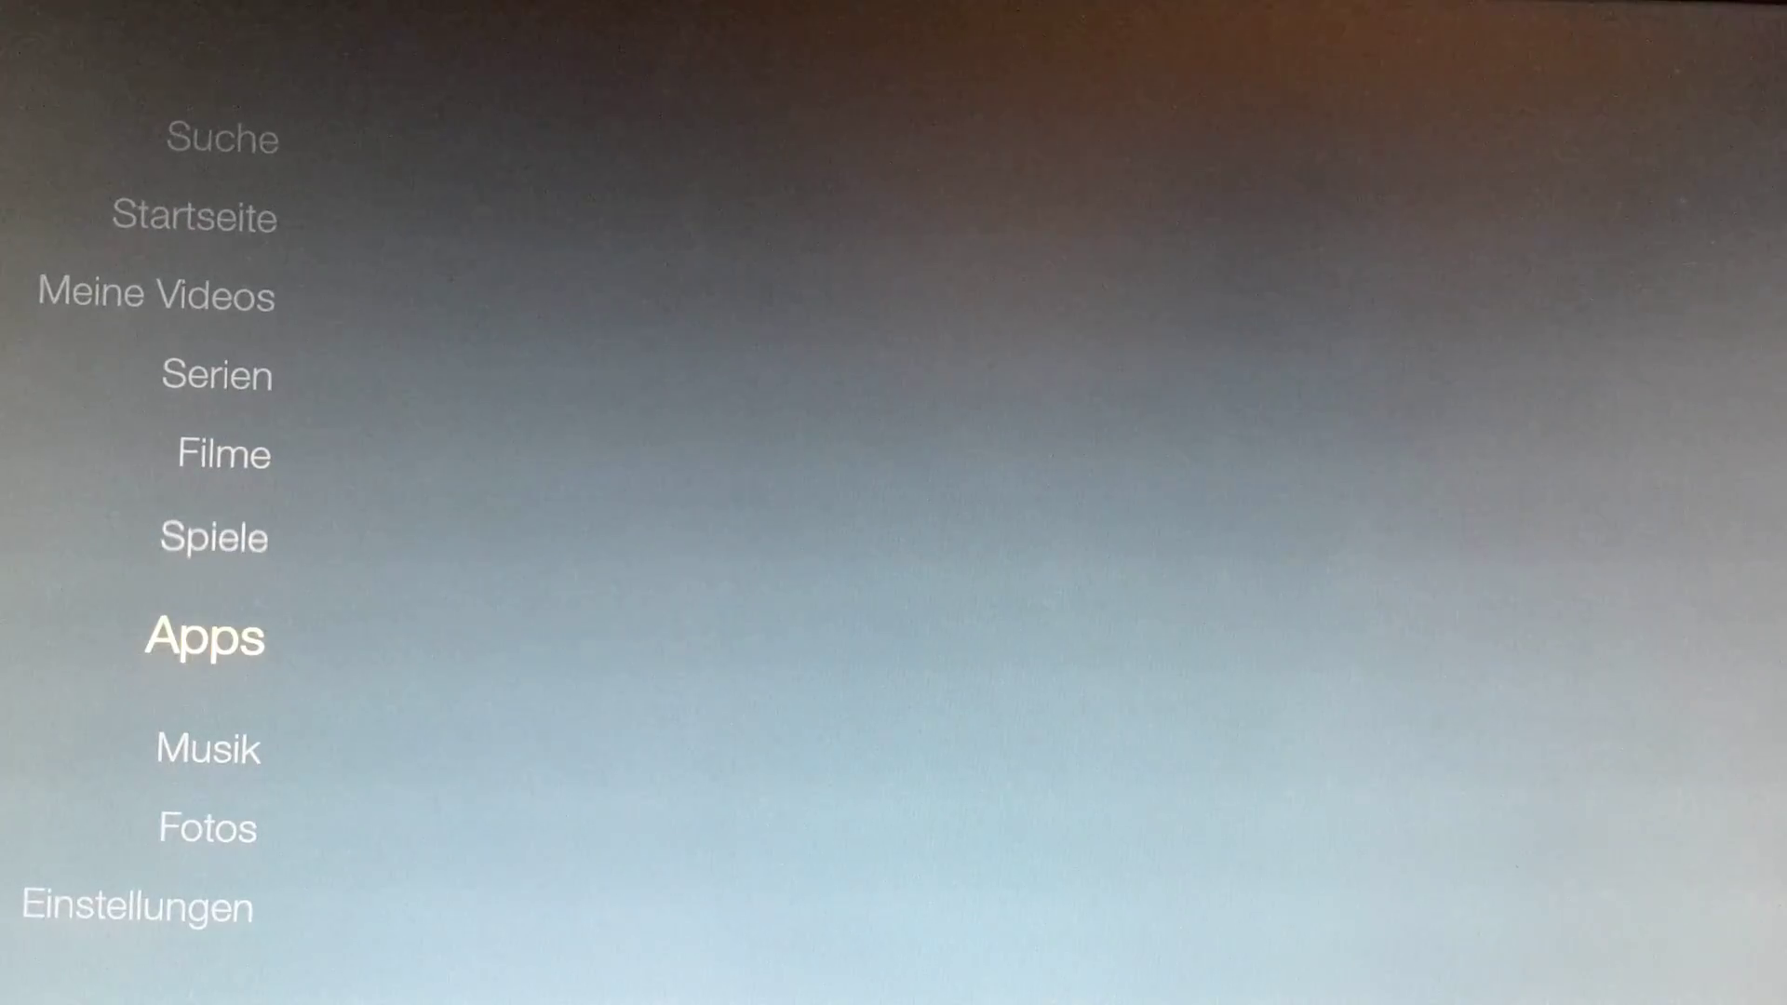
key("Down")
key("Down")
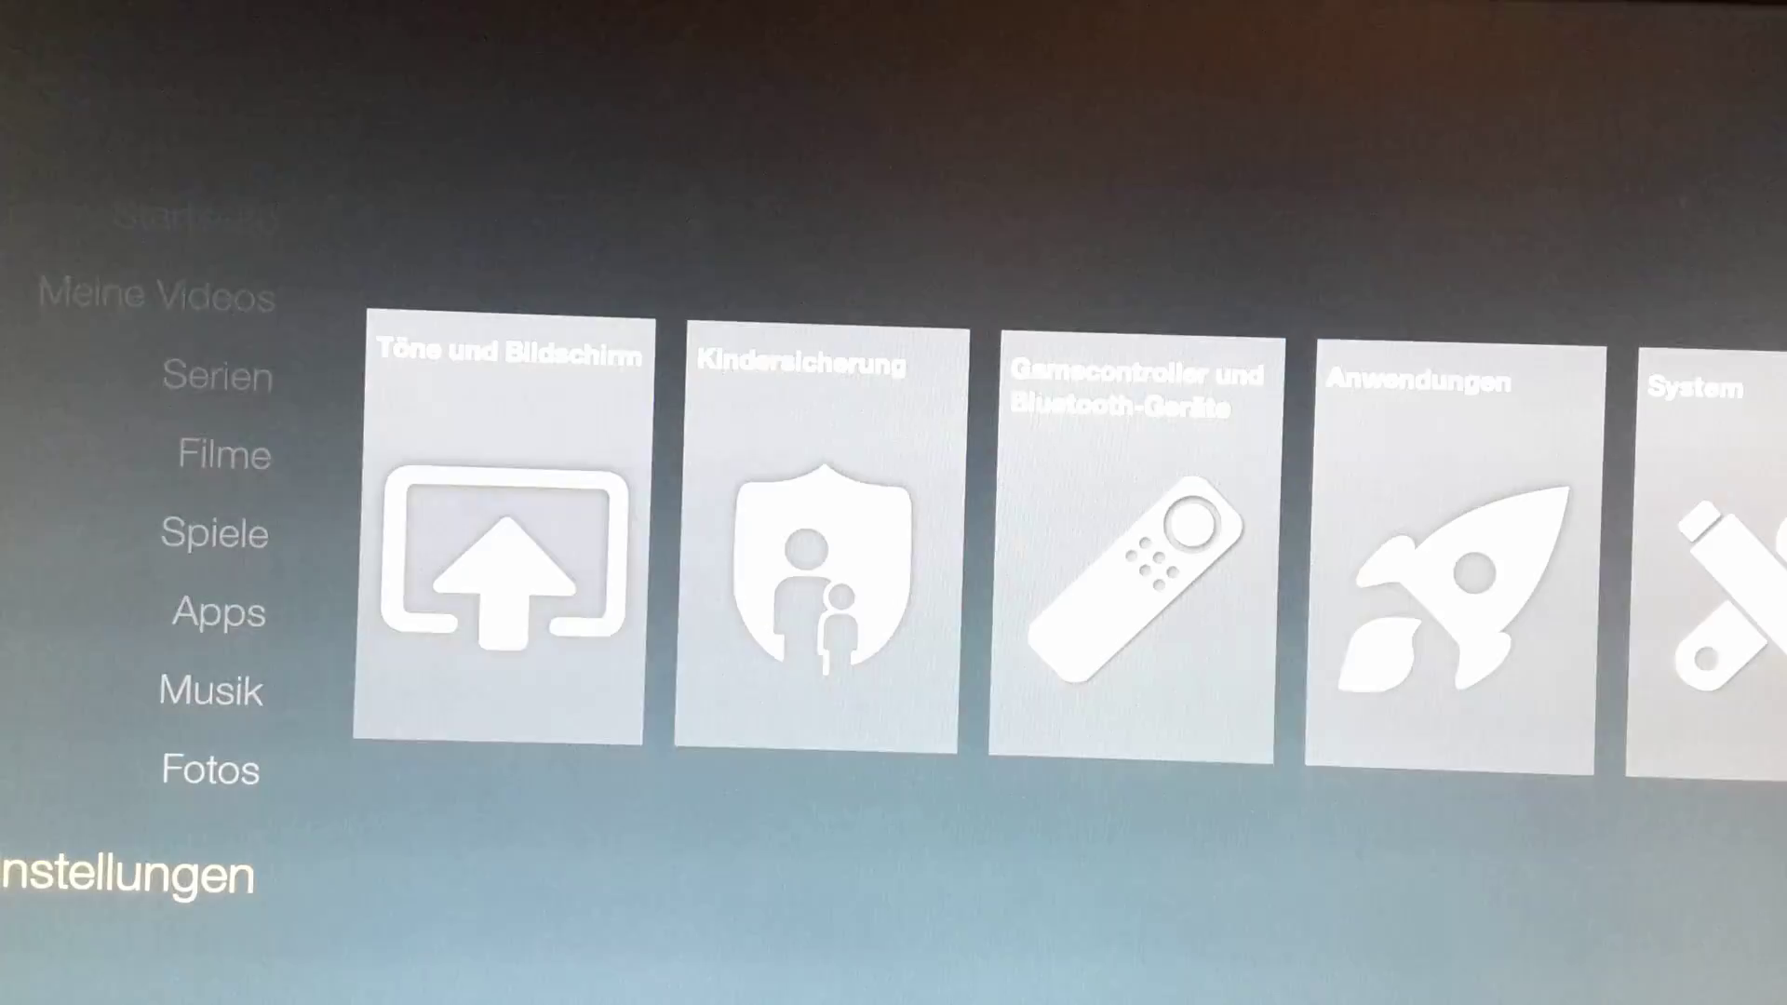
key("Right")
key("Right")
key("Right")
key("Right")
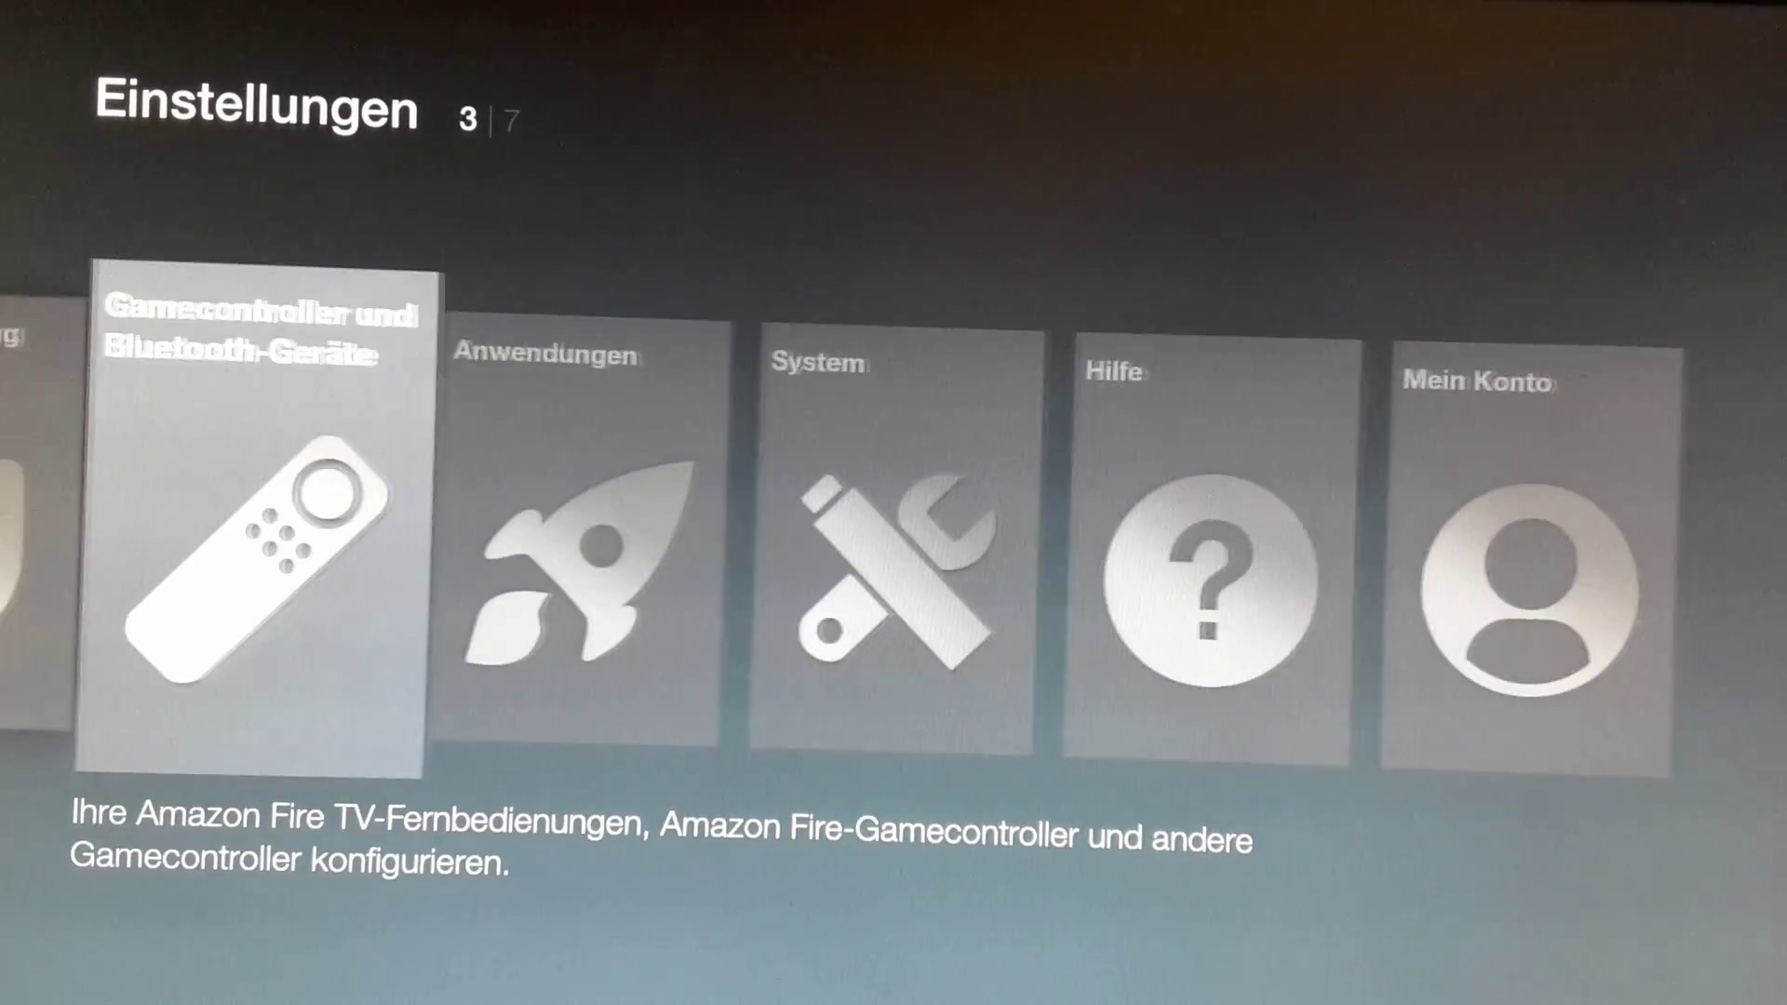
key("Right")
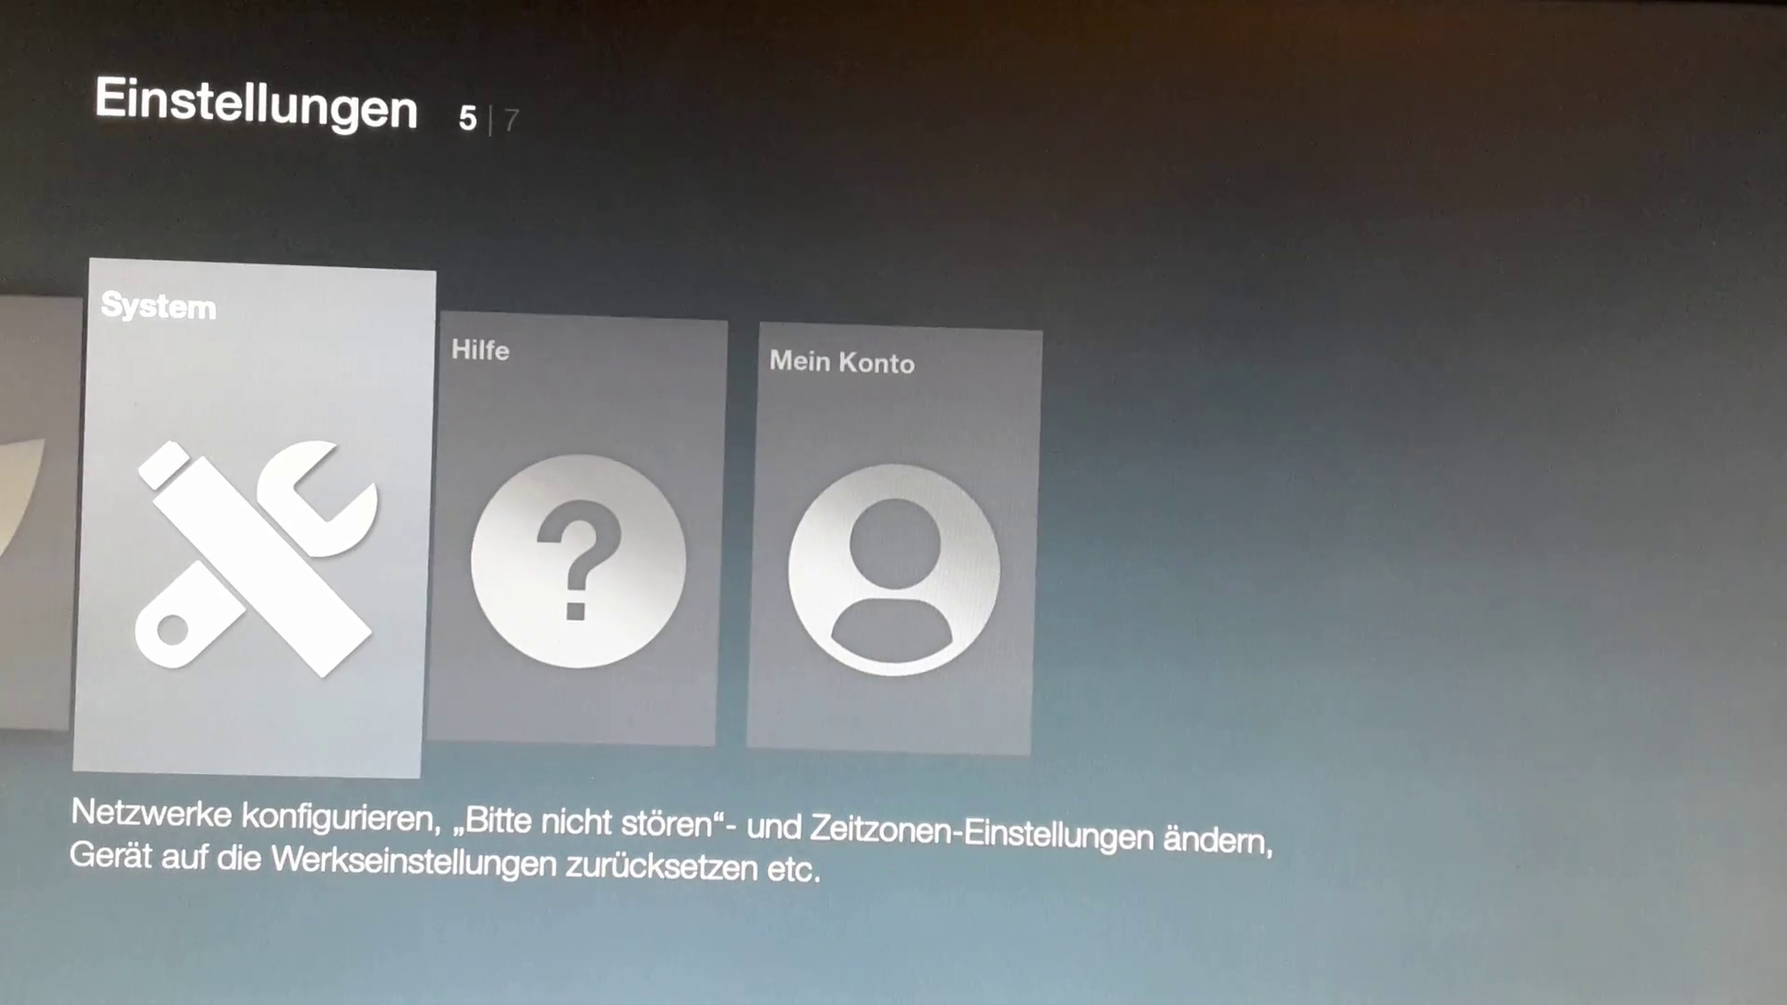
key("Return")
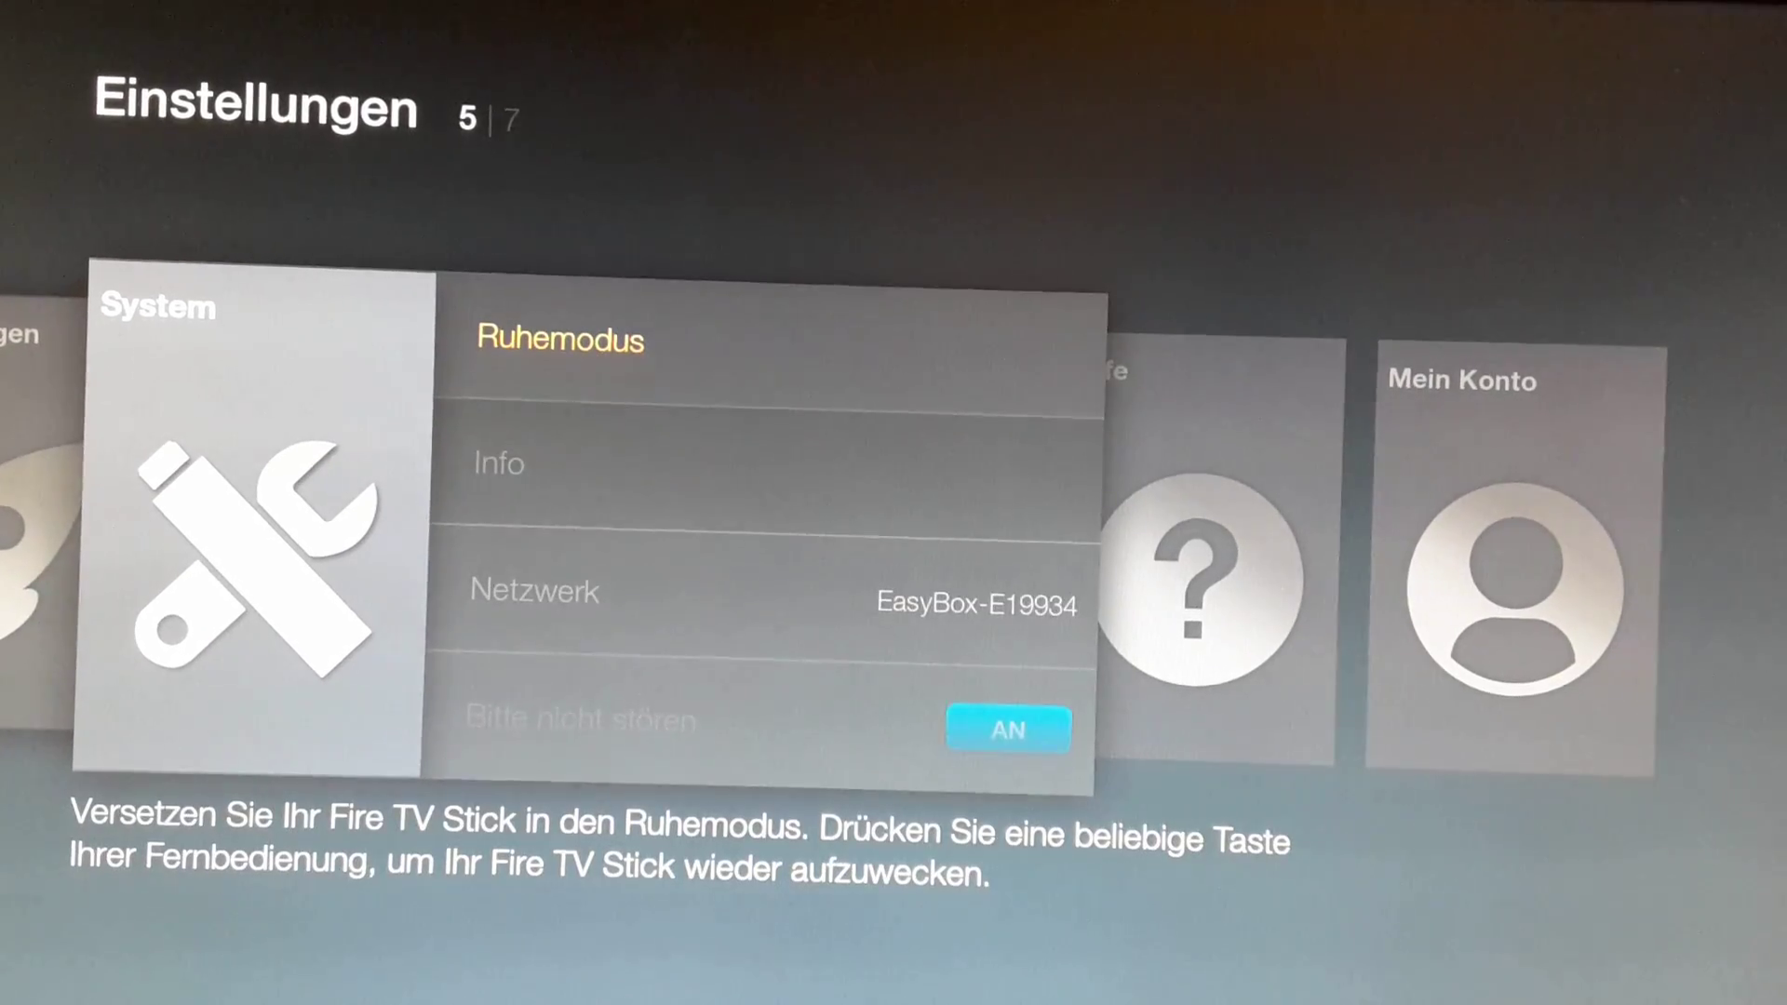
Look up the Fire TV Stick's IP address in the network details of the system info, and leave the settings.
key("Down")
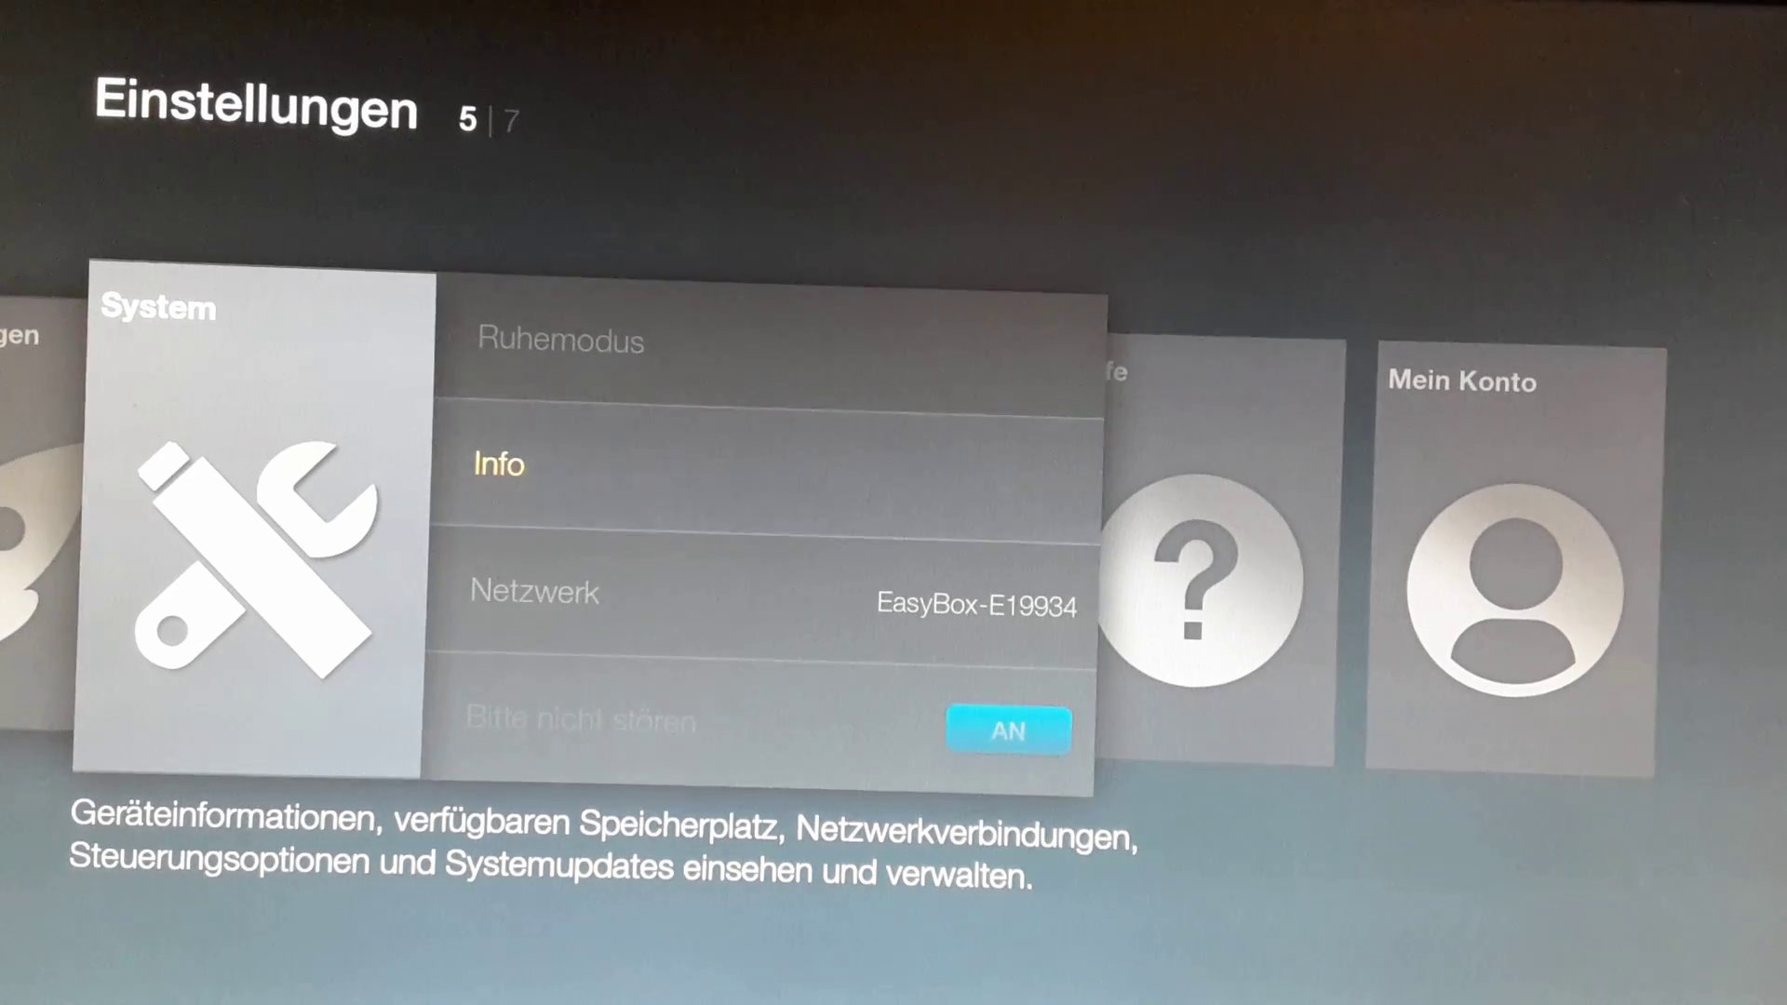
key("Return")
key("Down")
key("Down")
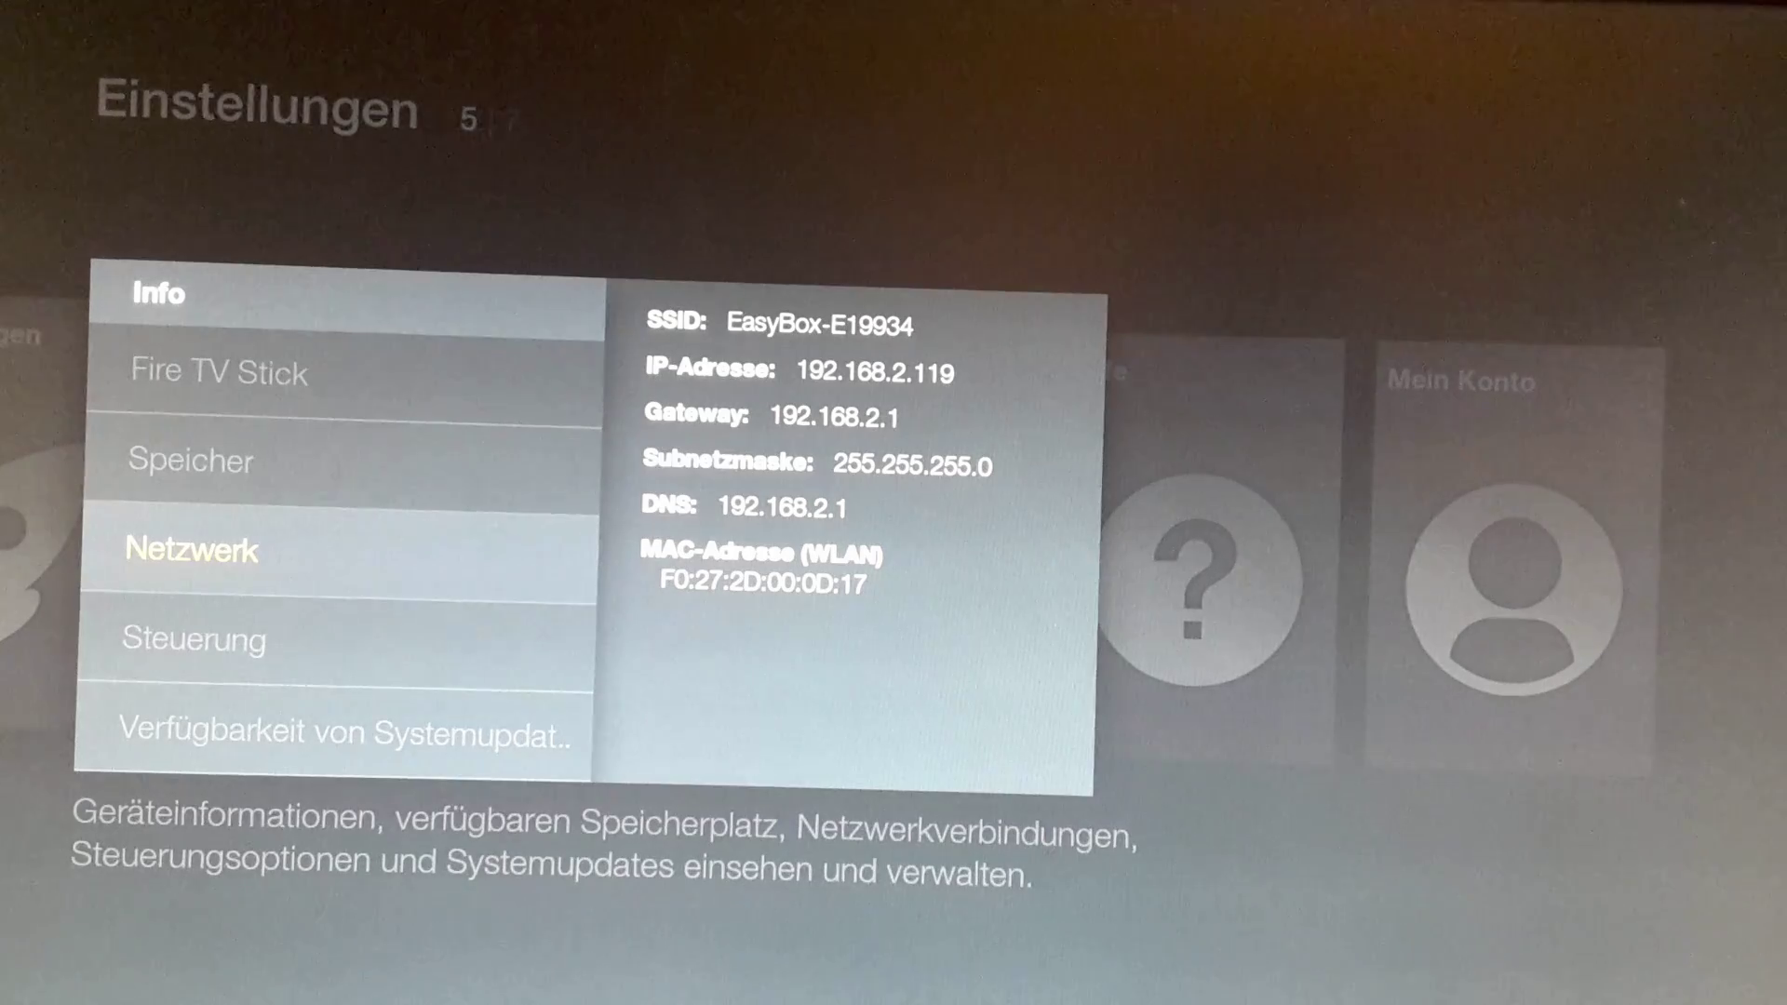
key("Escape")
key("Escape")
key("Escape")
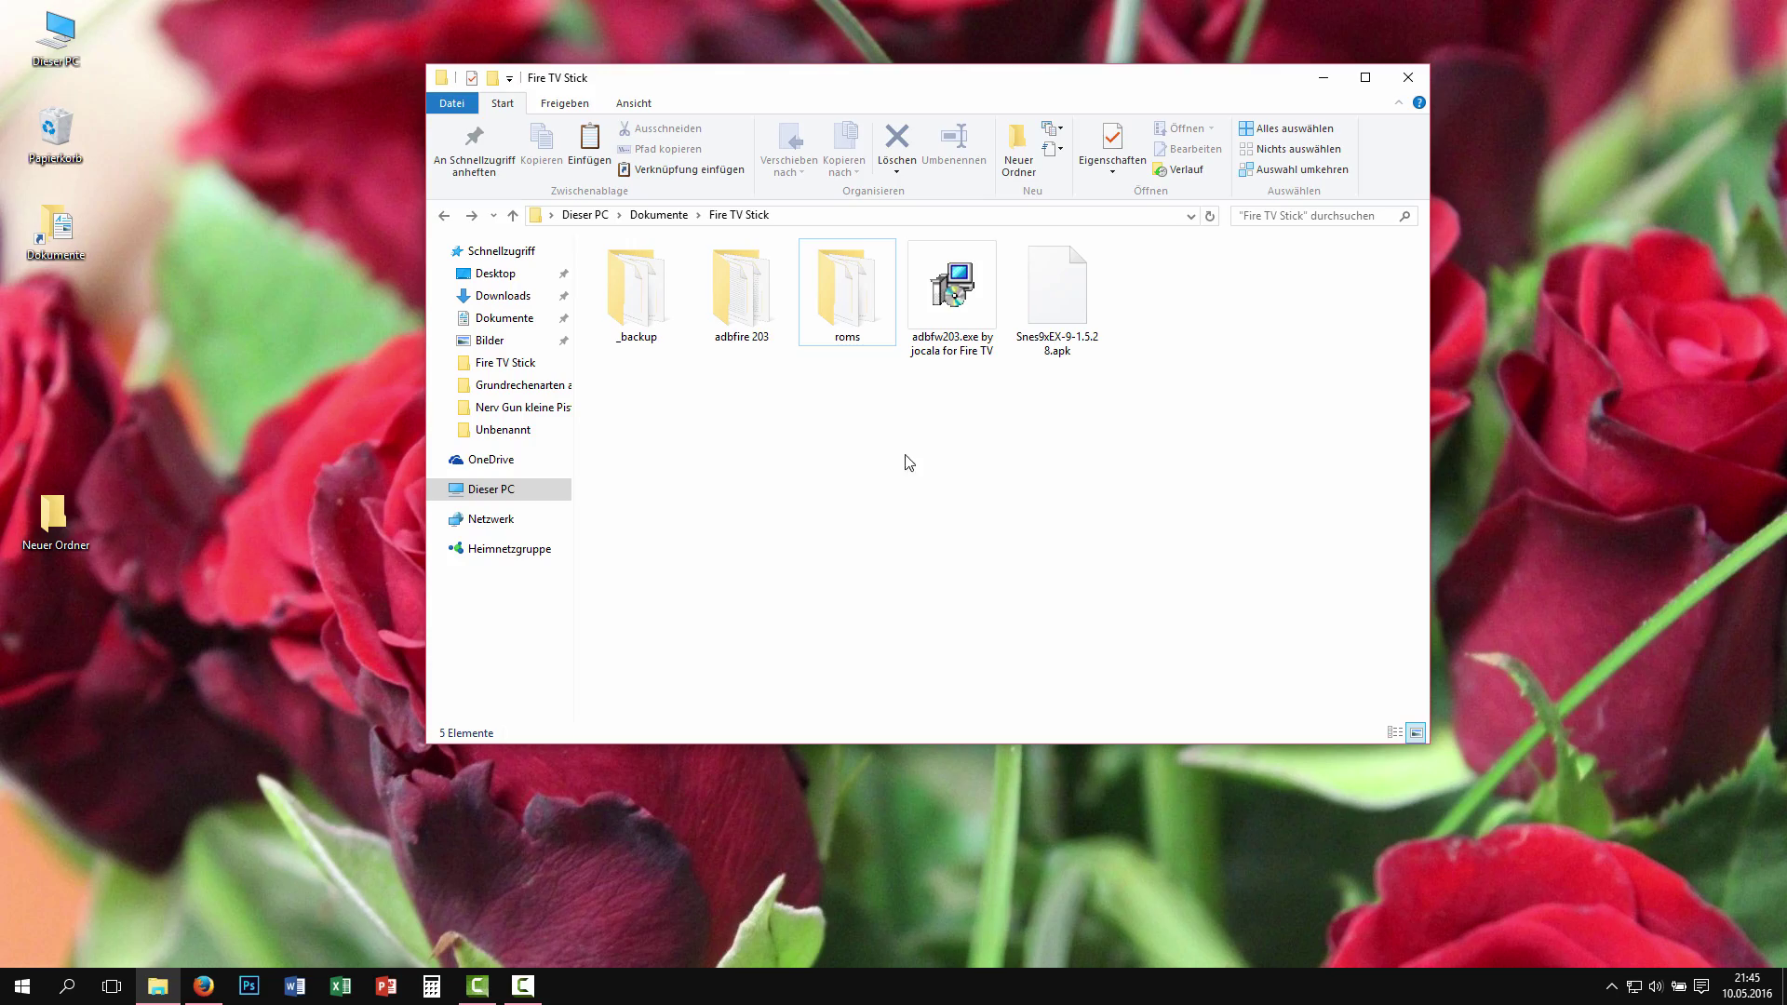
Create a folder with the default name inside the Fire TV Stick folder on the PC and move the adbfw203.exe installer into it.
left_click(951, 288)
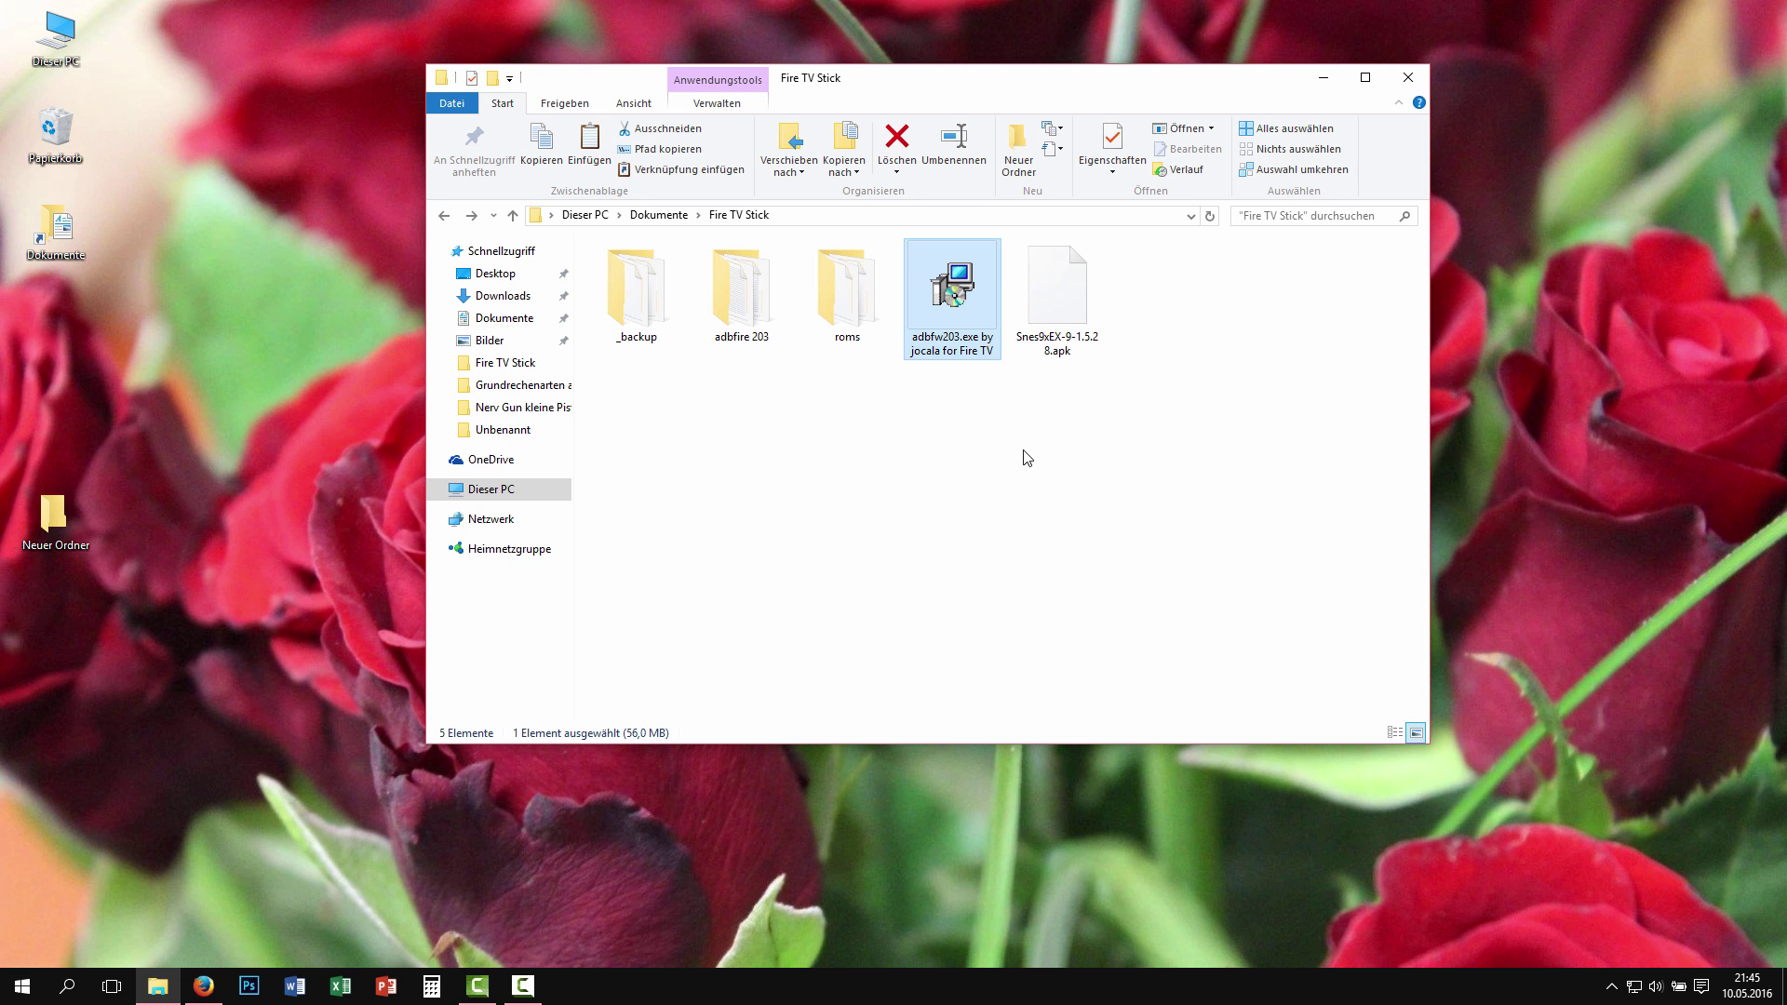
left_click(1012, 168)
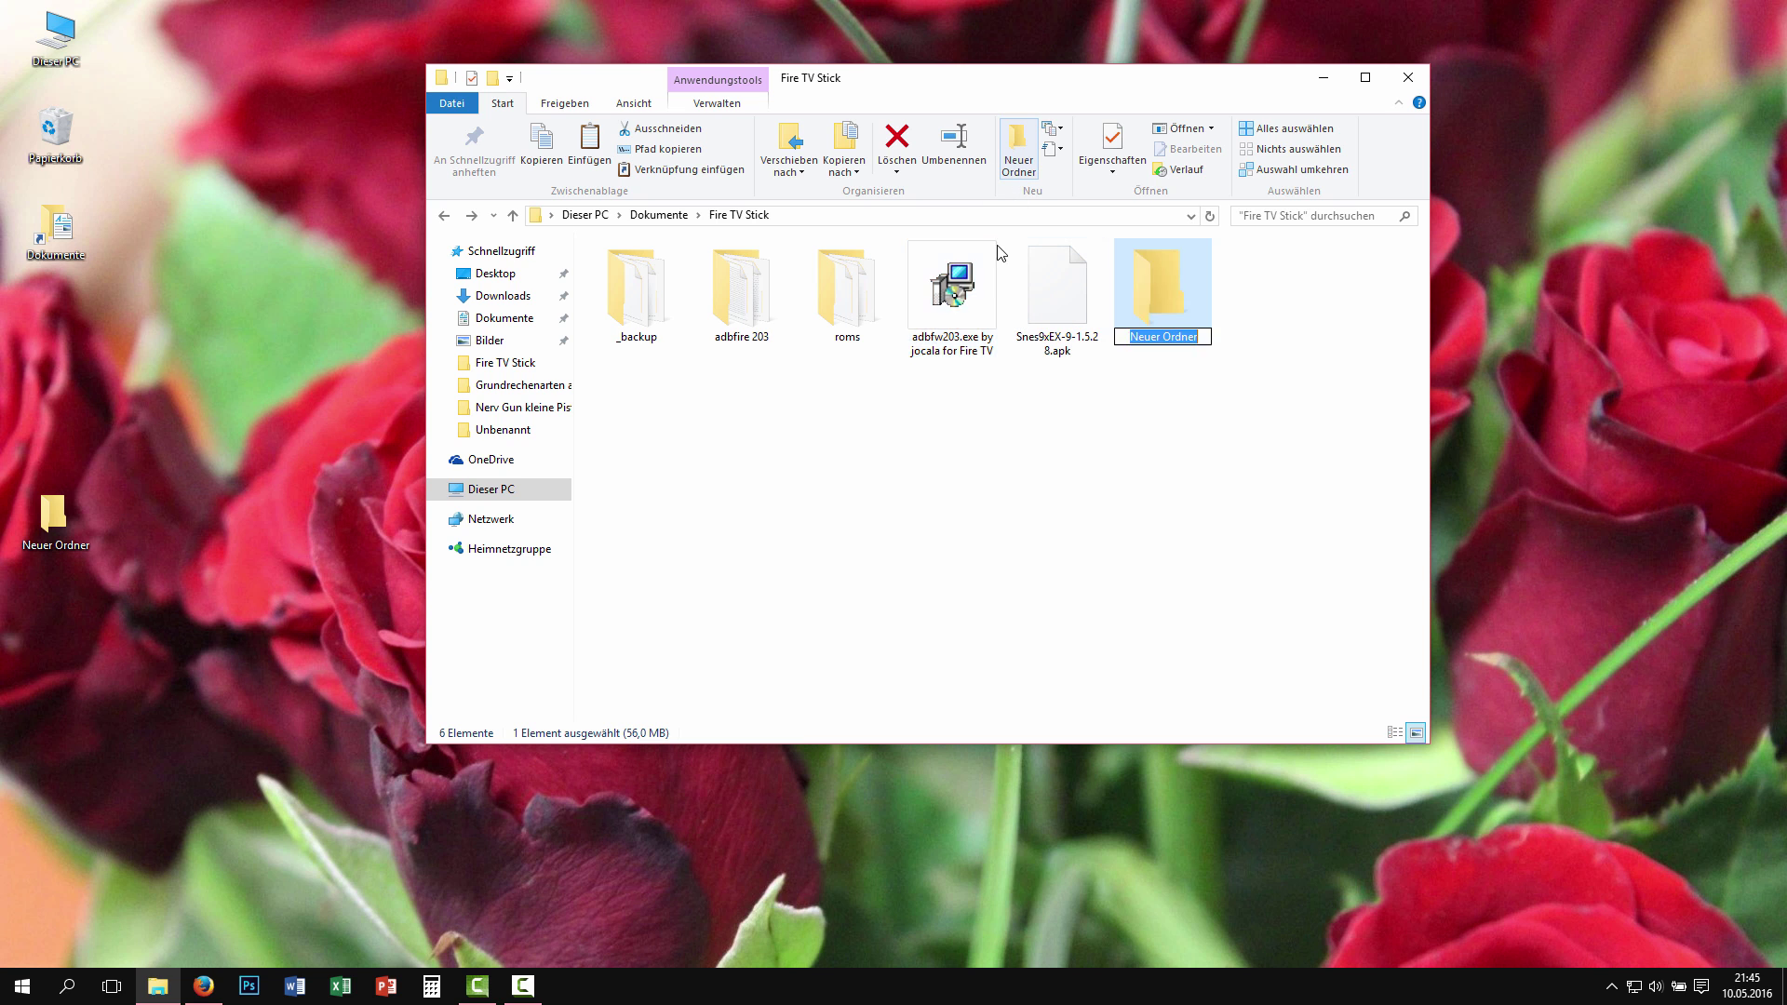
left_click(980, 527)
left_click_drag(1037, 318, 851, 311)
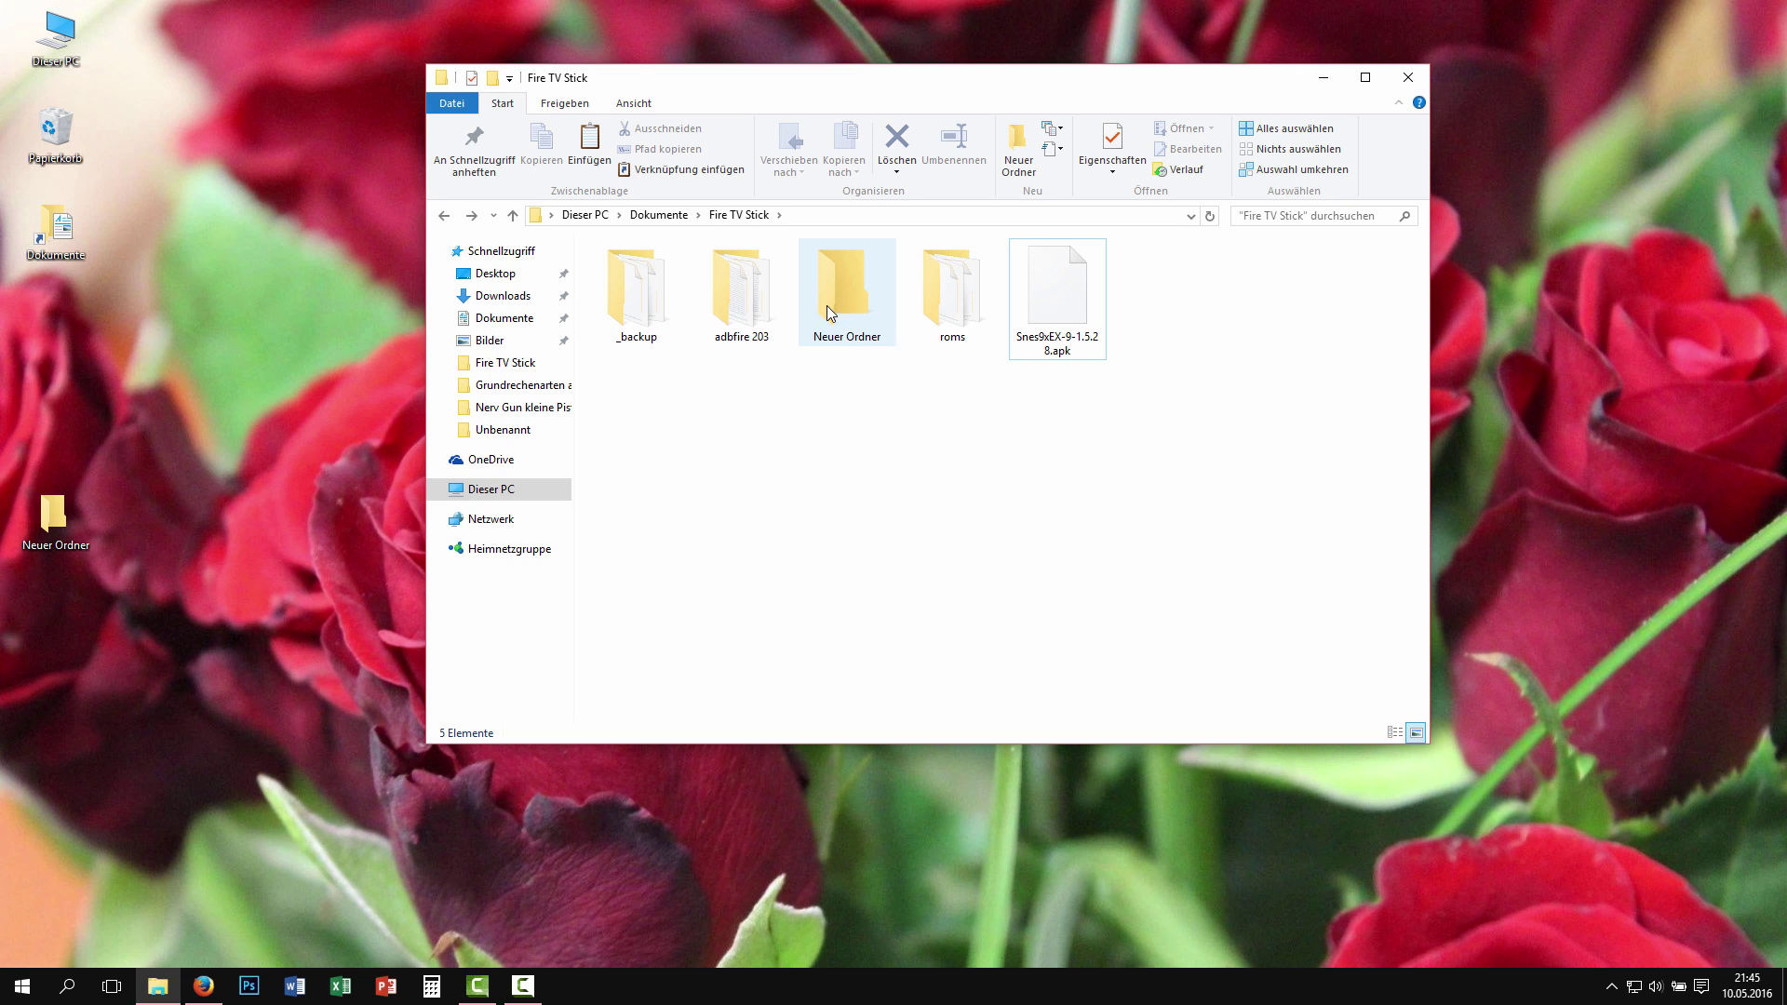
double_click(827, 308)
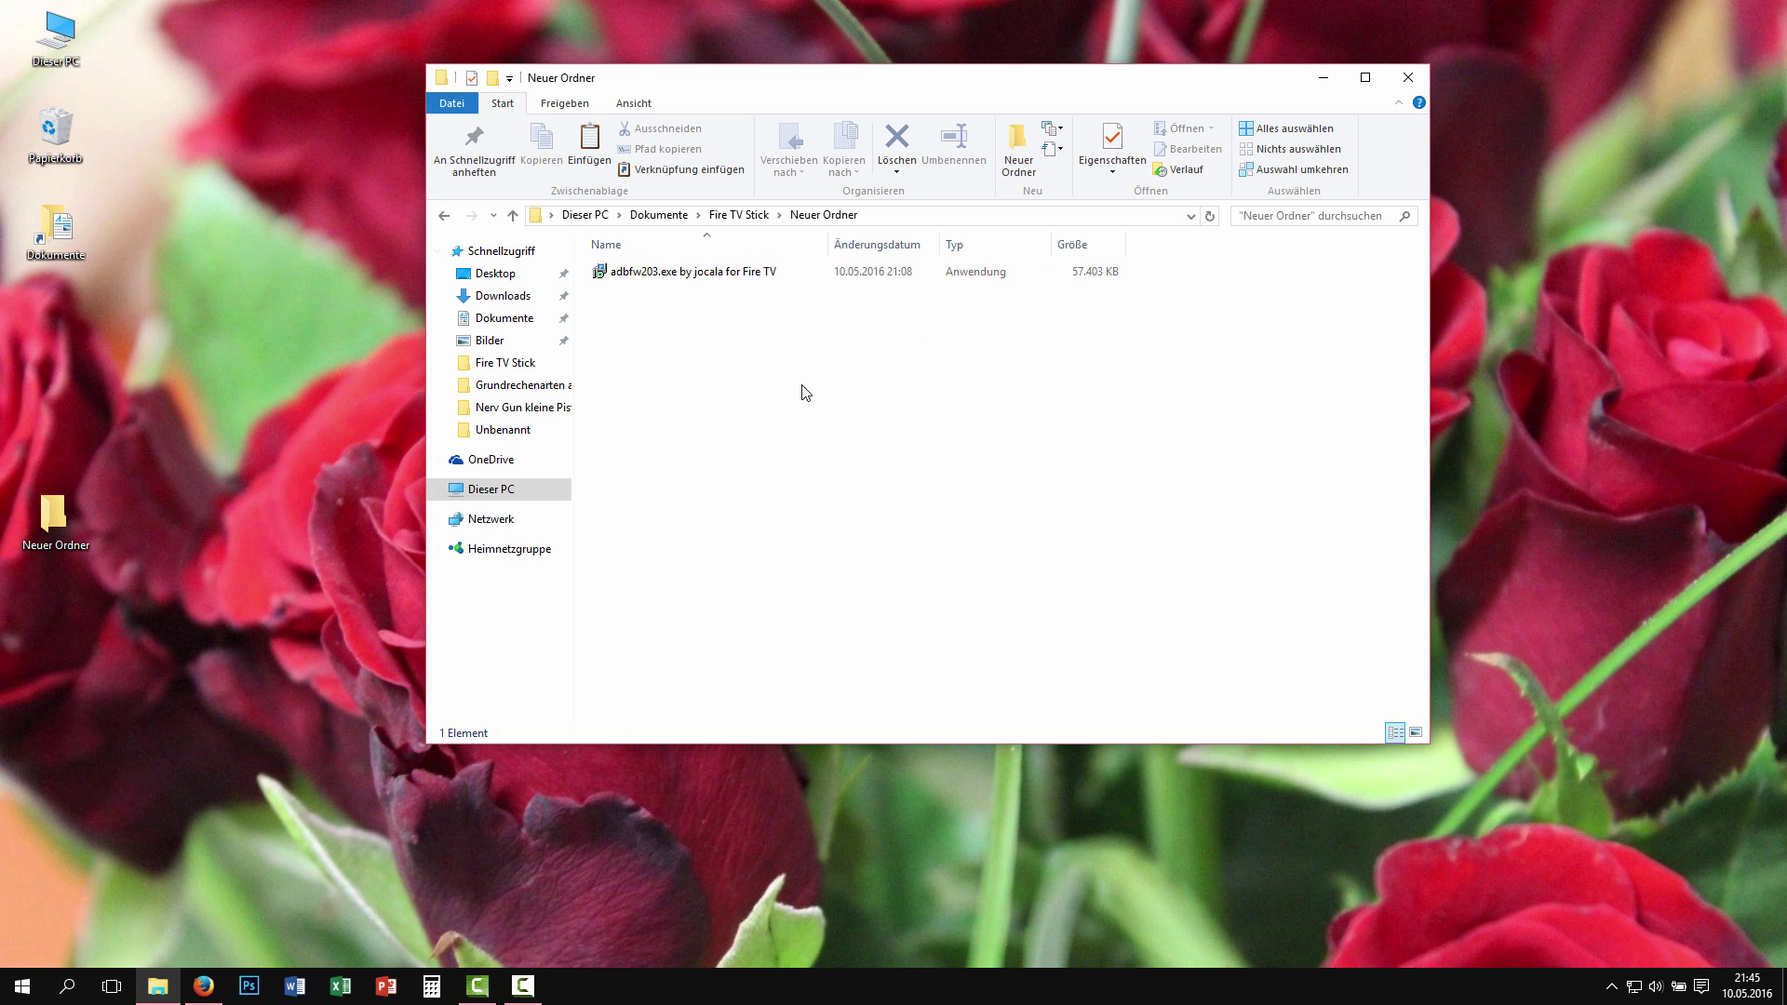
left_click(444, 215)
Launch the adbFire application from the adbfire 203 folder.
left_click(742, 298)
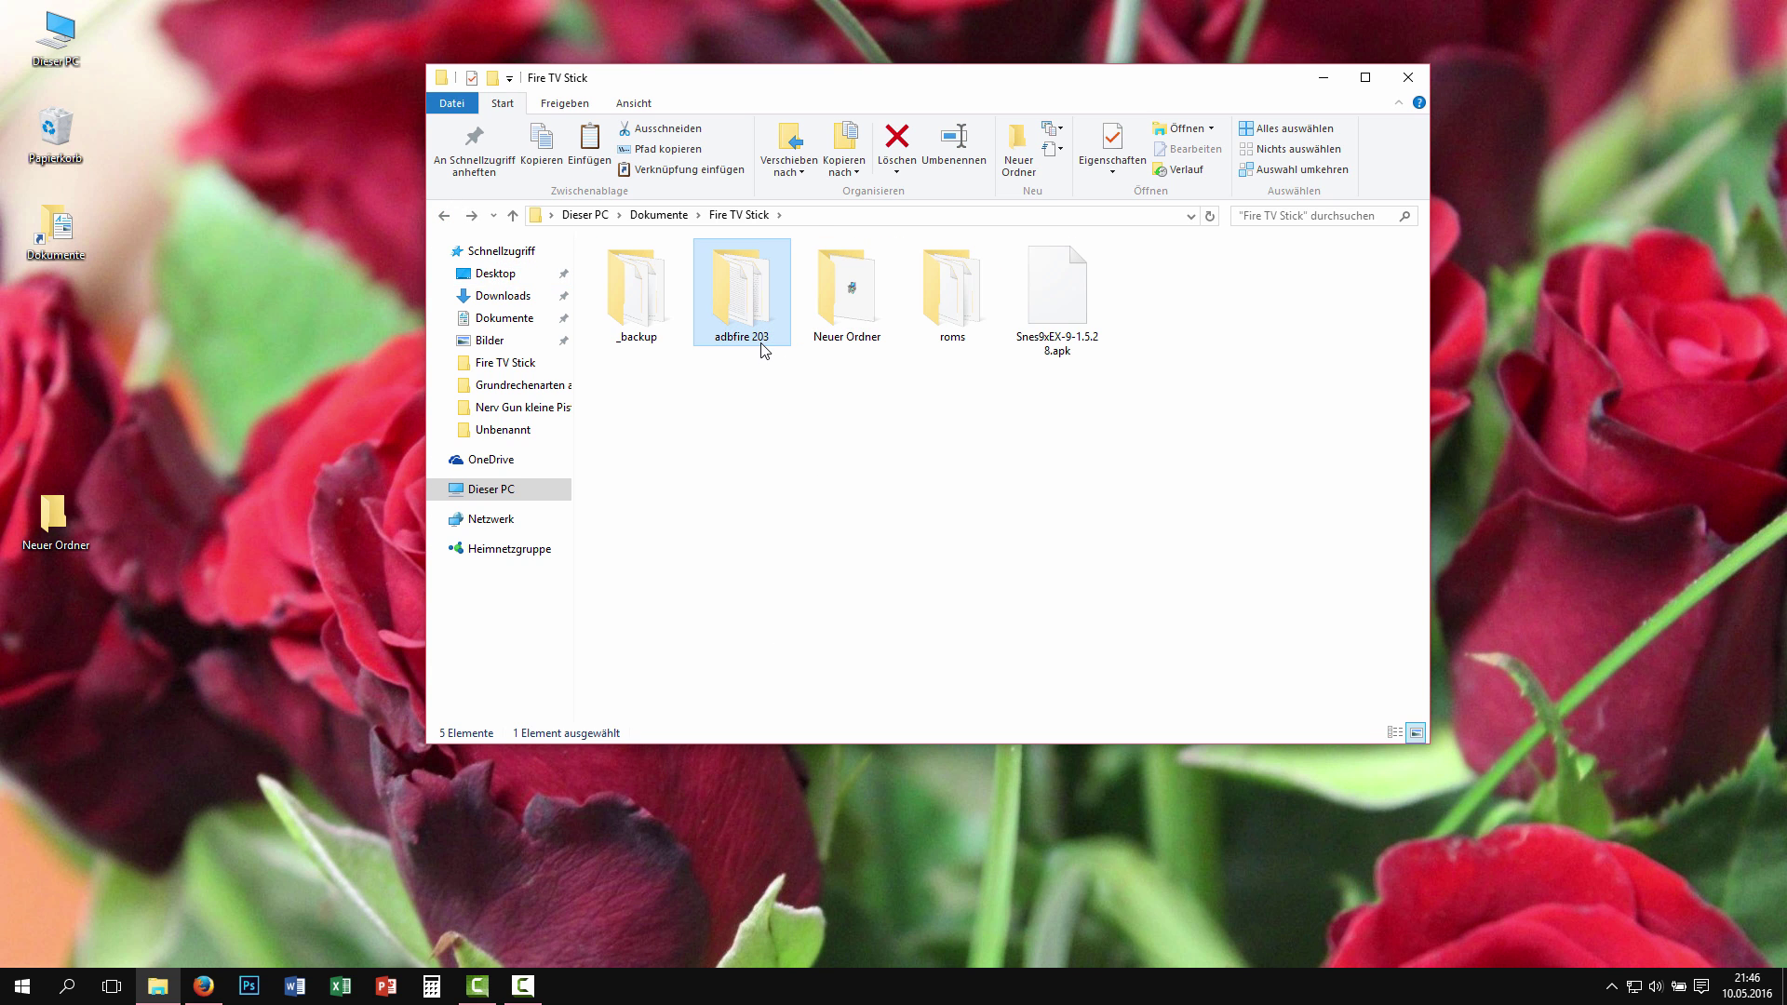
double_click(762, 343)
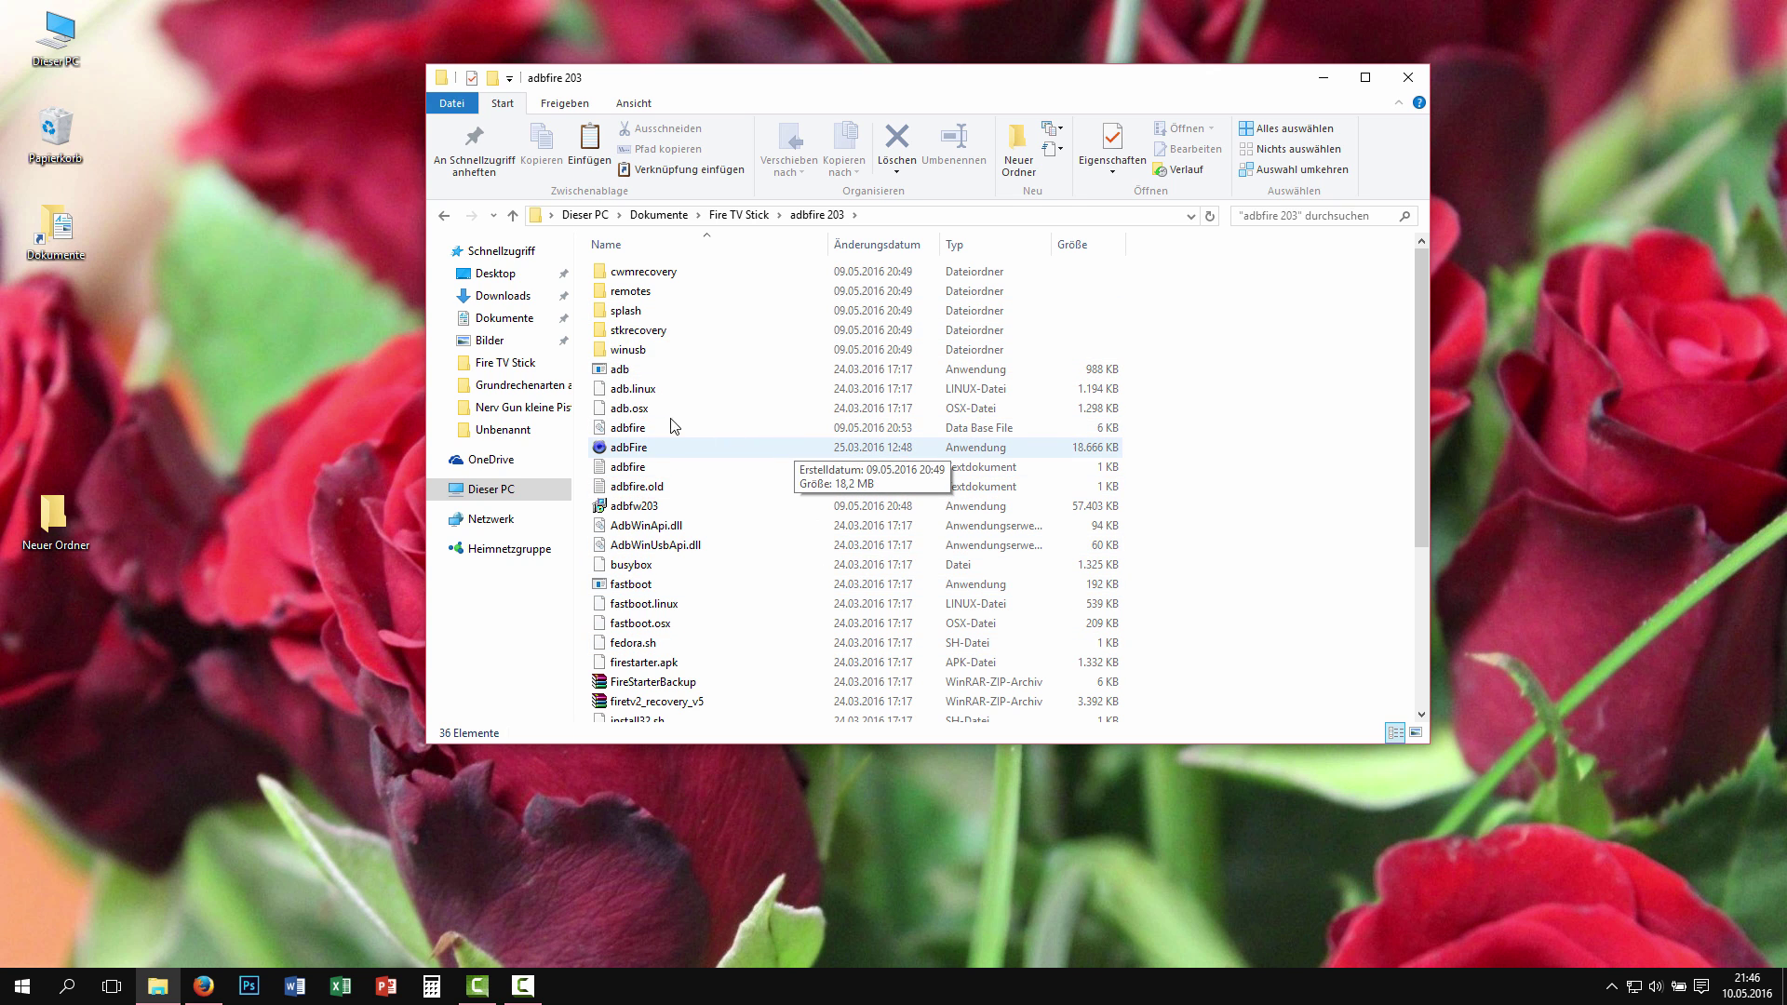
left_click(629, 449)
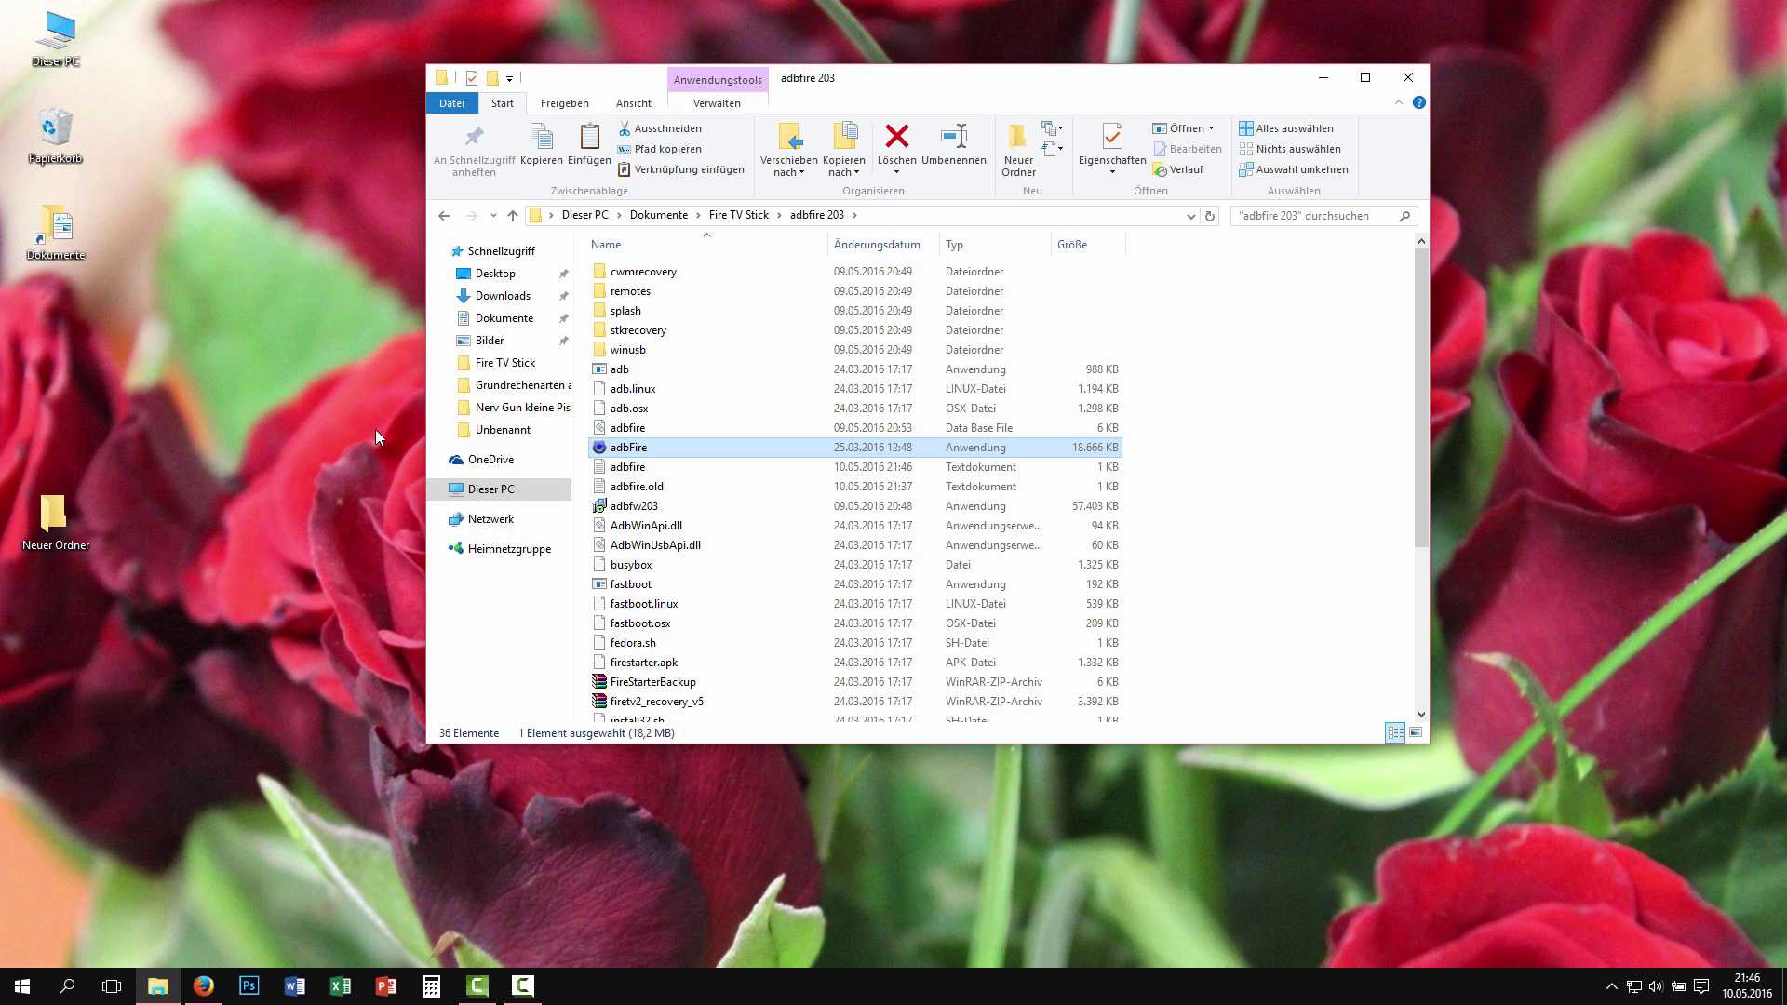
key("Return")
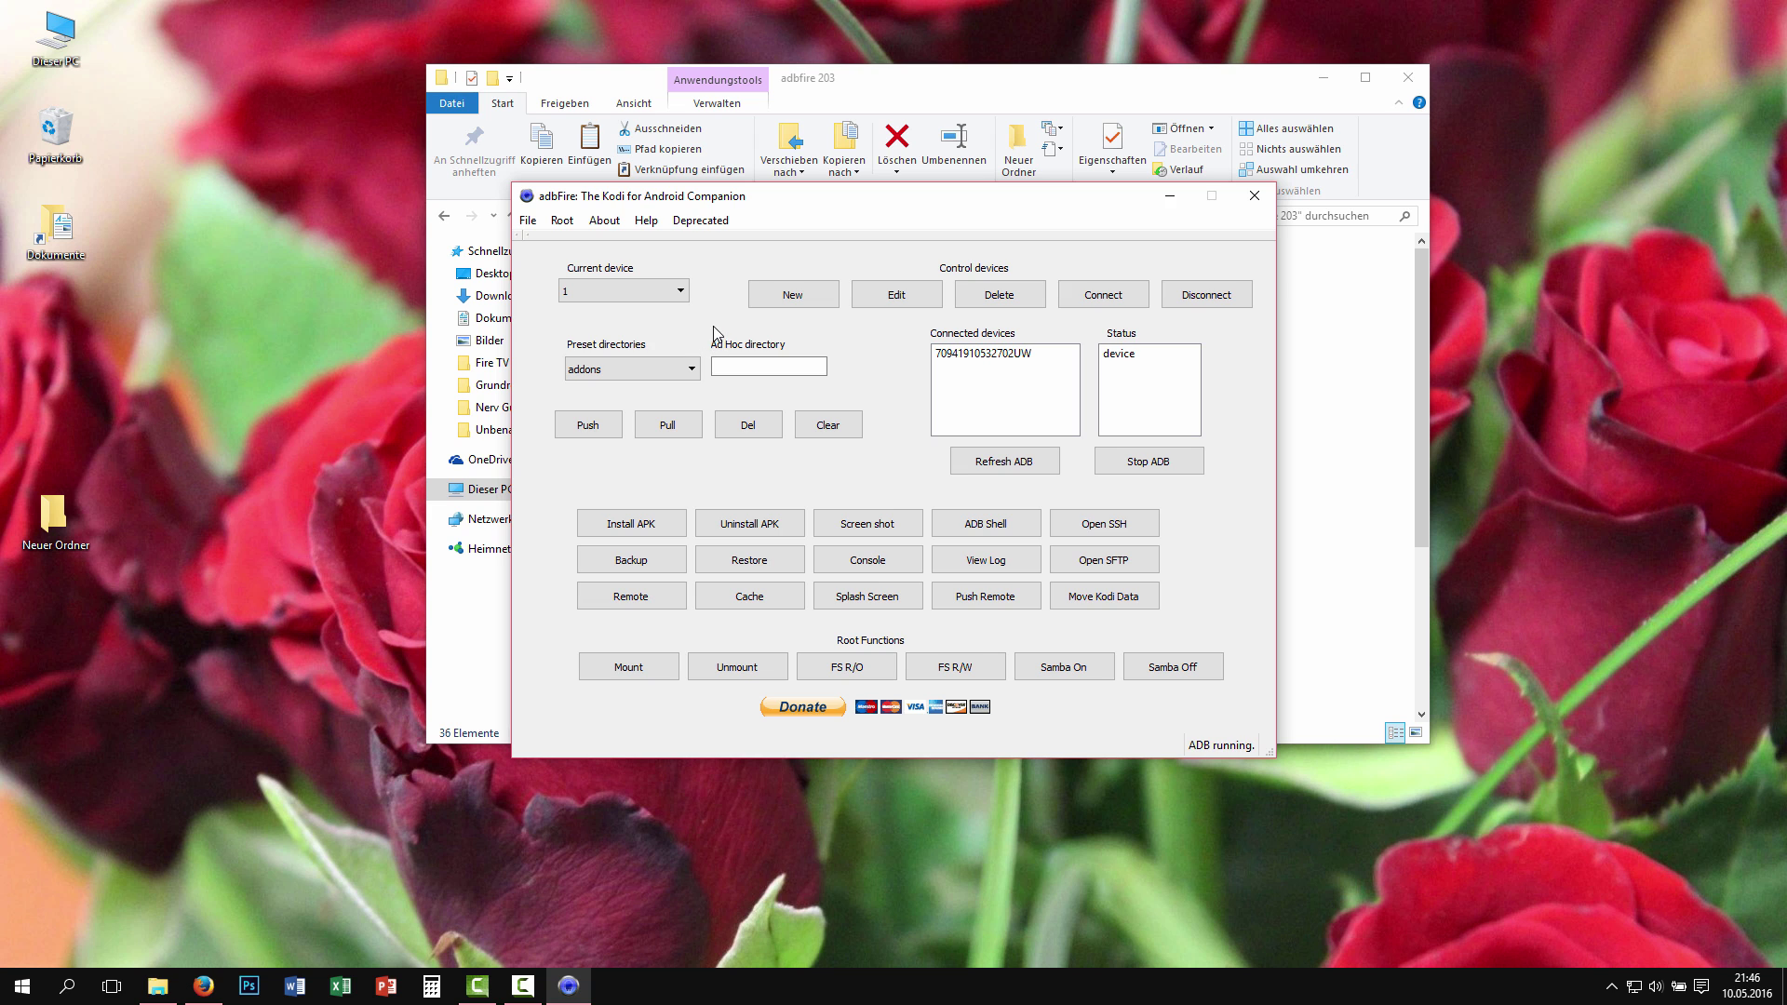
Check the address in the current device's record and save the record.
left_click(792, 299)
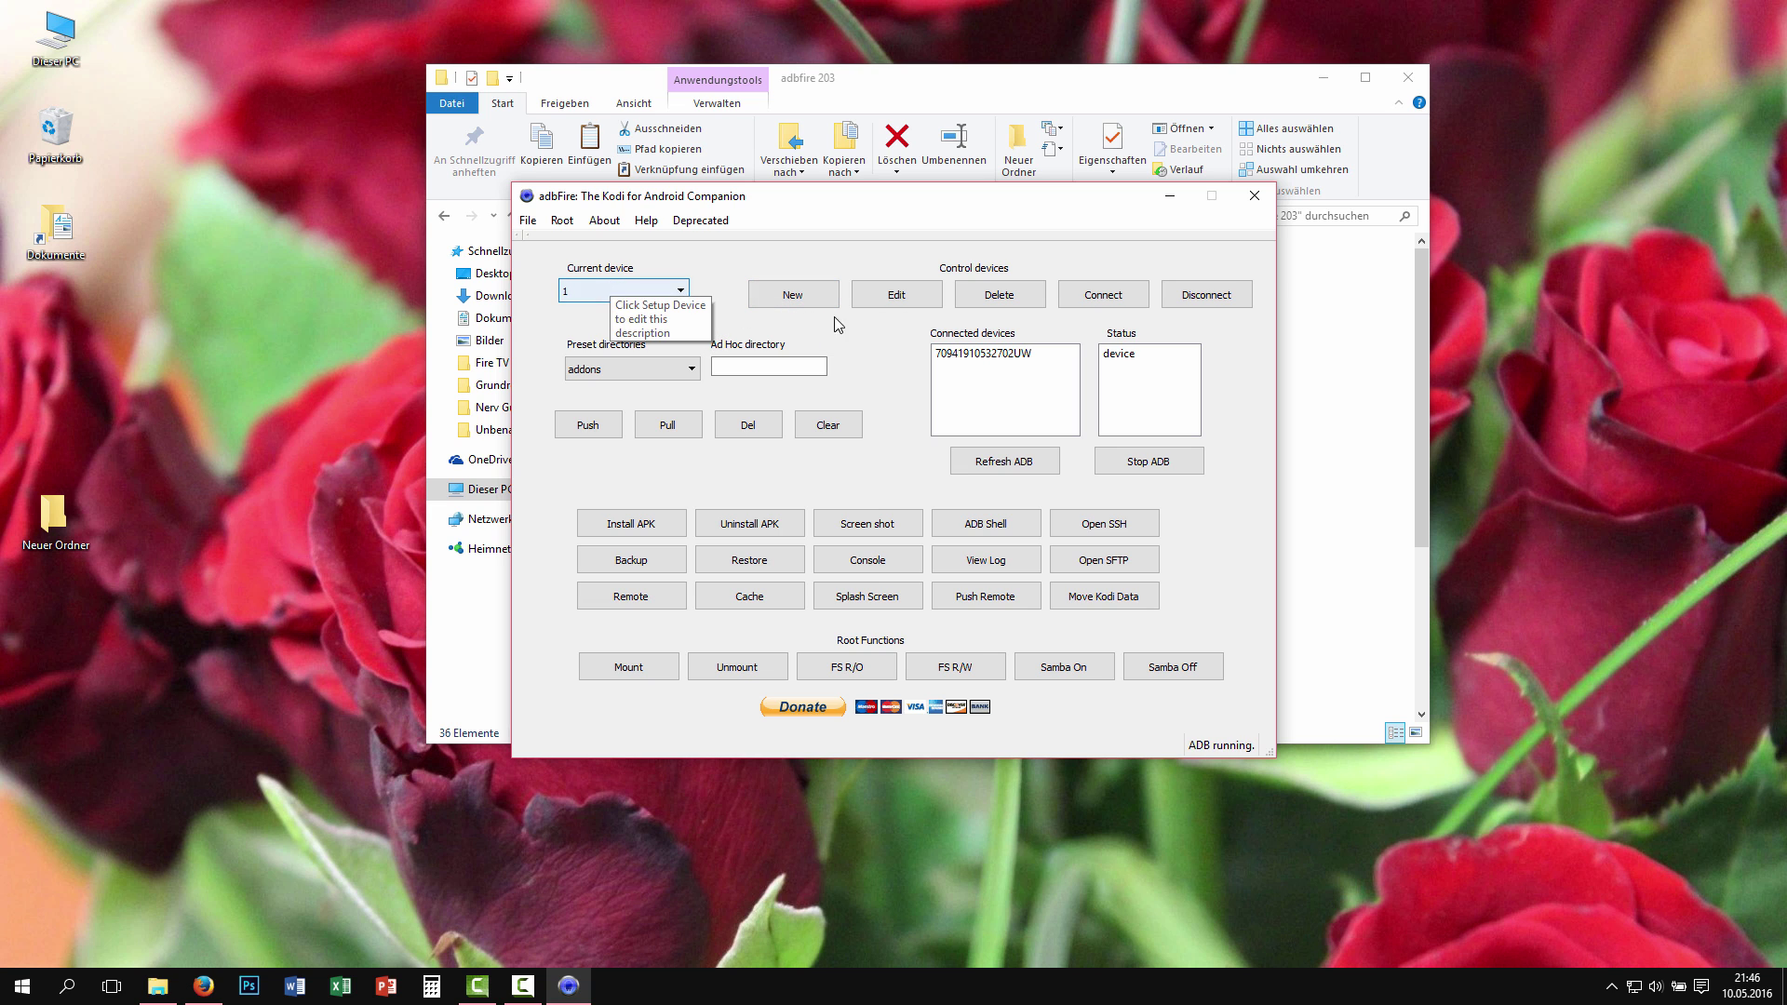
left_click(897, 296)
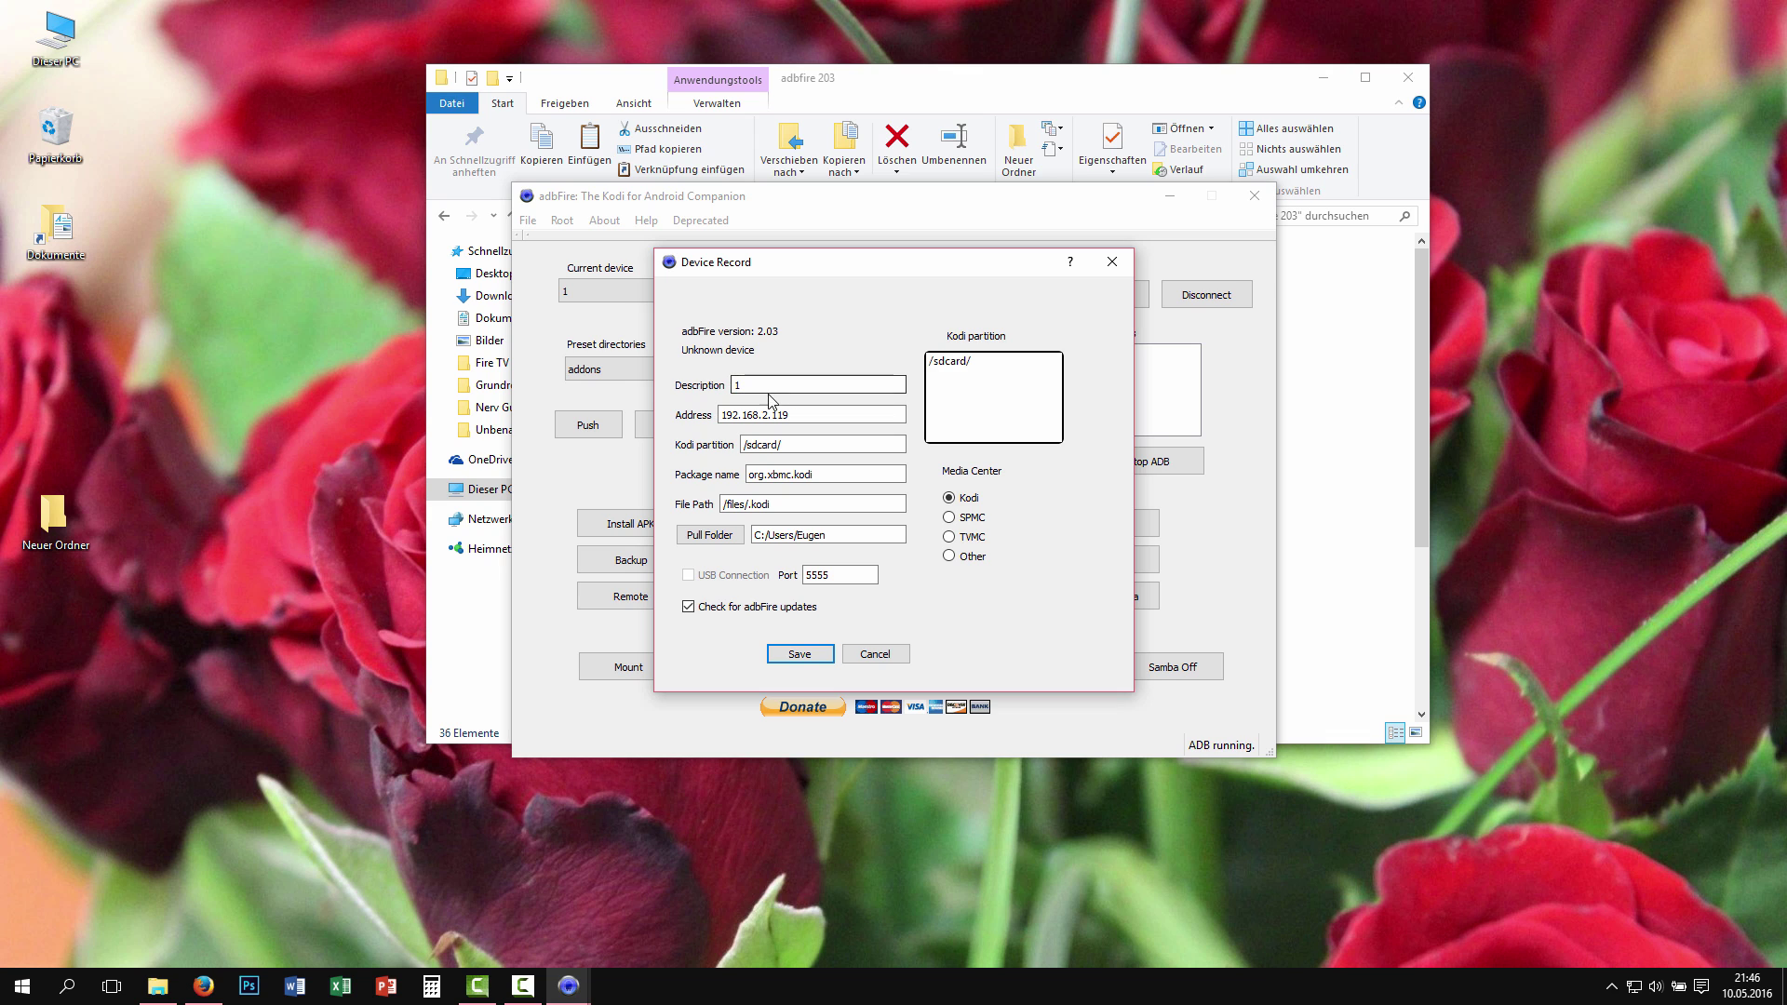
left_click(812, 415)
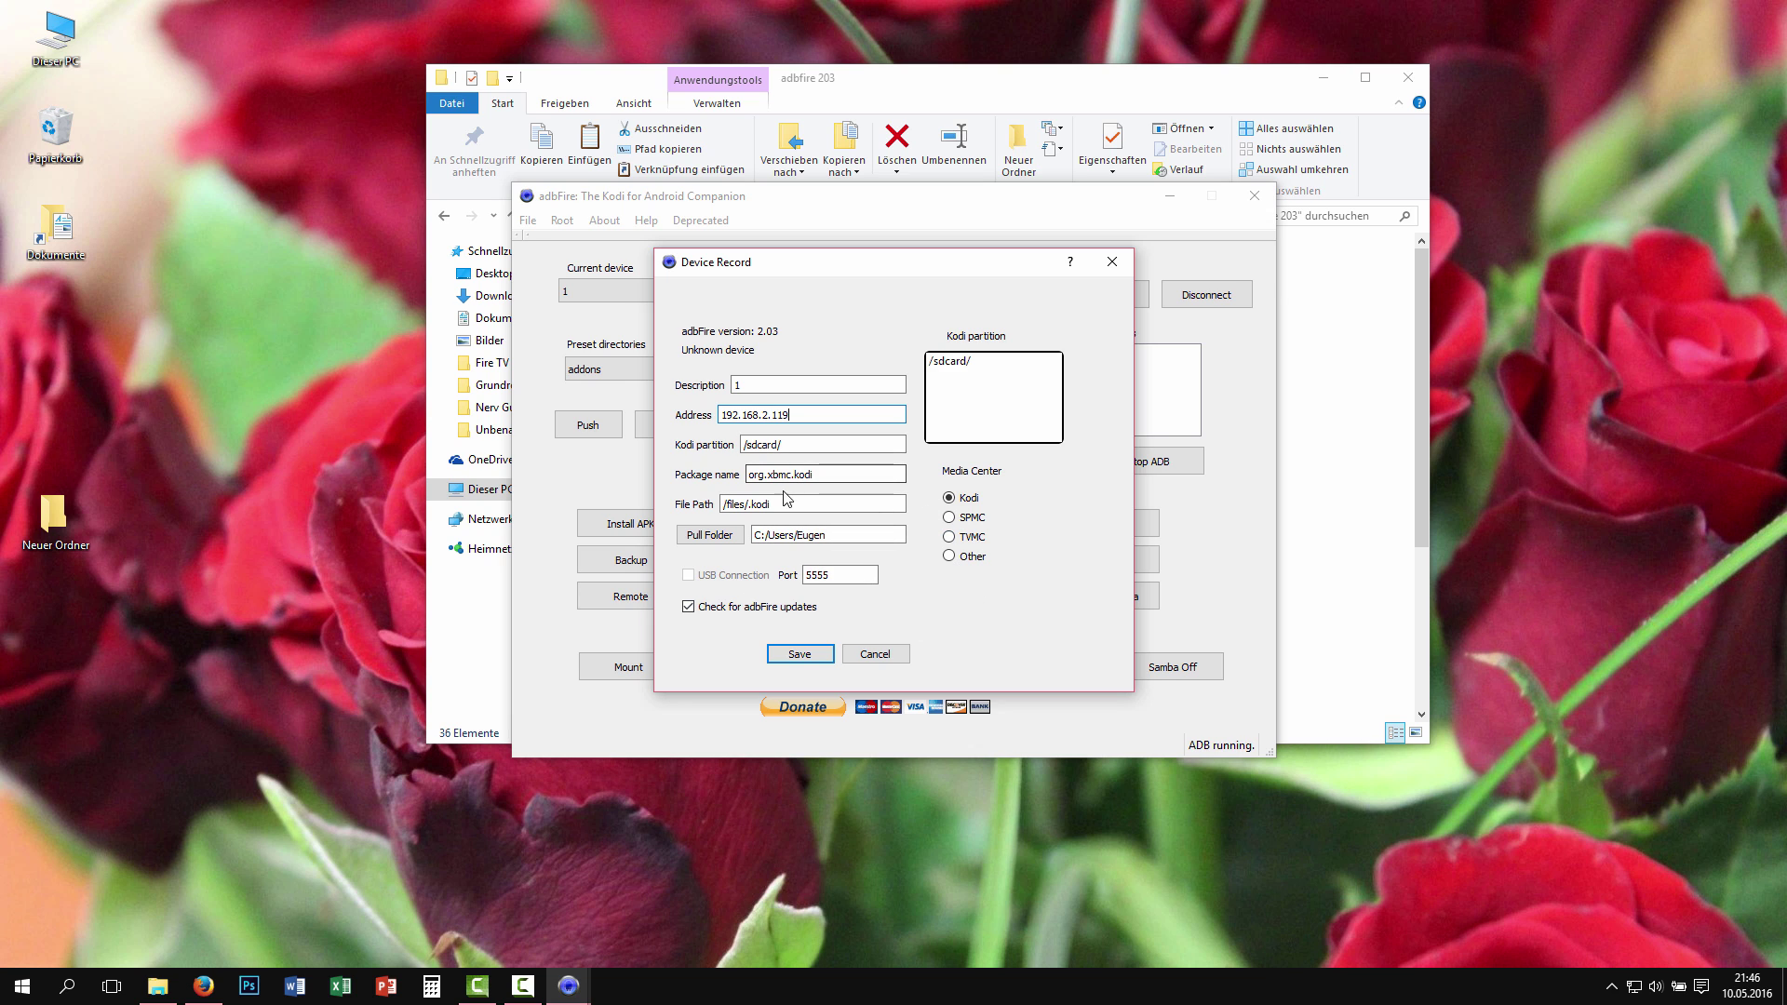
left_click(797, 655)
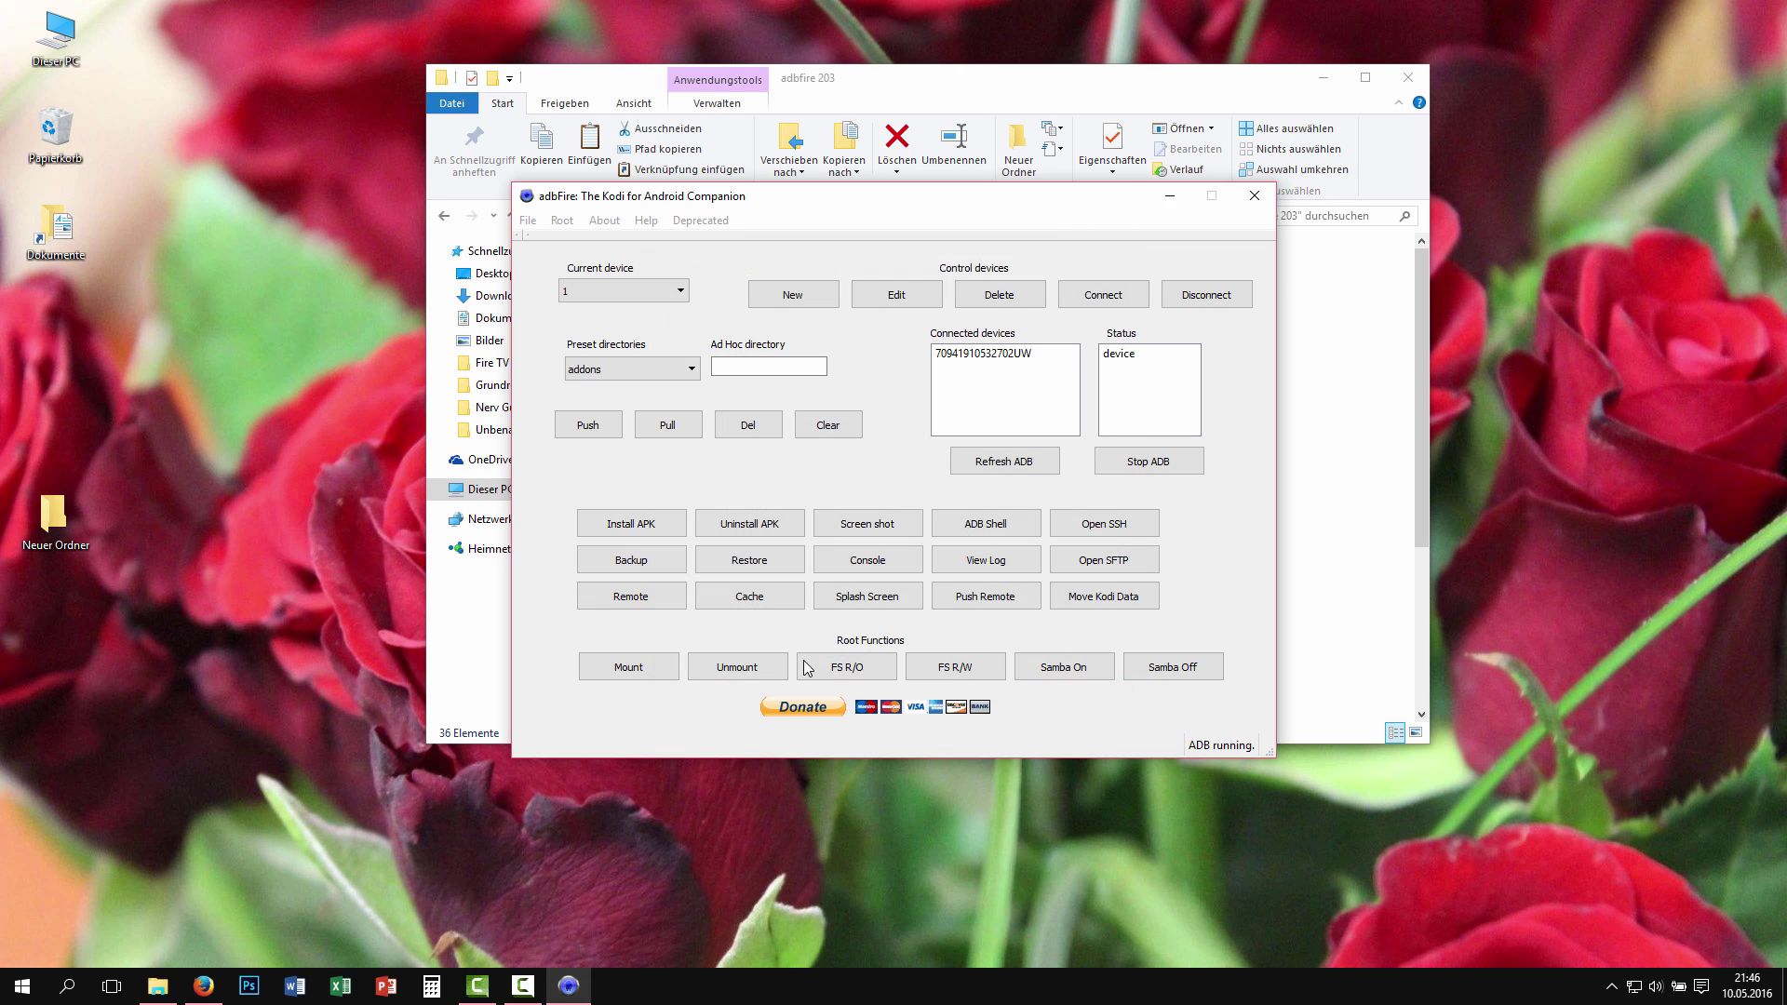
Connect adbFire to the Fire TV Stick and select 192.168.2.119:5555 among the connected devices.
left_click(1100, 303)
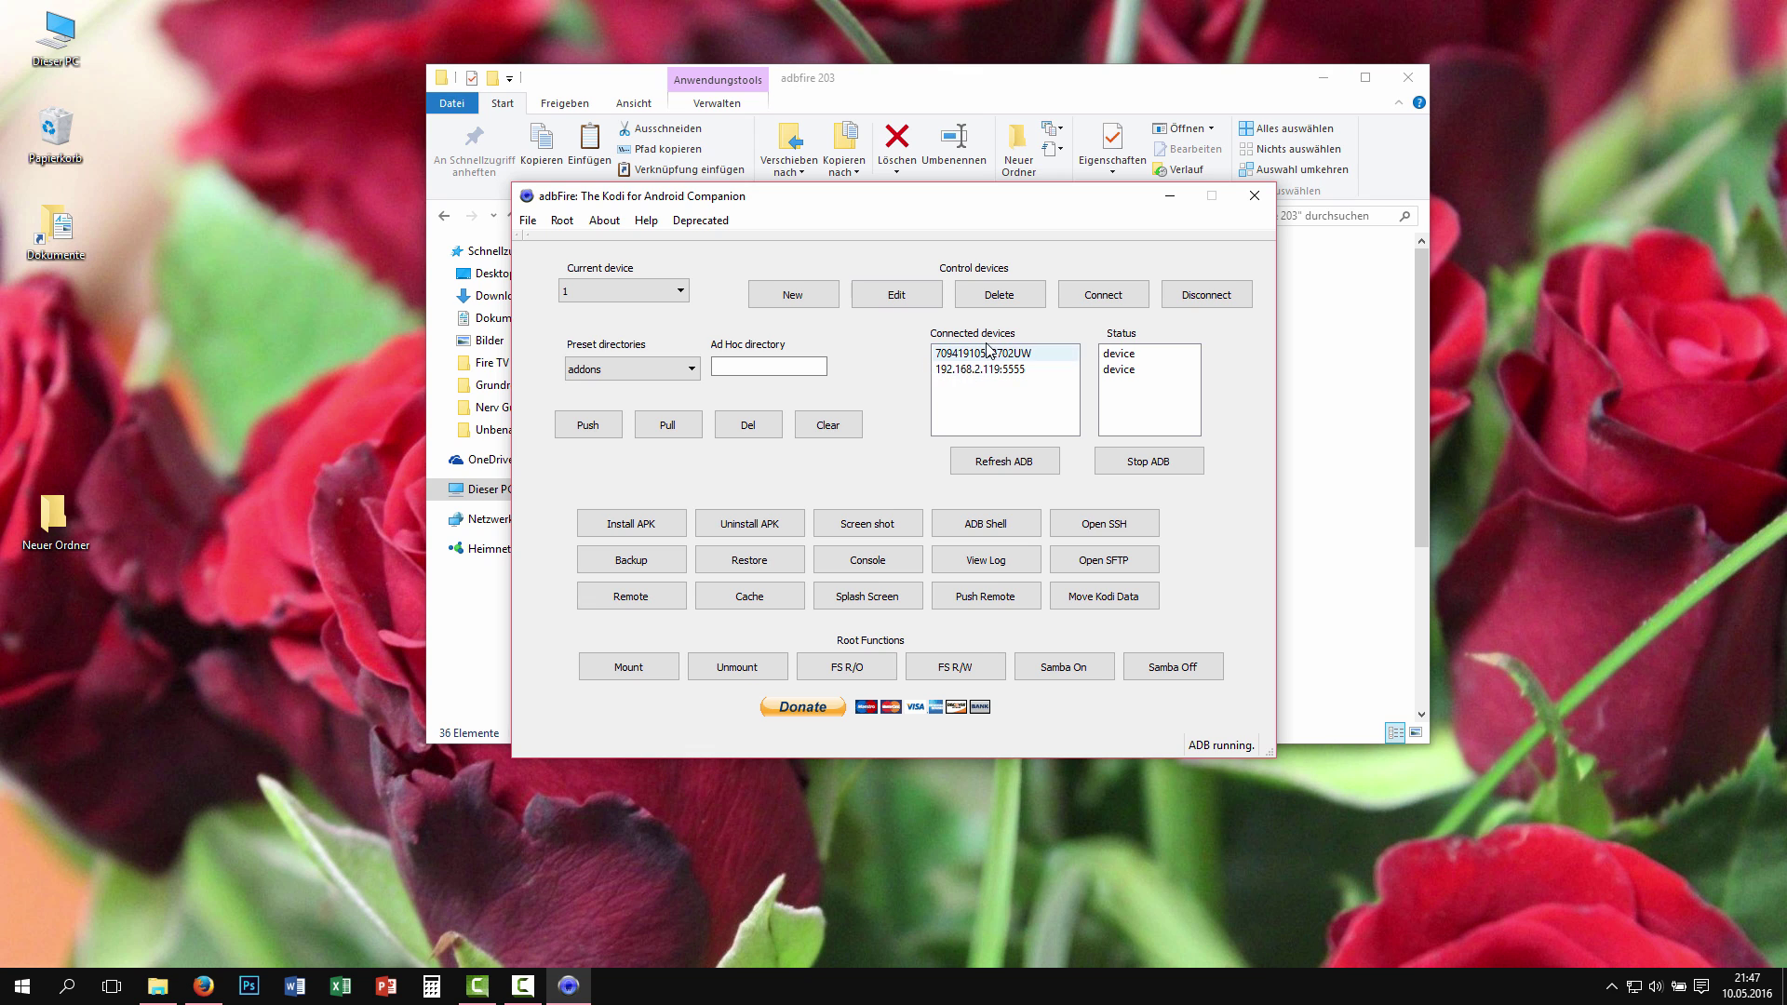
left_click(940, 372)
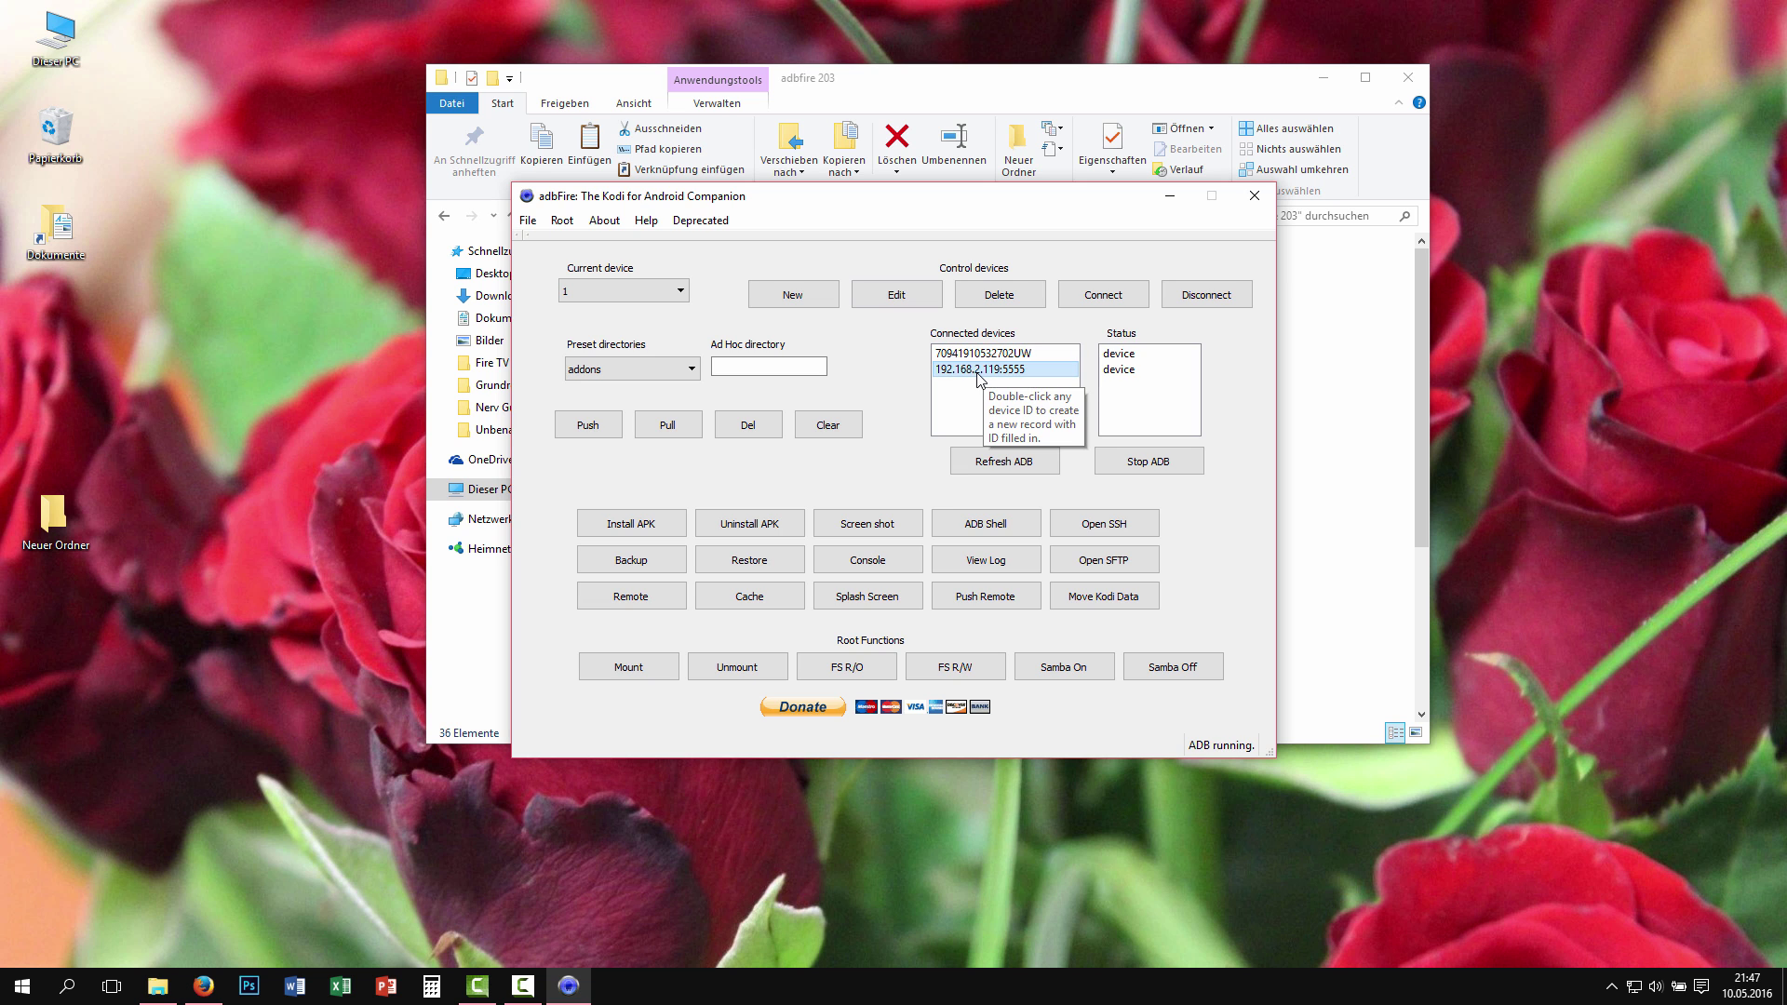
Arrange the adbFire and Explorer windows side by side, with Explorer showing the Fire TV Stick folder and adbFire in front.
left_click_drag(1010, 208, 1198, 197)
left_click(512, 215)
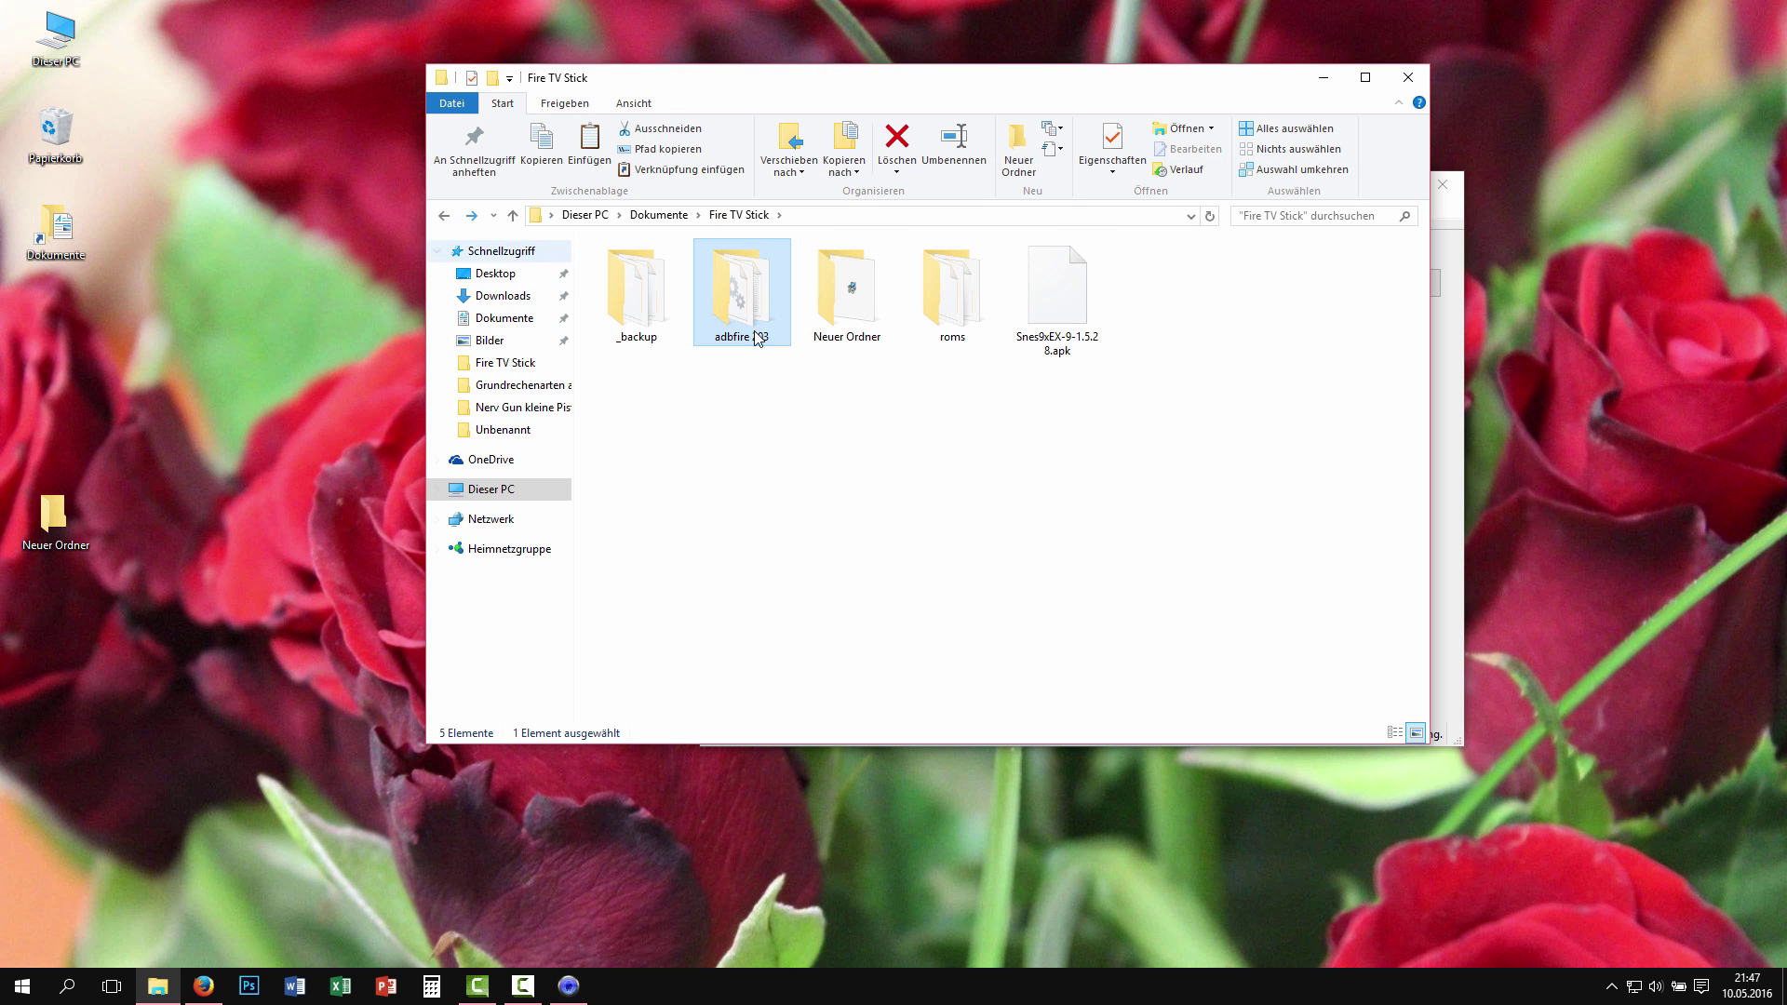
left_click(1047, 321)
left_click_drag(1069, 68, 756, 76)
left_click(1185, 226)
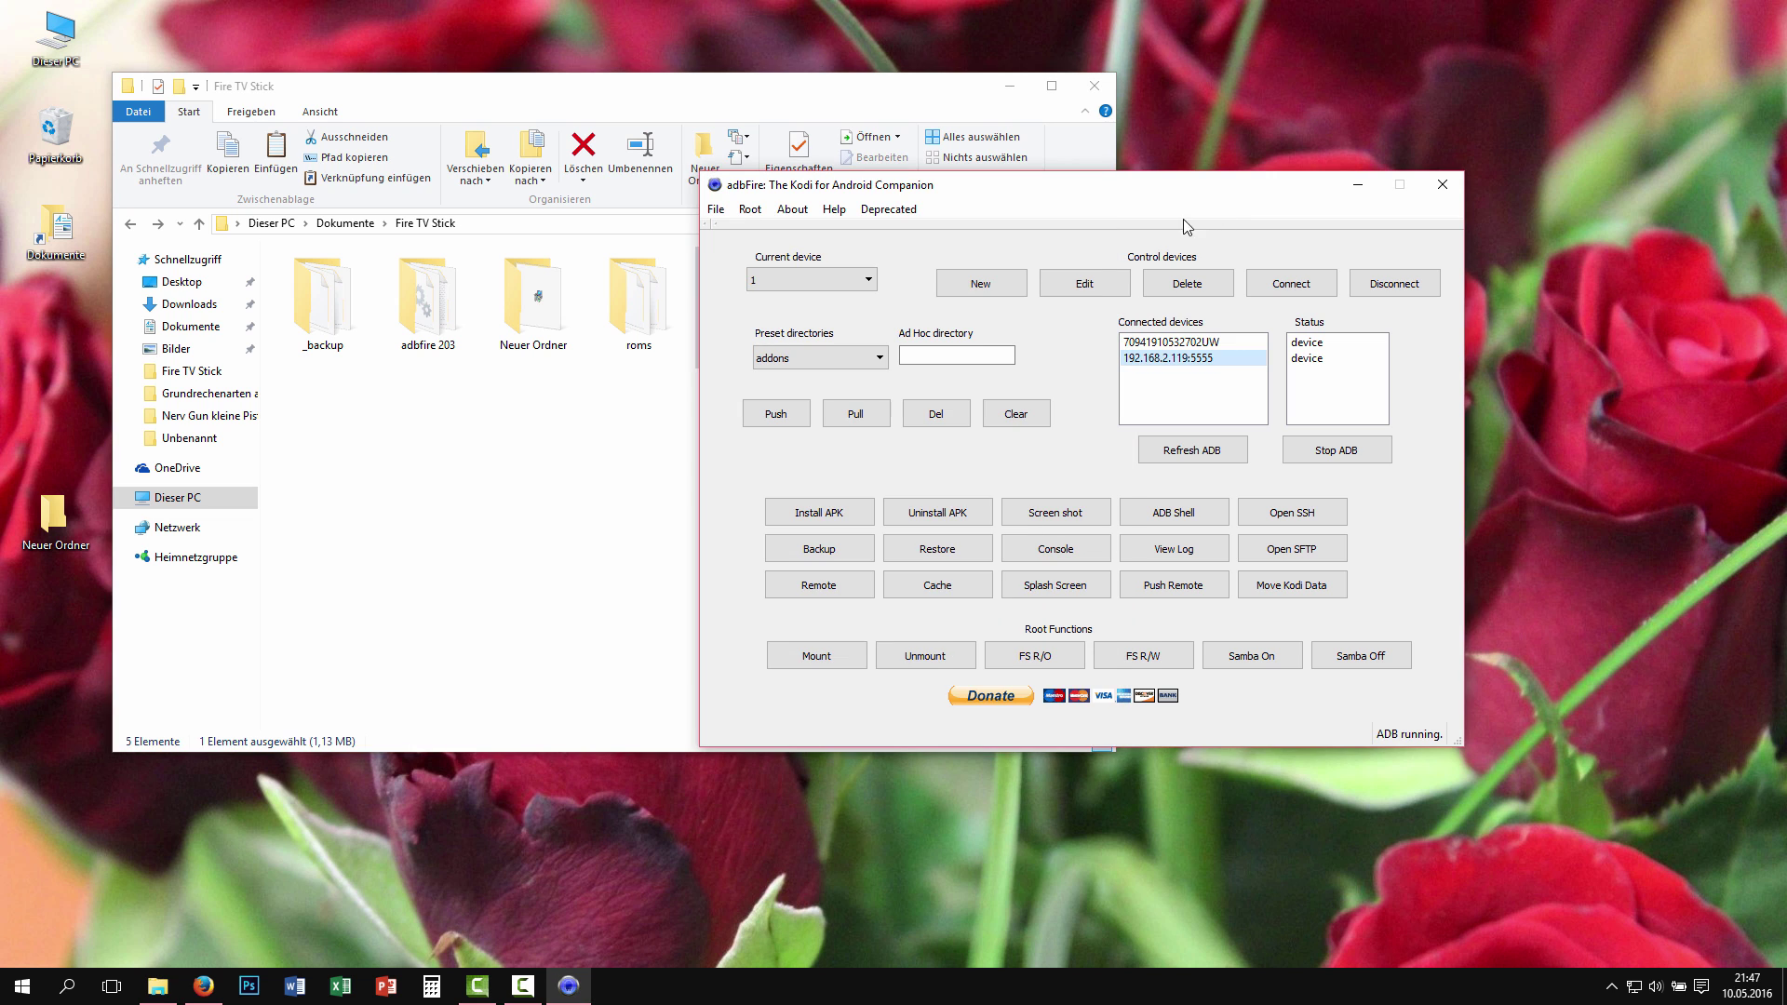
Install Snes9xEX-9-1.5.28.apk from the Fire TV Stick folder onto the connected device.
left_click(857, 524)
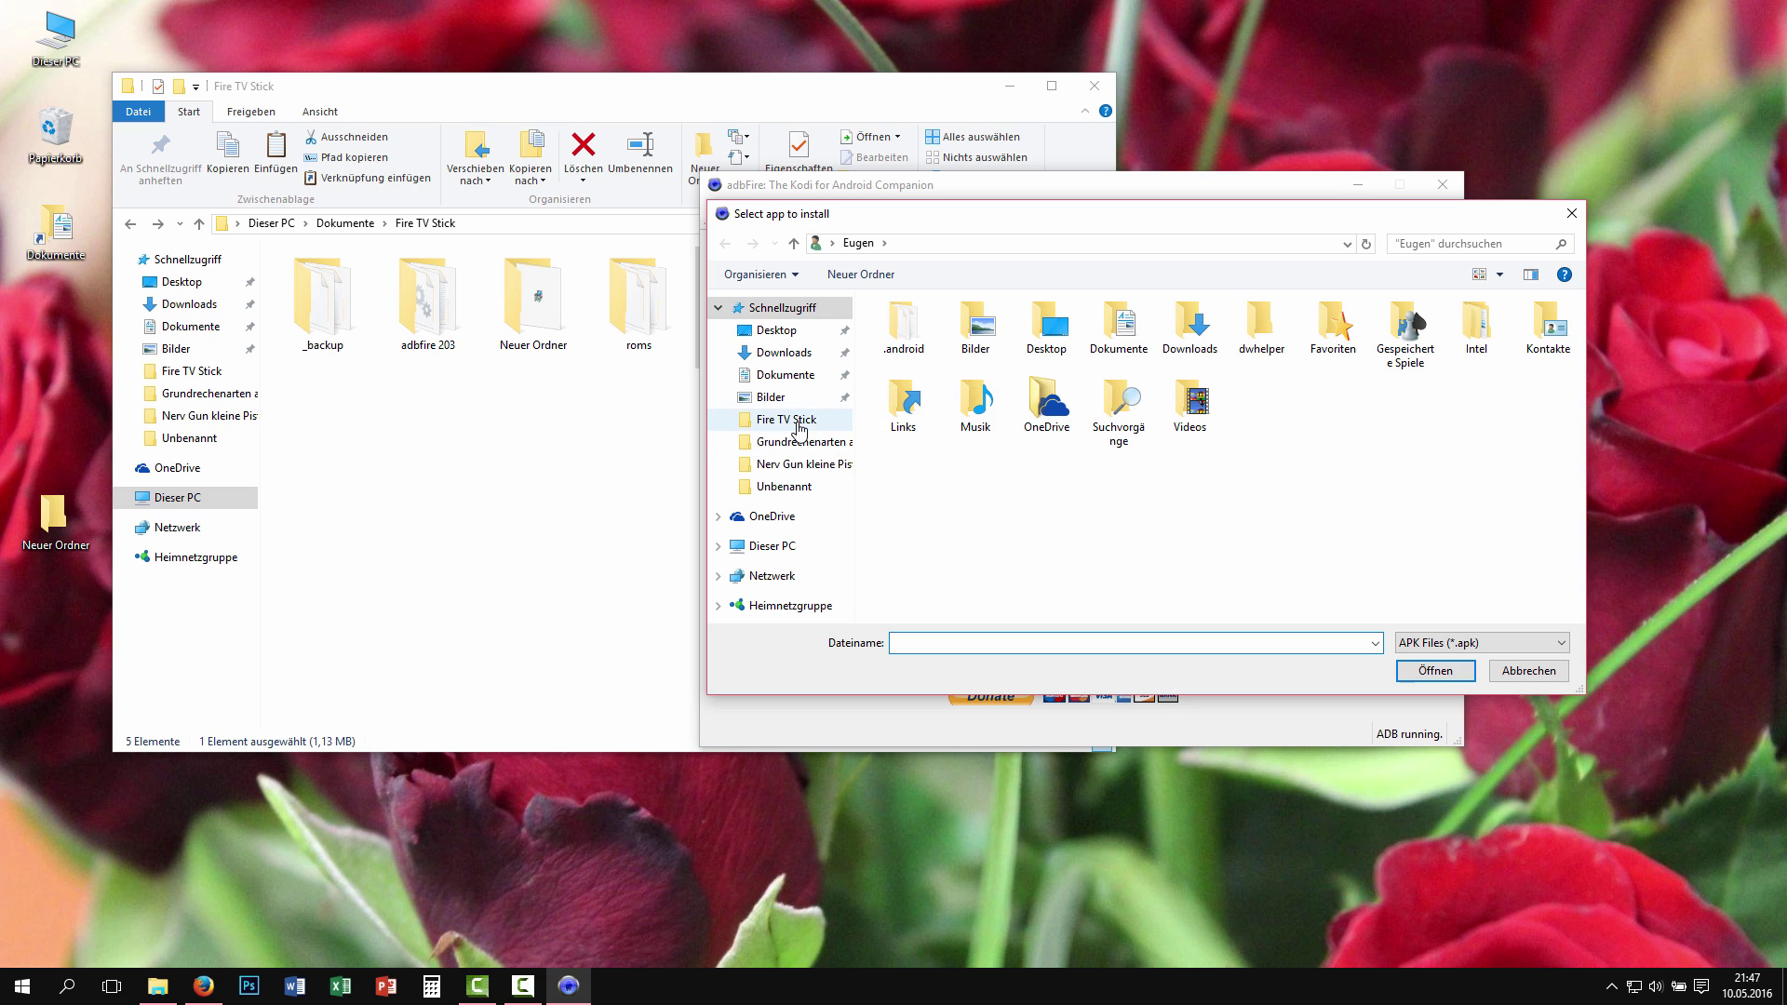
left_click(799, 421)
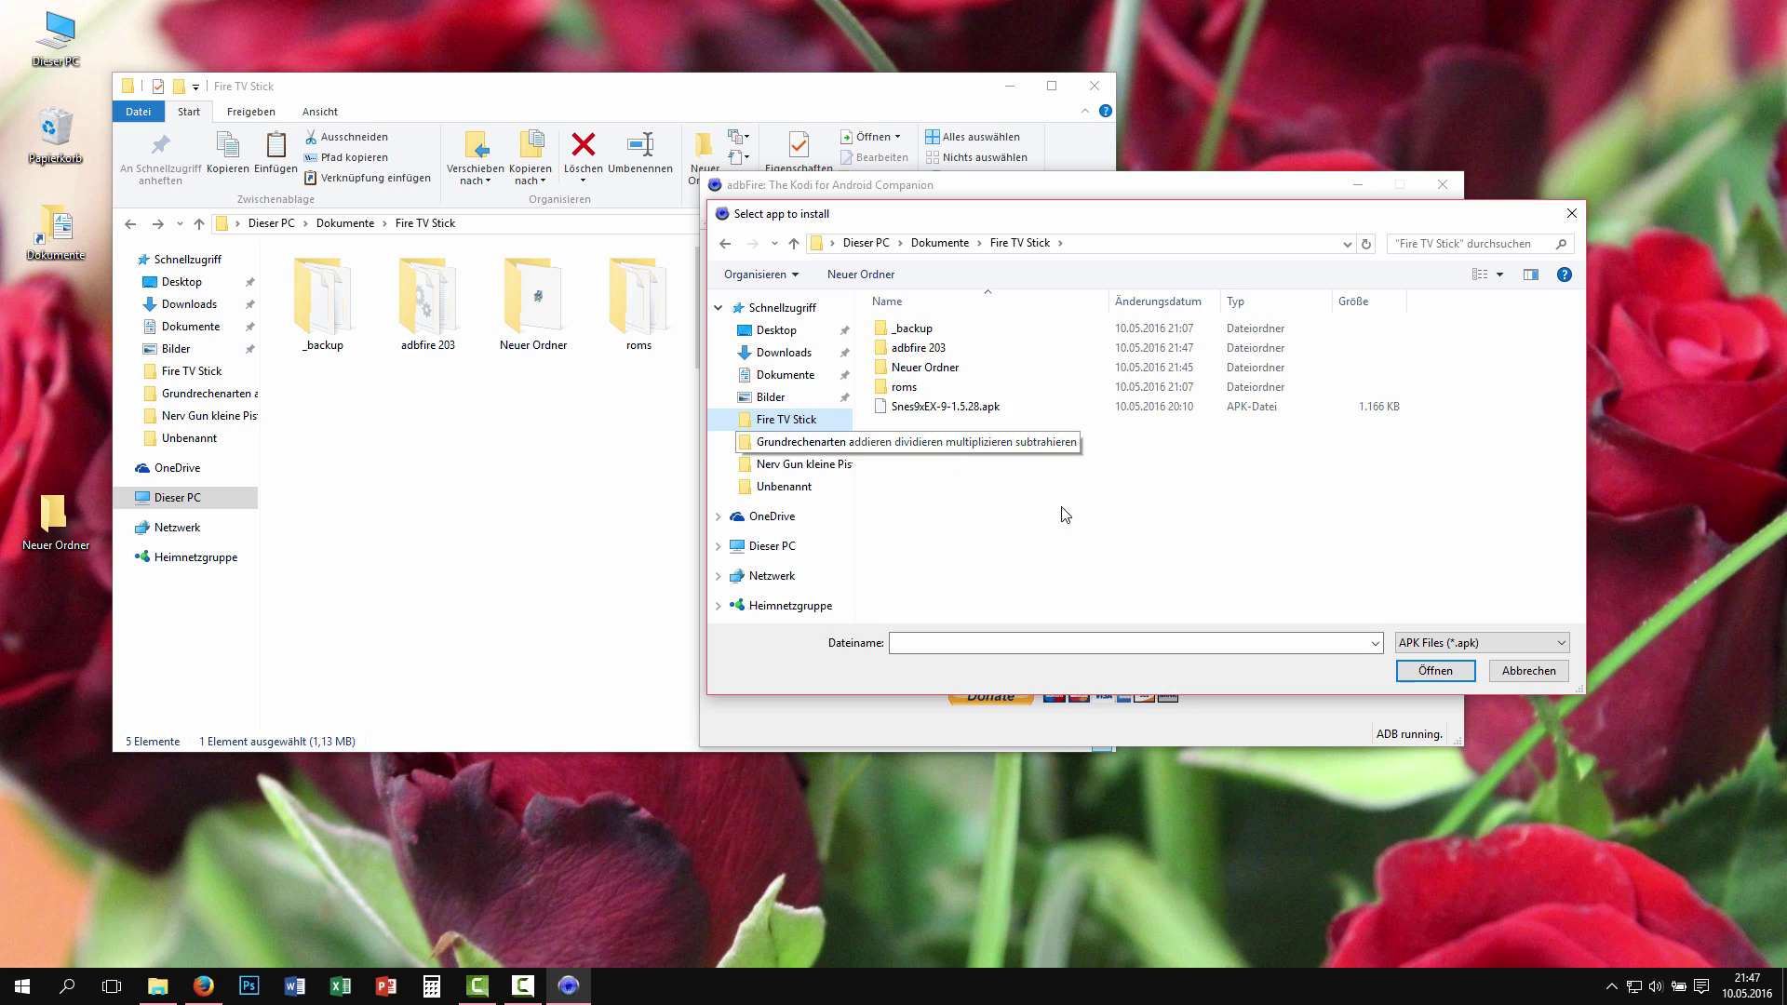
left_click(977, 410)
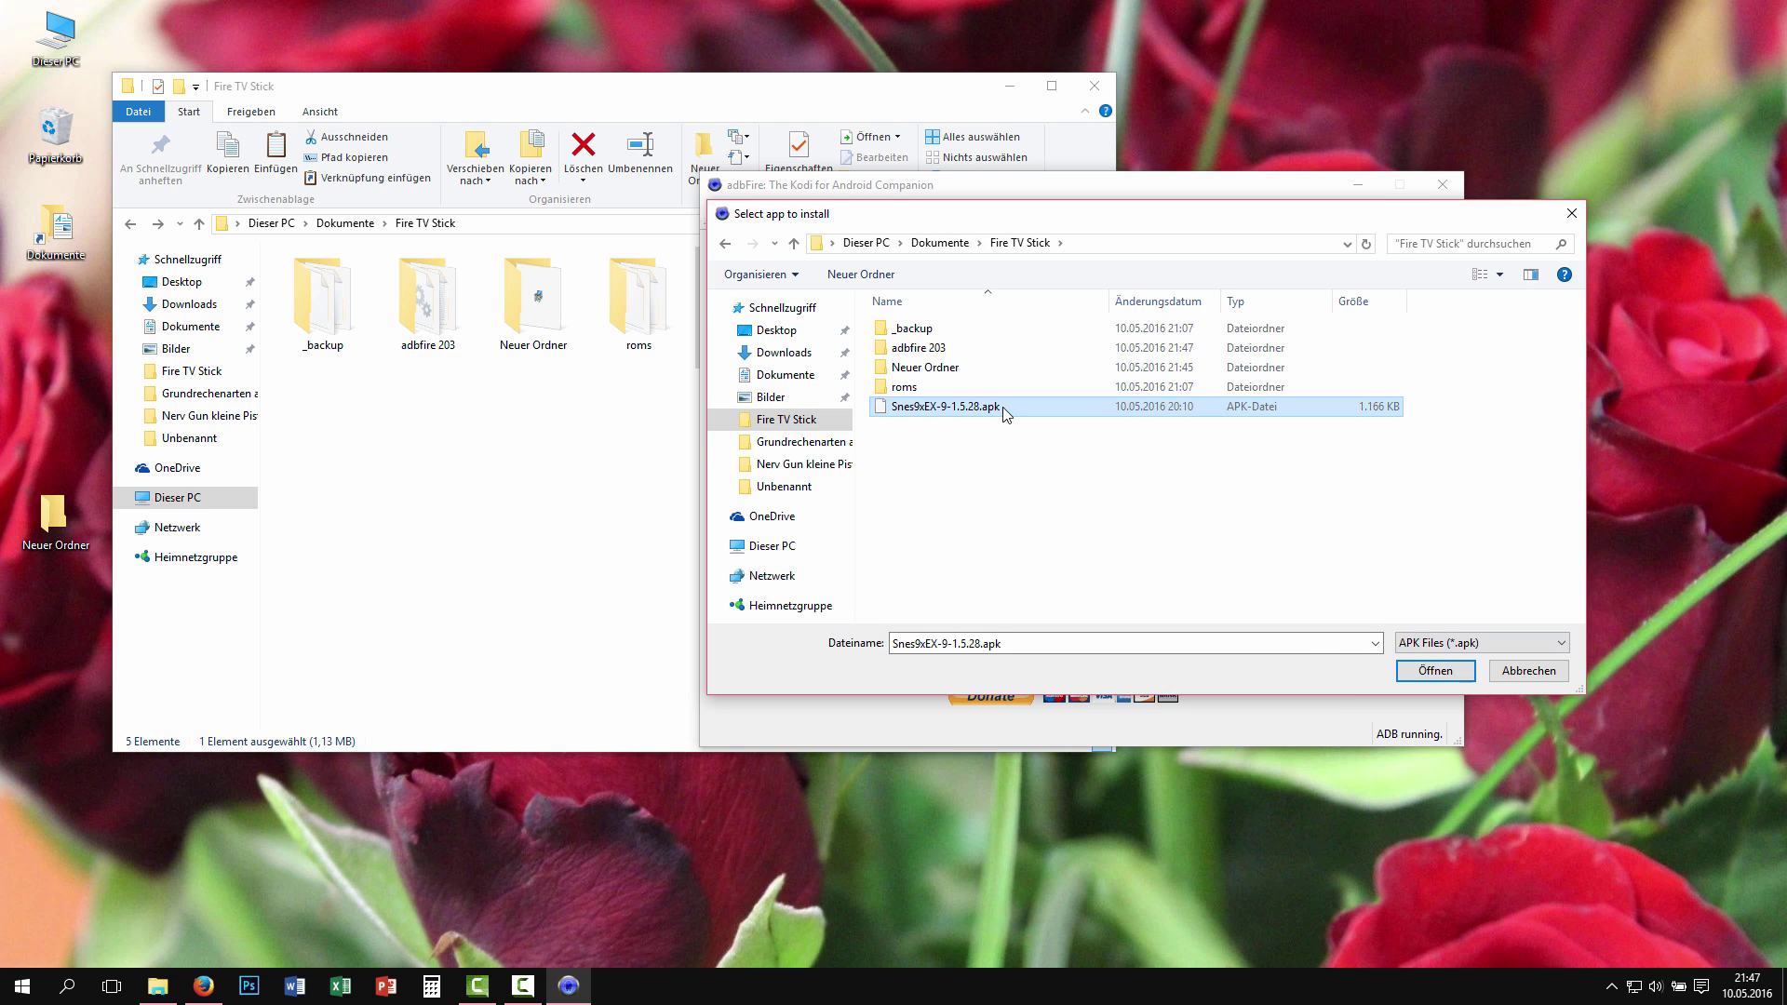
left_click(1450, 674)
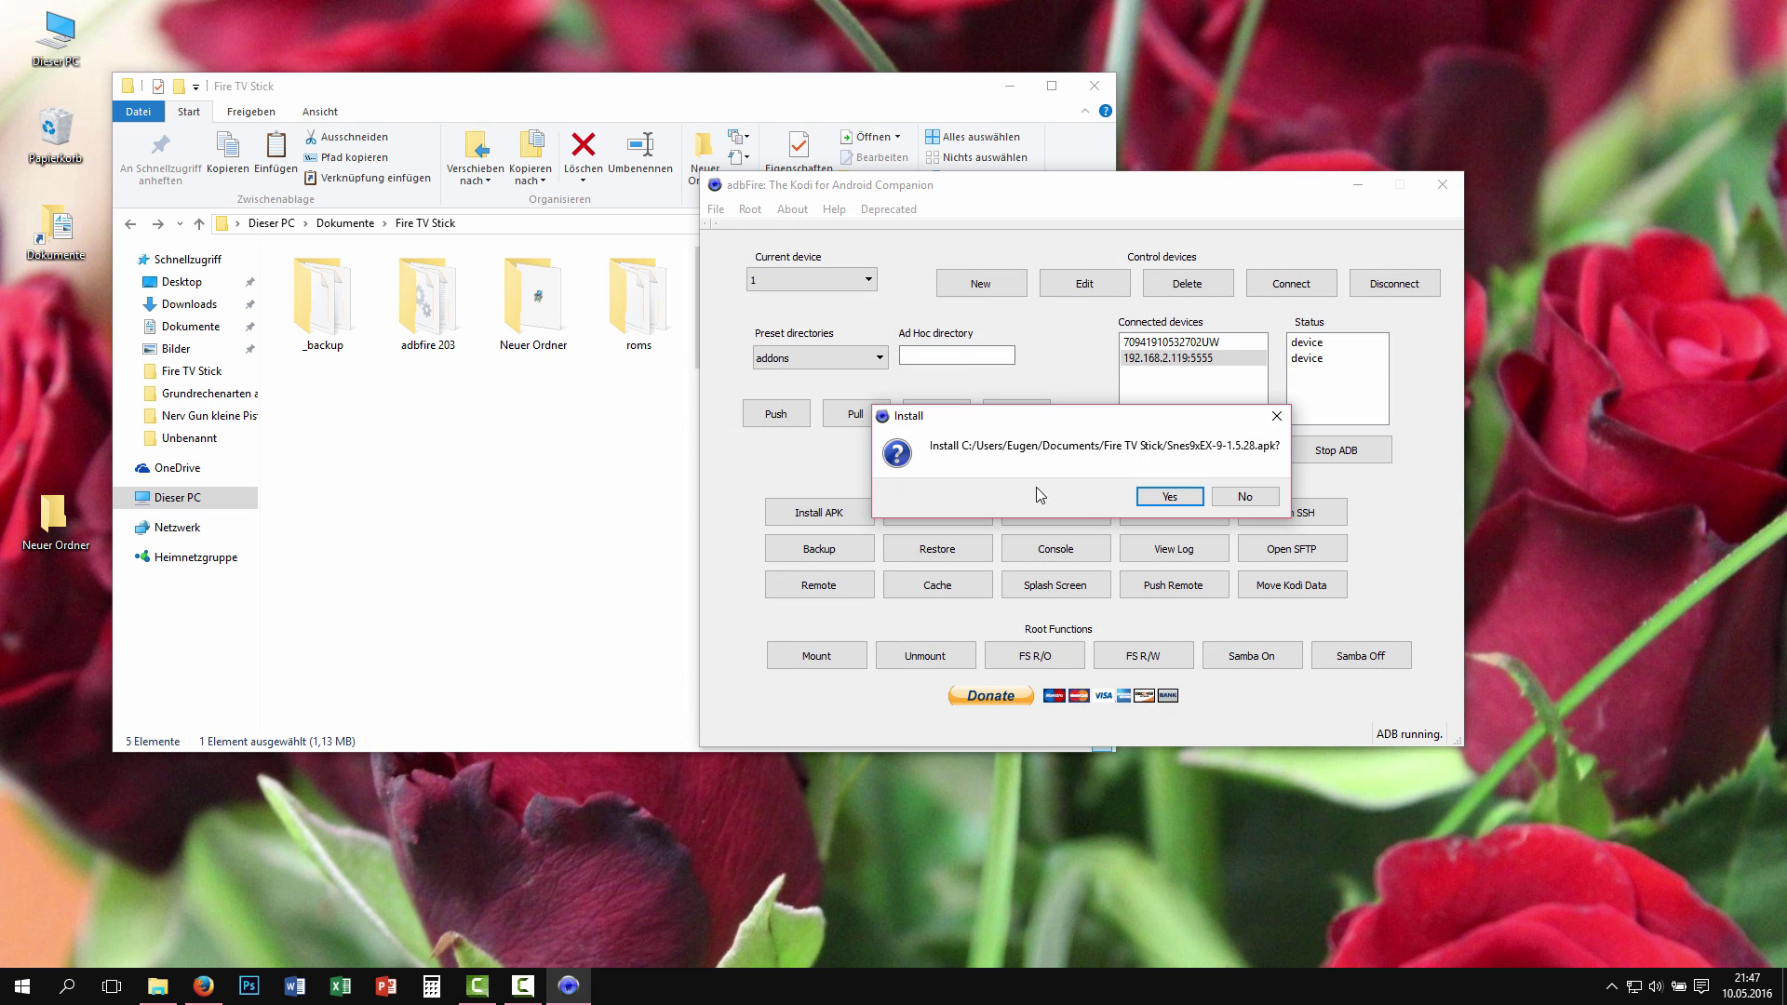
left_click(1165, 501)
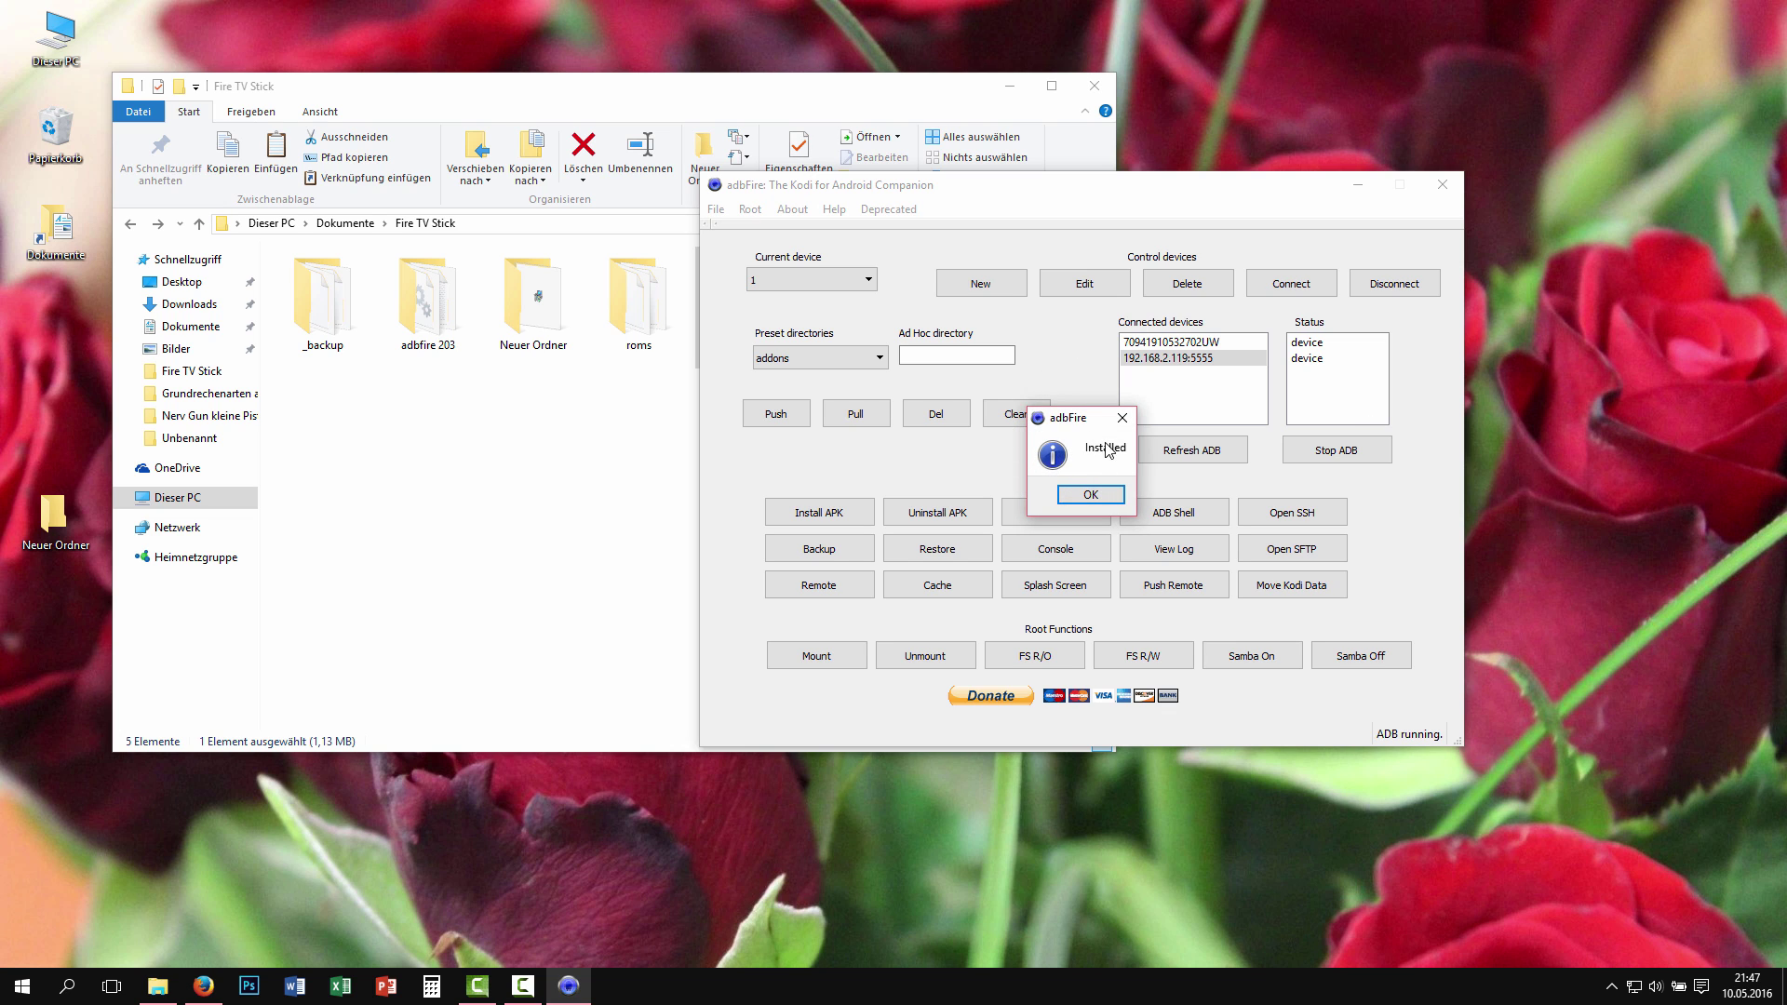
left_click(1091, 494)
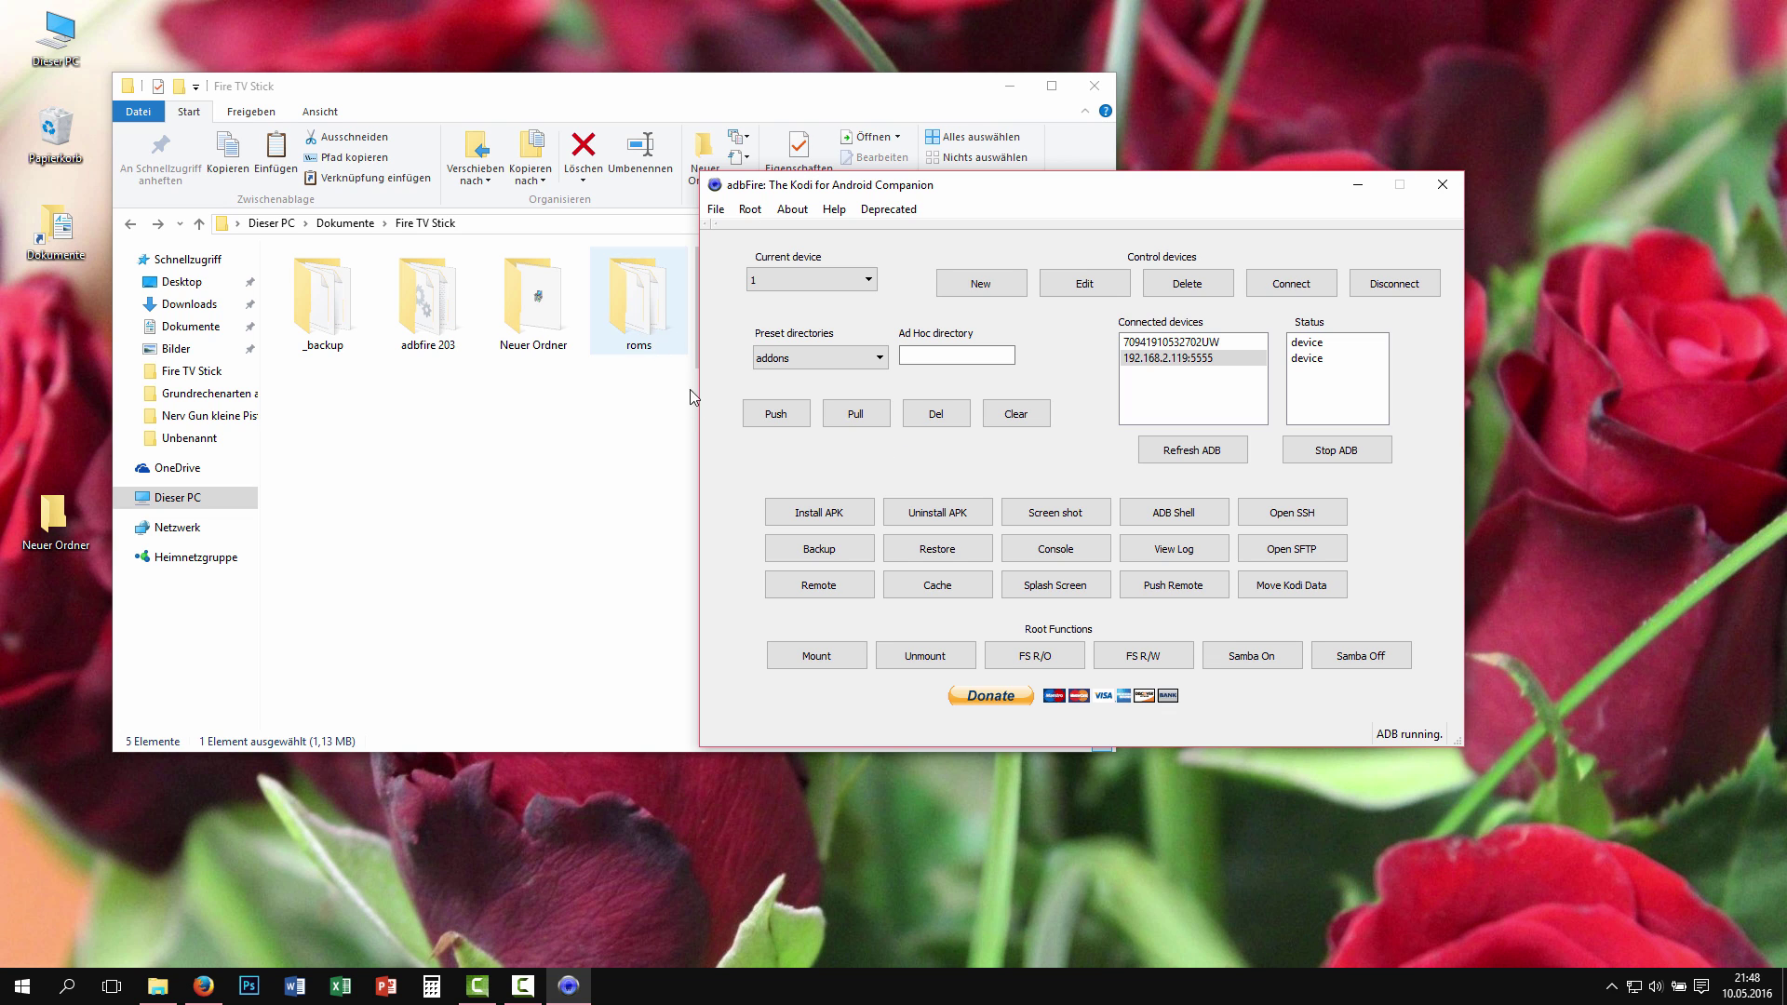
Set the preset directory for file transfers to sdcard.
left_click(870, 357)
left_click(790, 332)
left_click(826, 357)
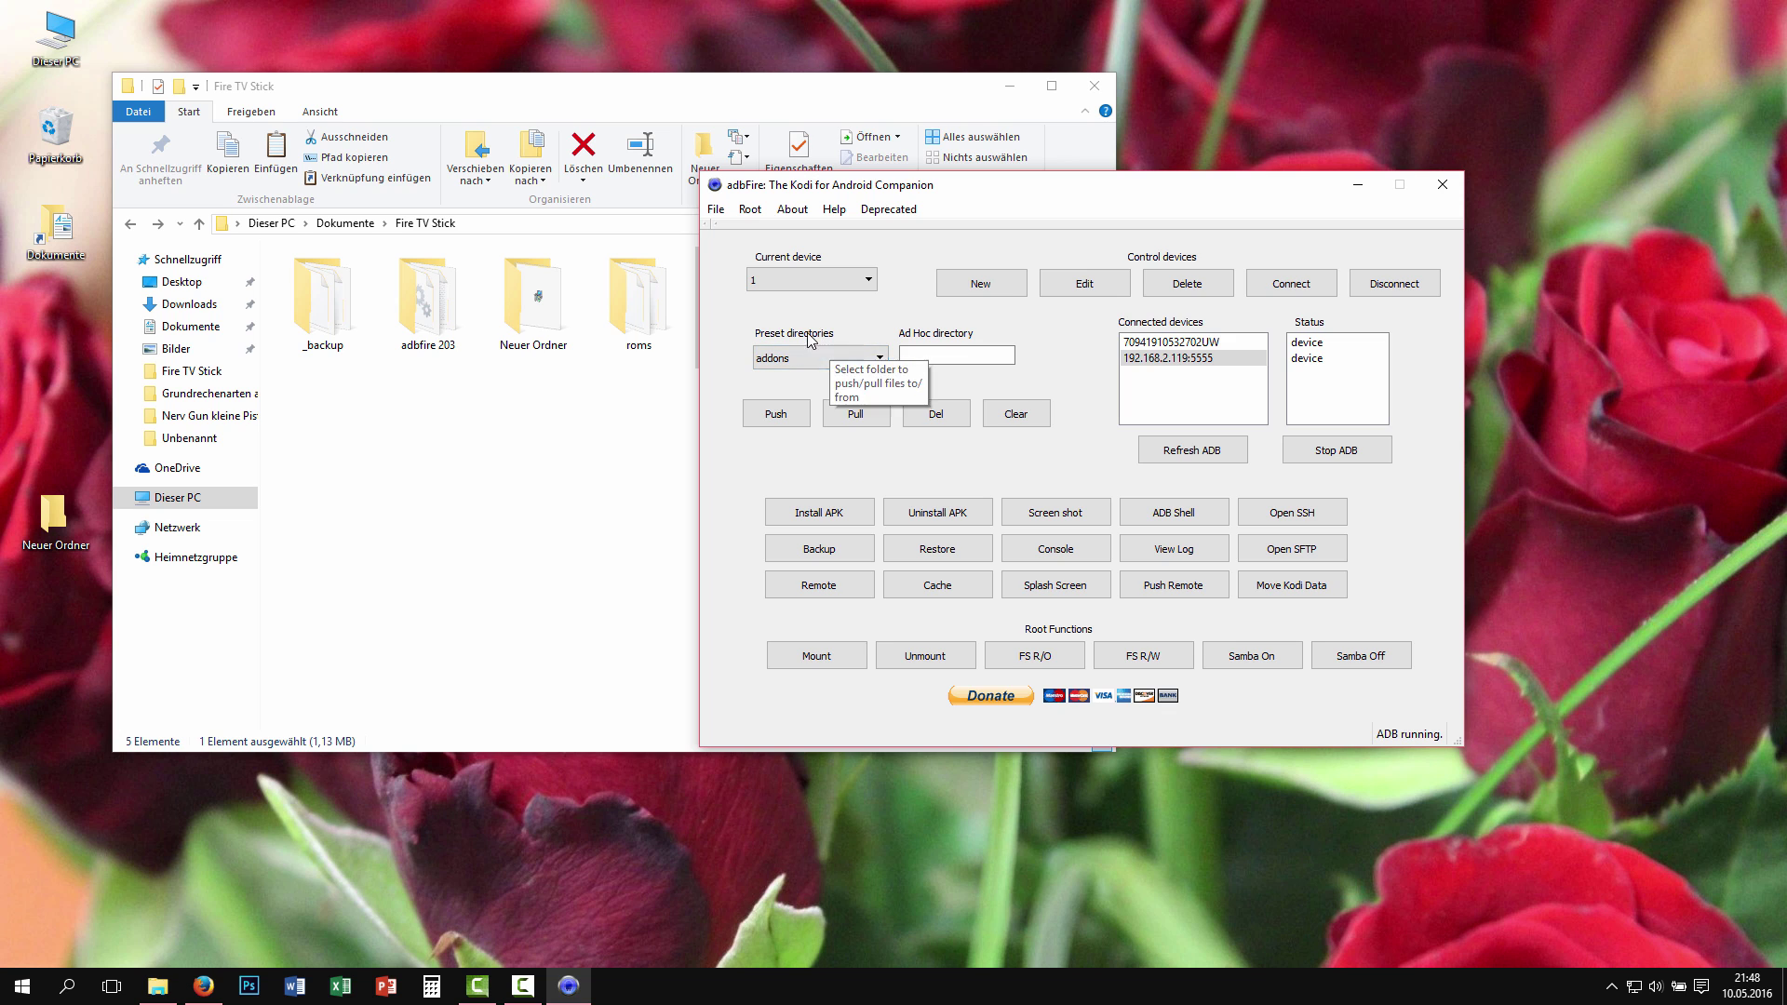
left_click(798, 346)
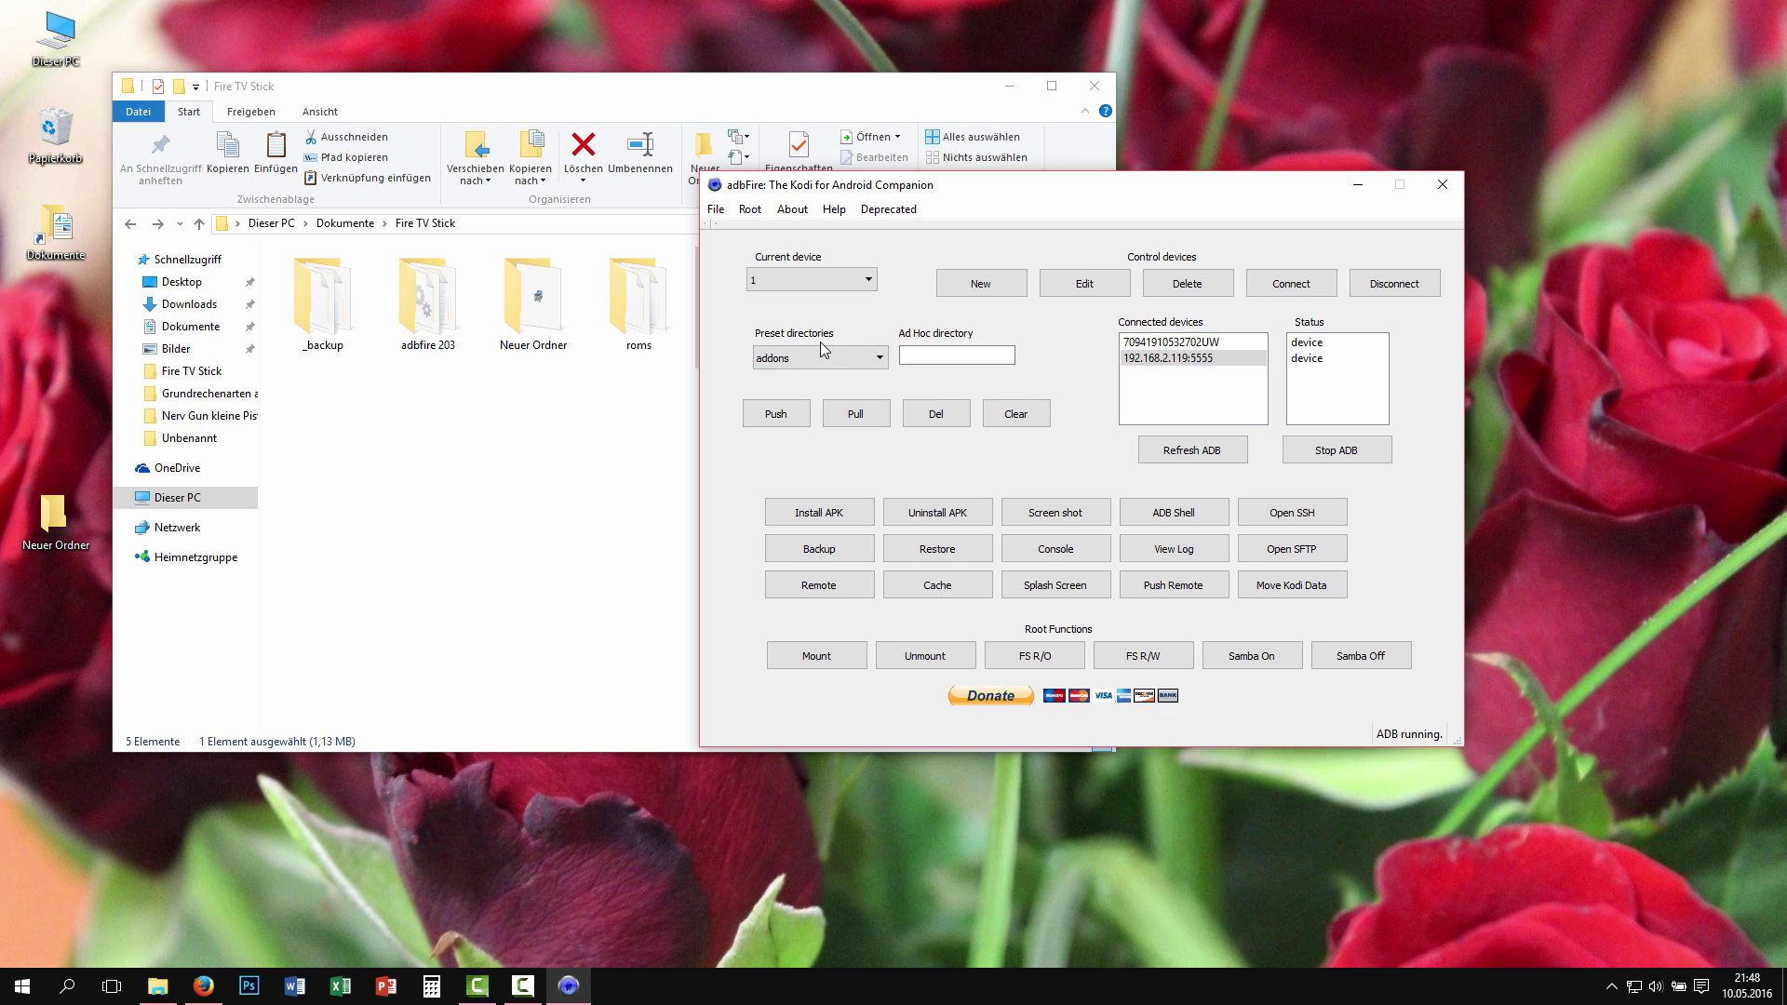
left_click(825, 356)
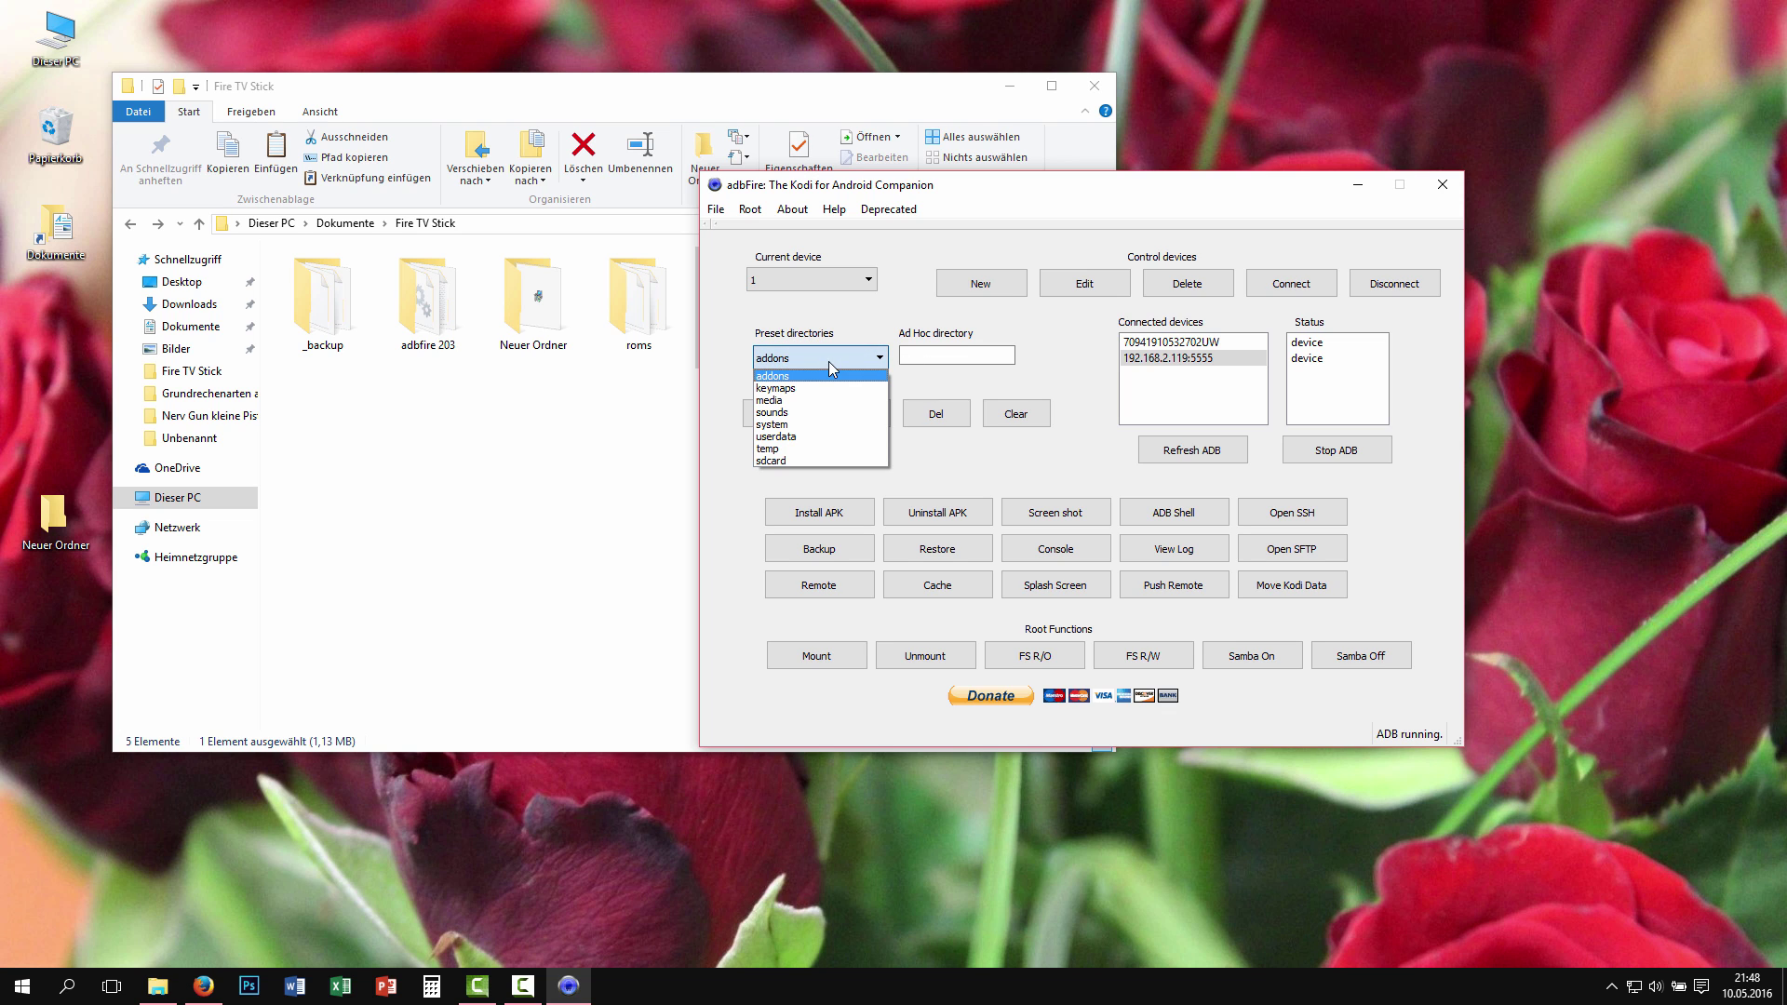
left_click(821, 460)
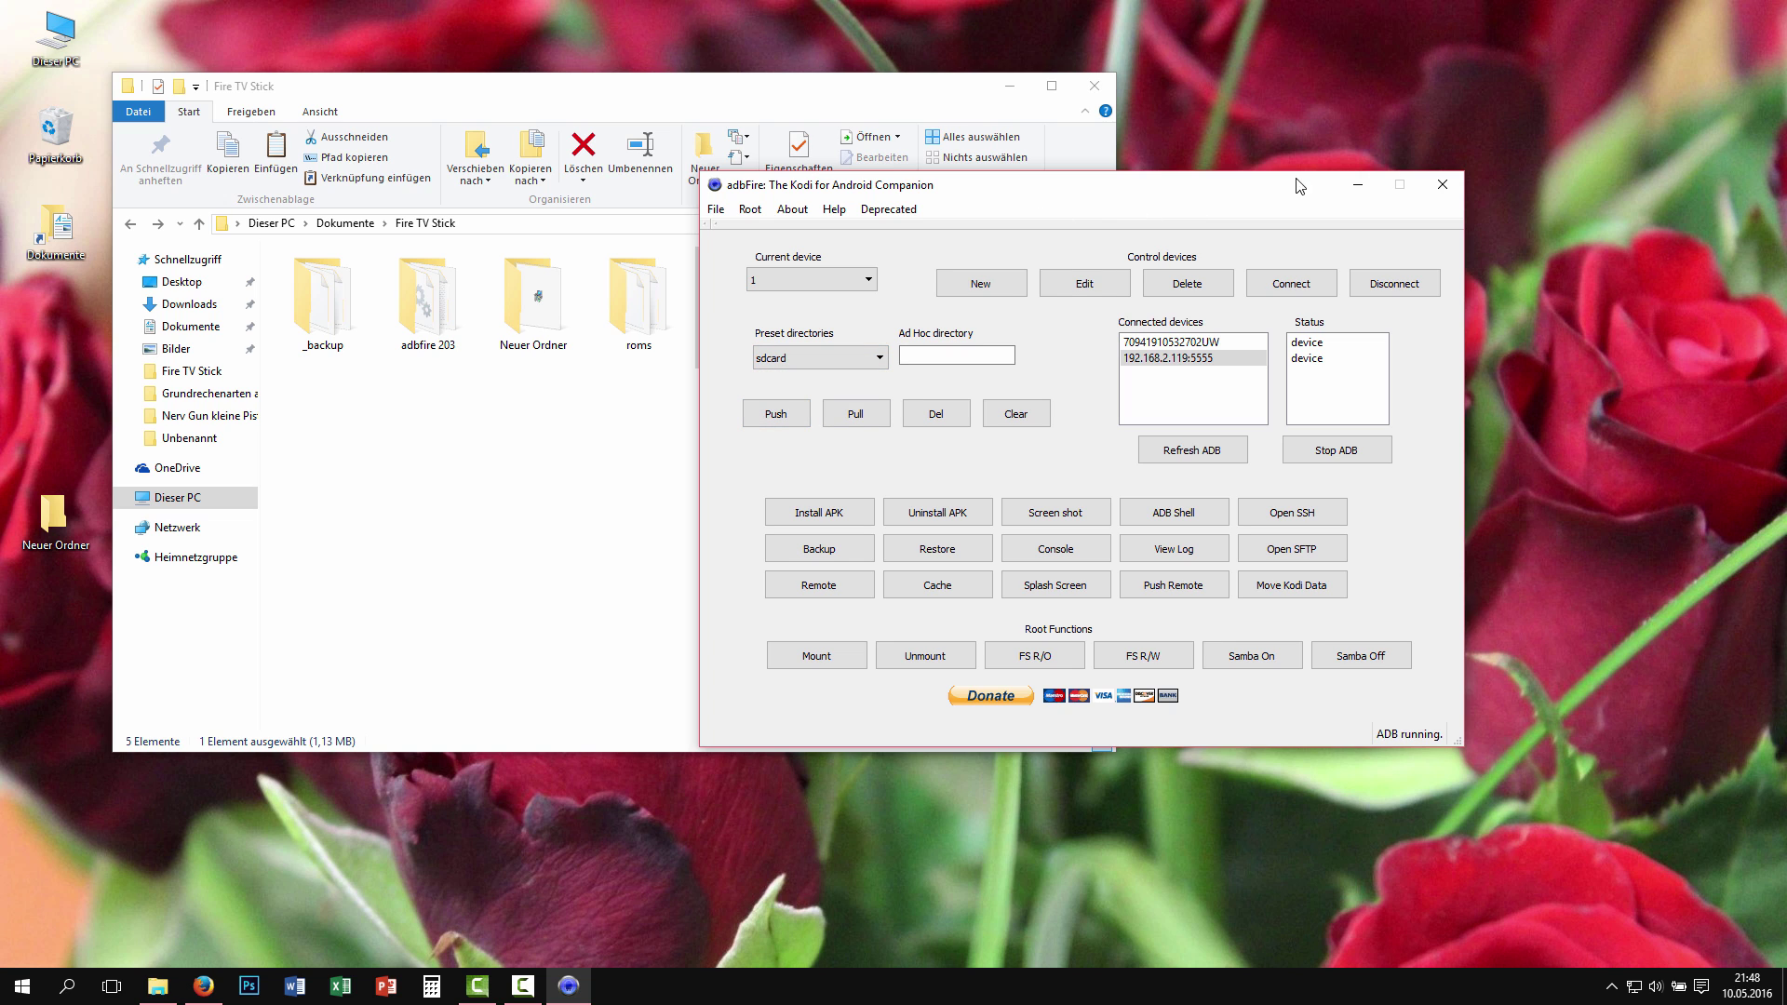
Push F-ZERO (U) [!].smc from the roms folder inside Fire TV Stick to the device's sdcard.
left_click_drag(1202, 191, 1254, 145)
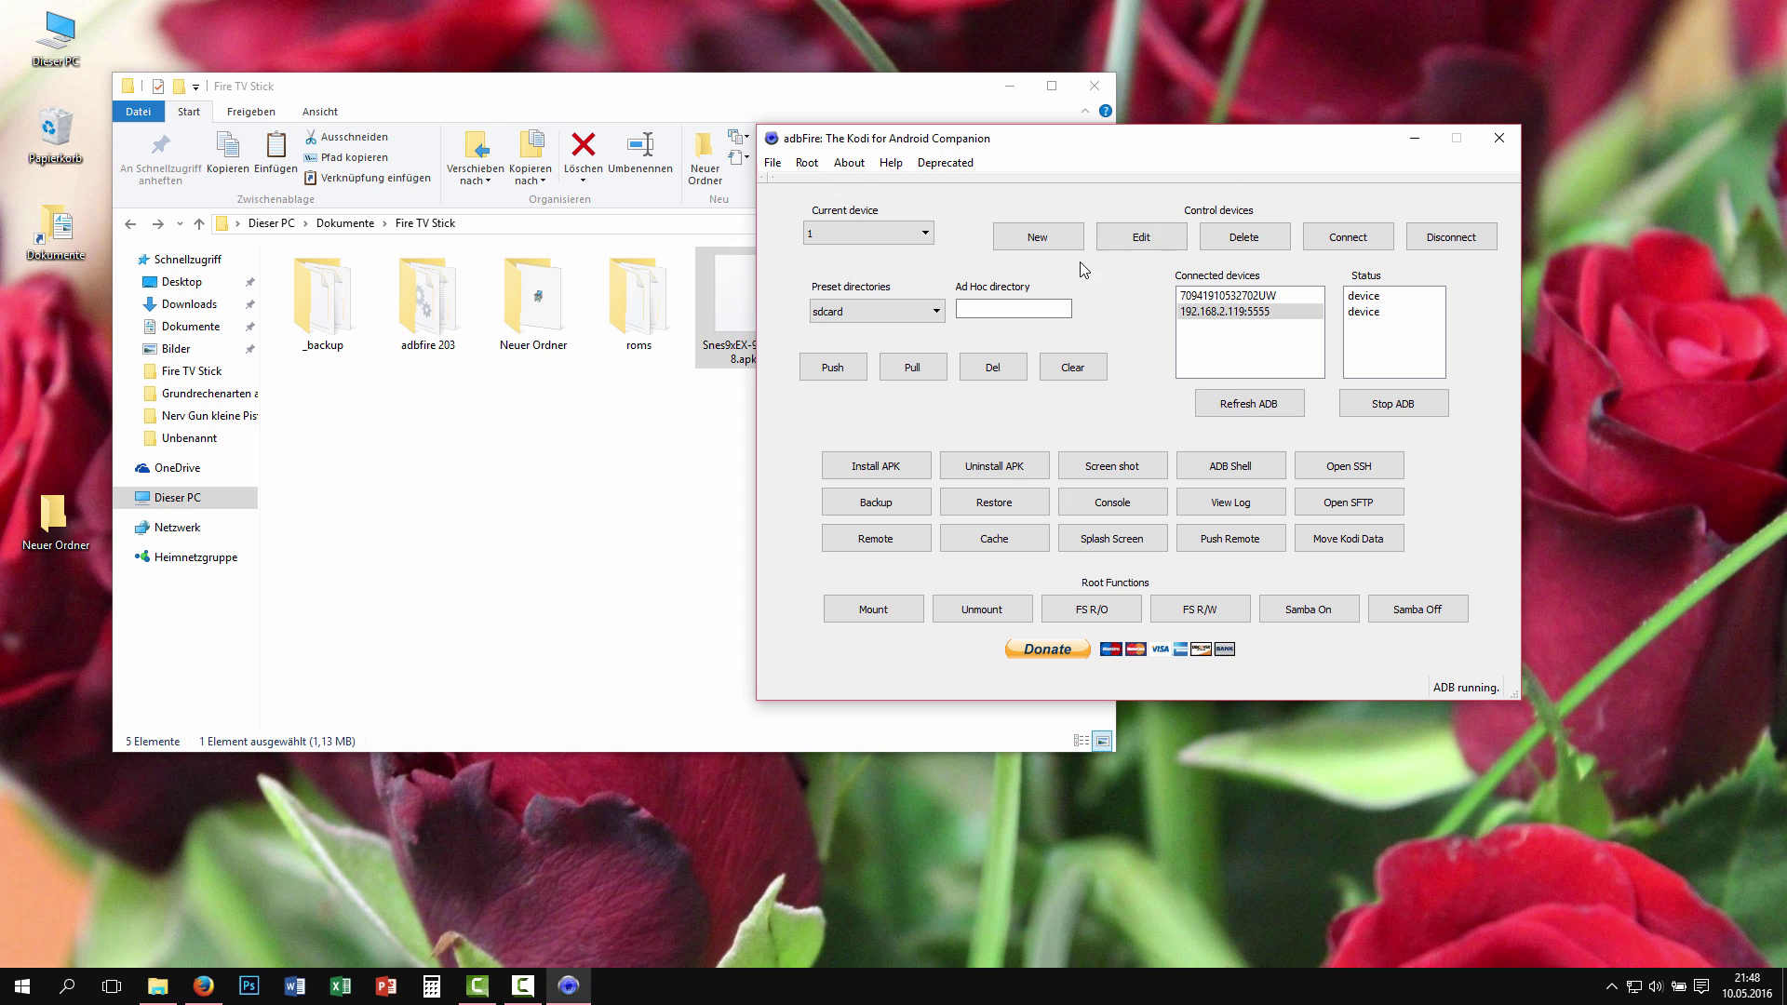
left_click(835, 370)
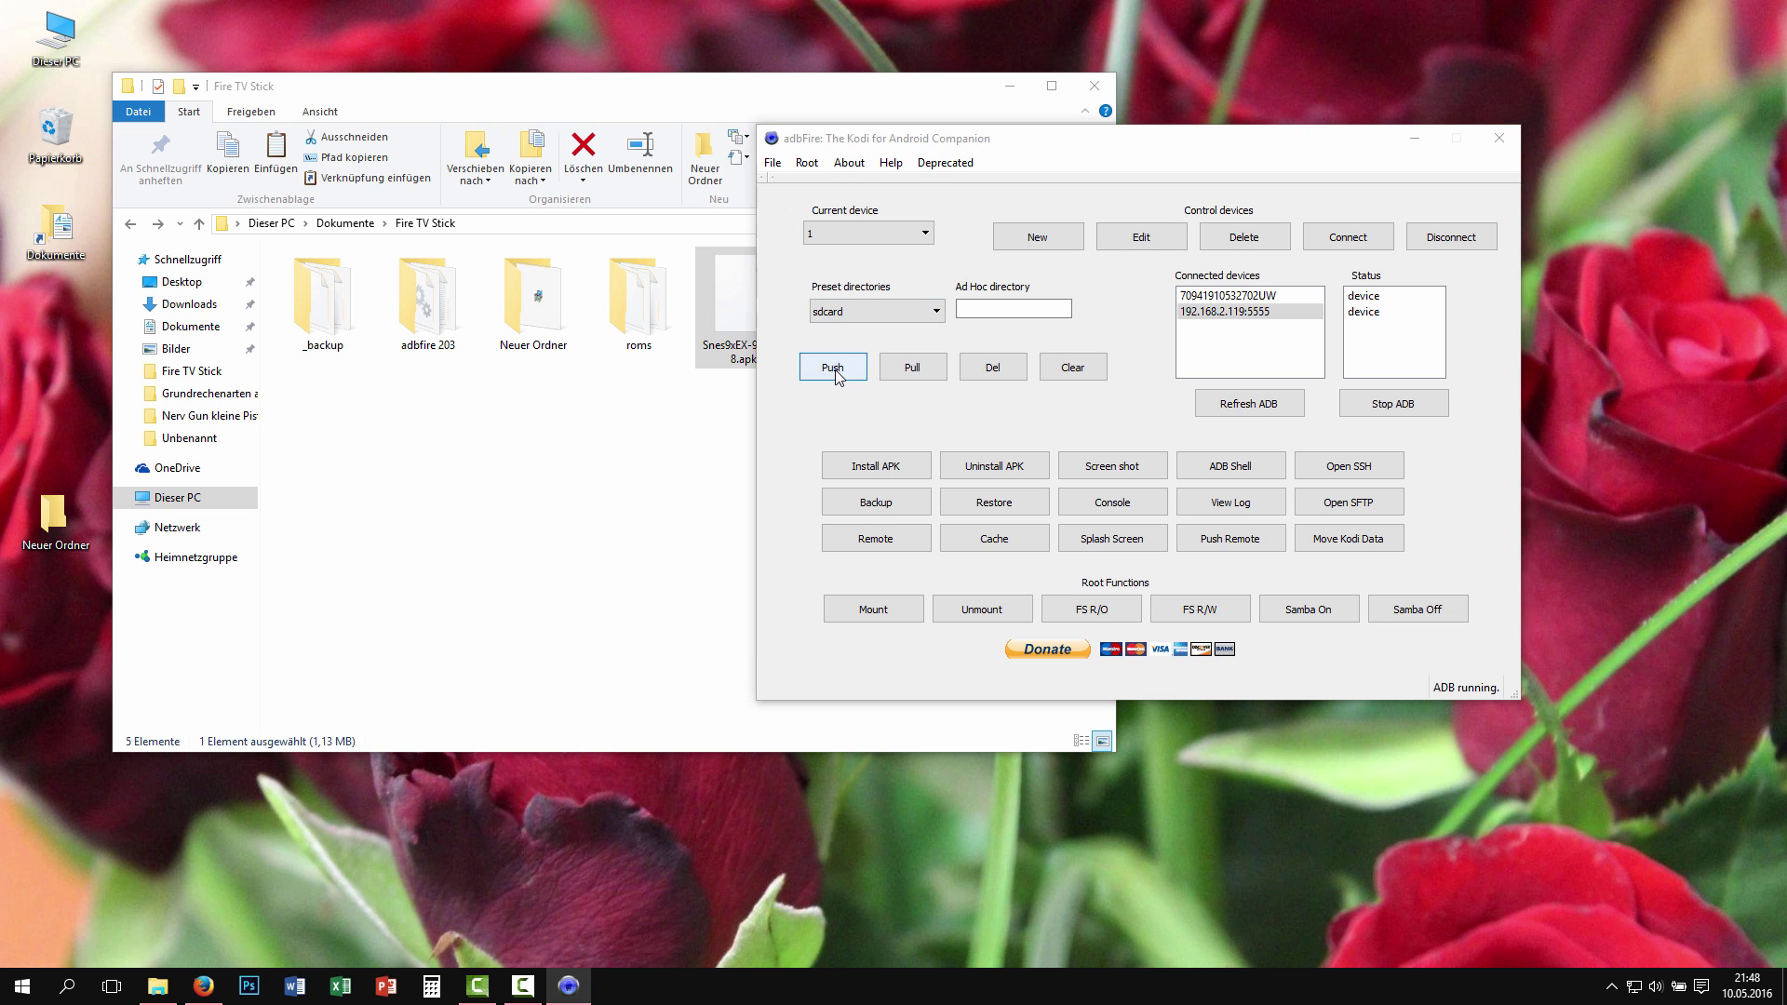
left_click(850, 373)
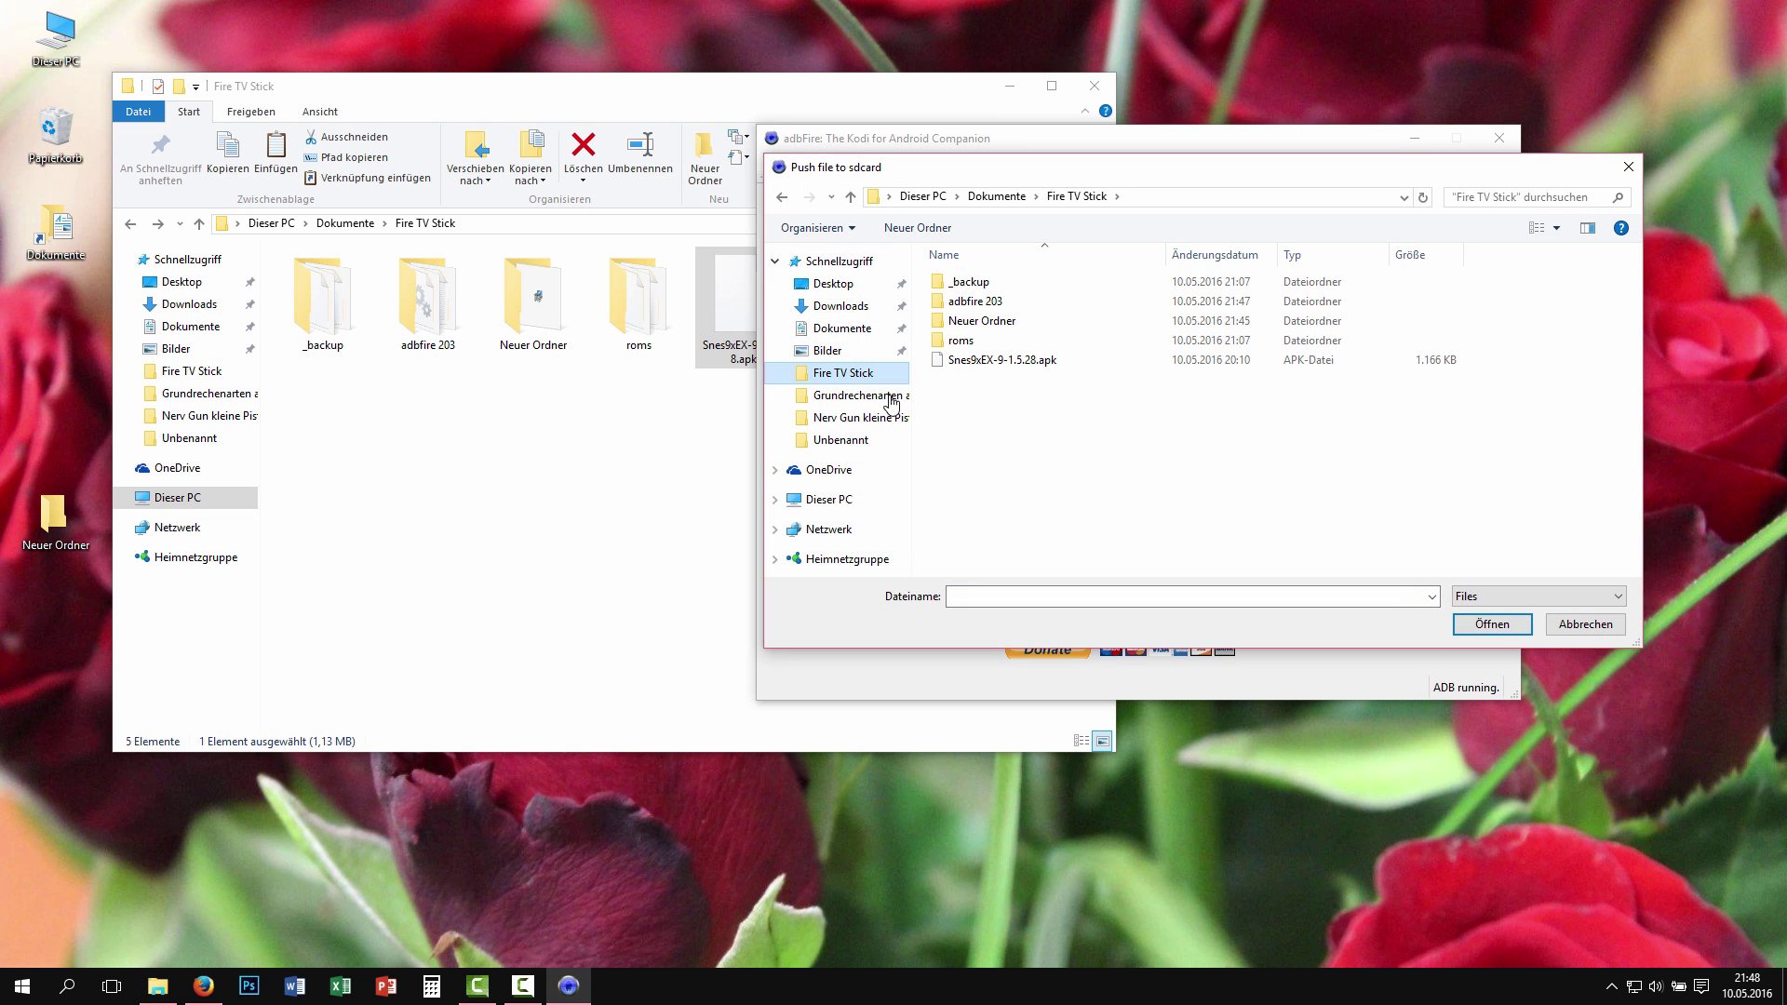
left_click(961, 351)
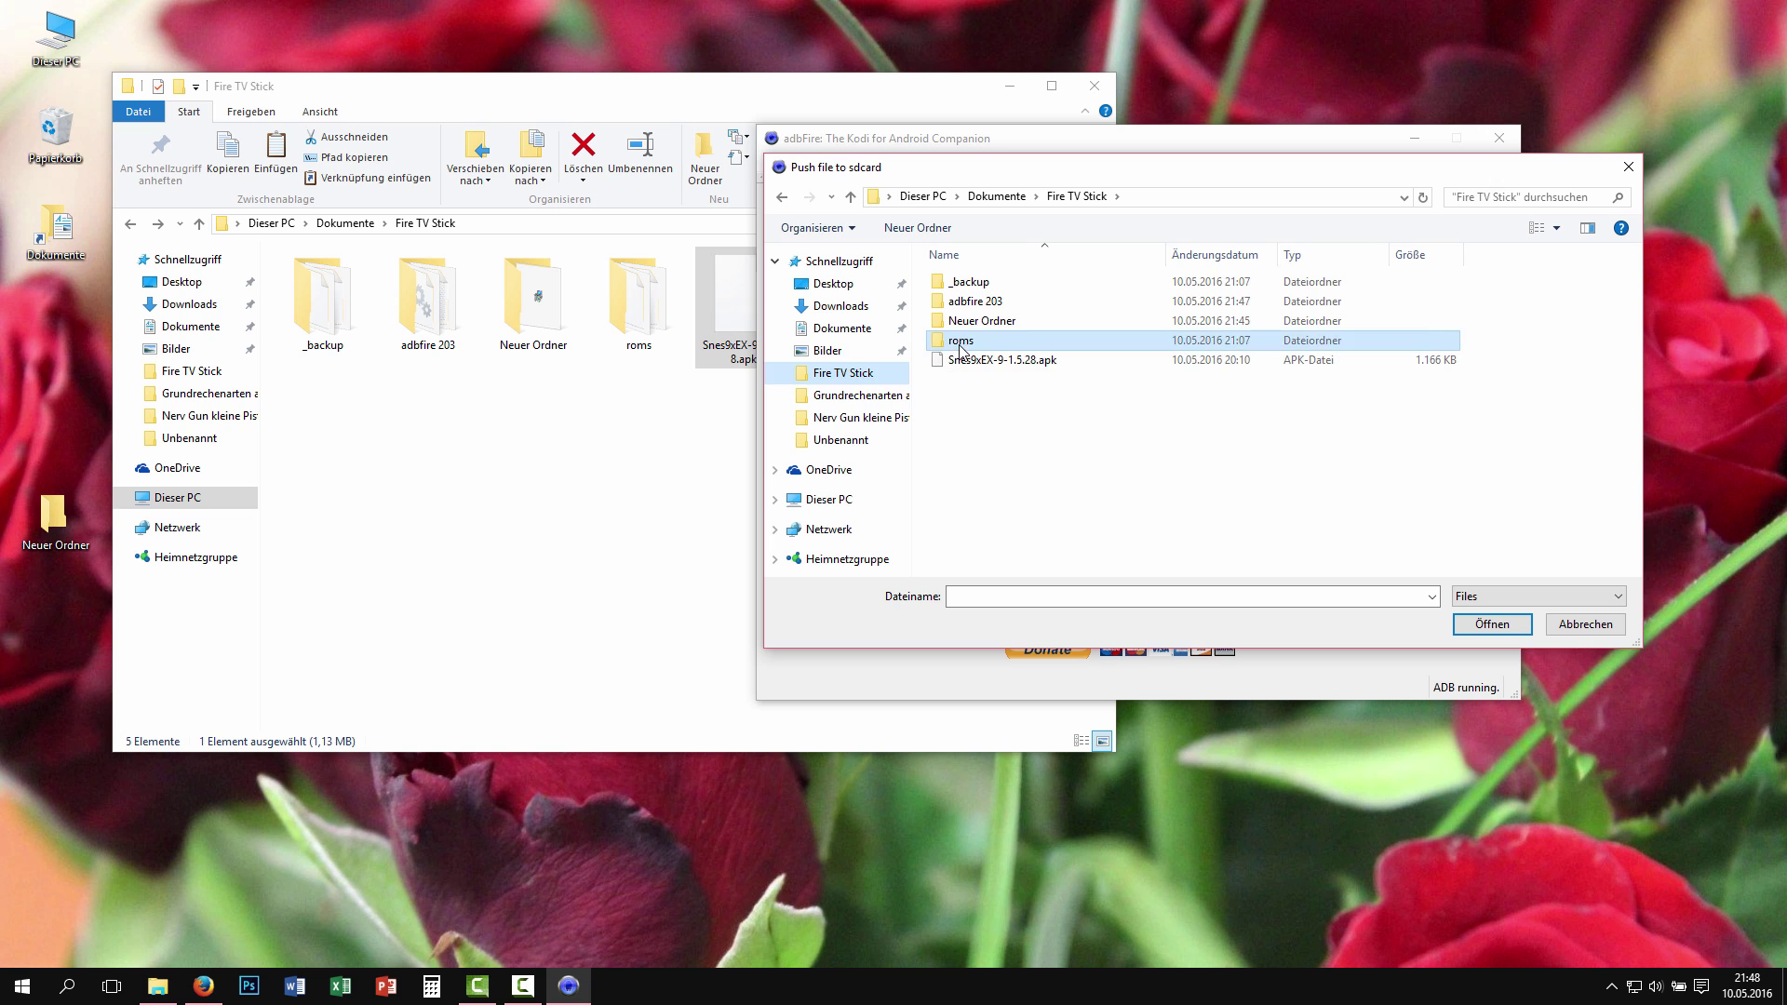
double_click(961, 351)
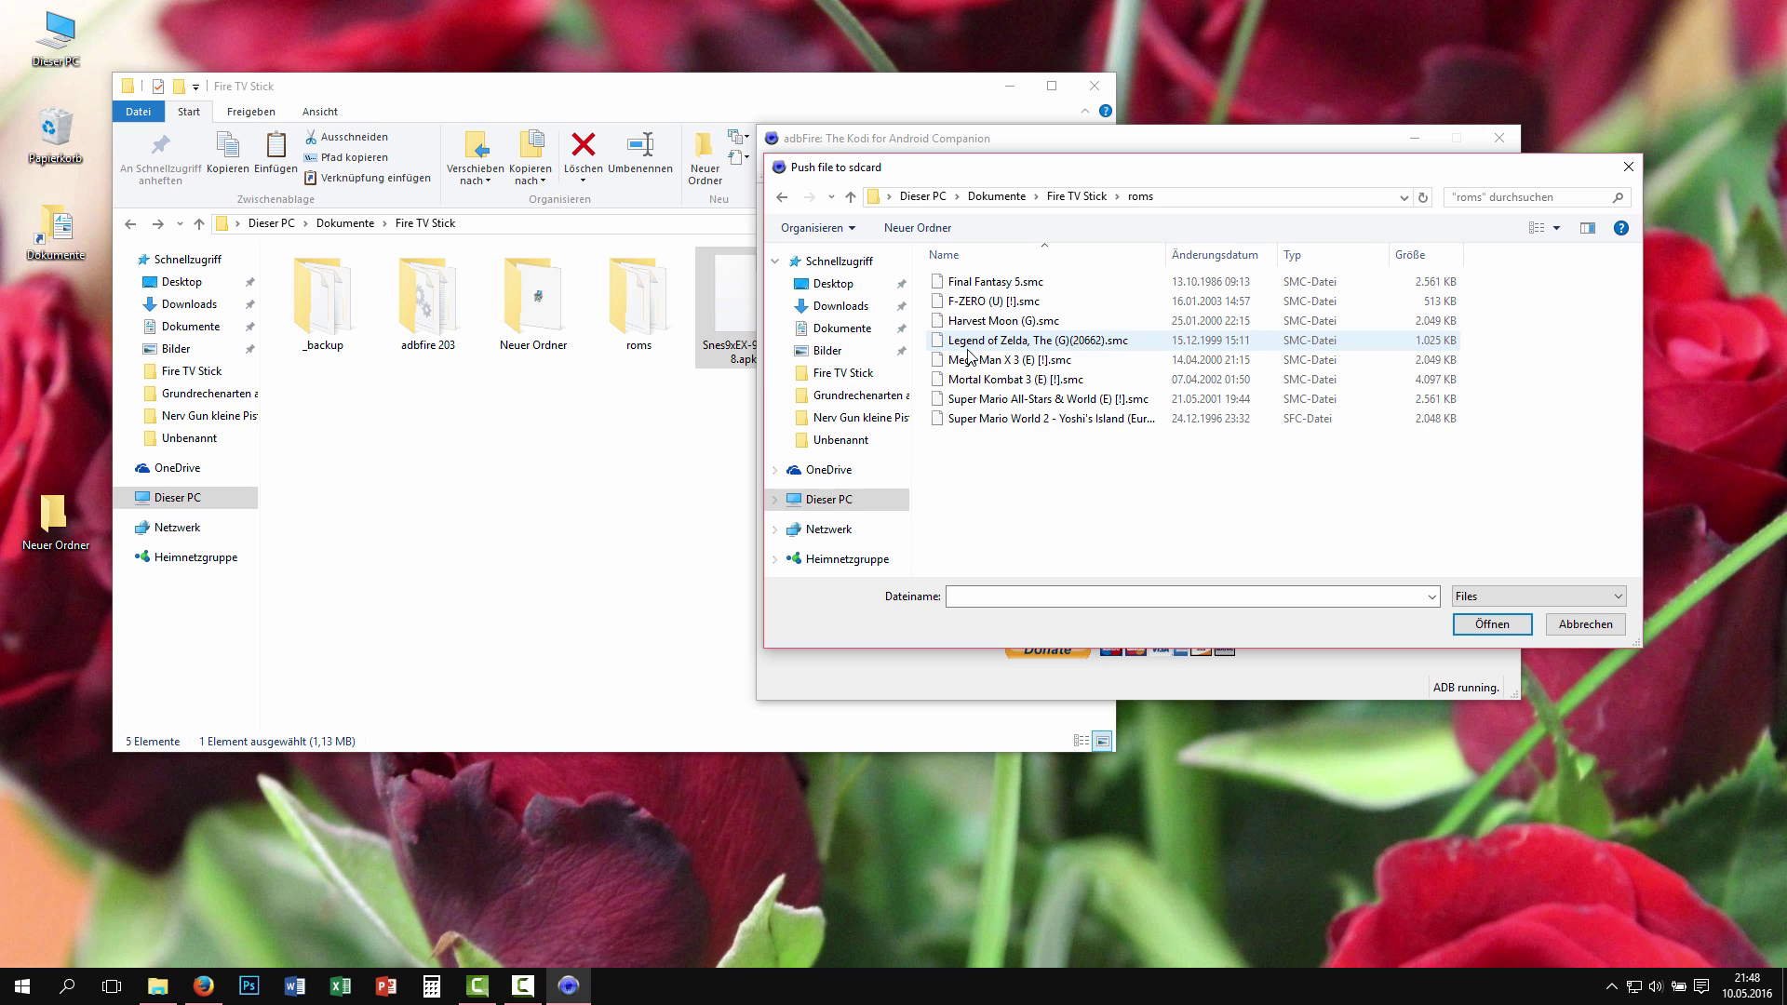
left_click(1091, 304)
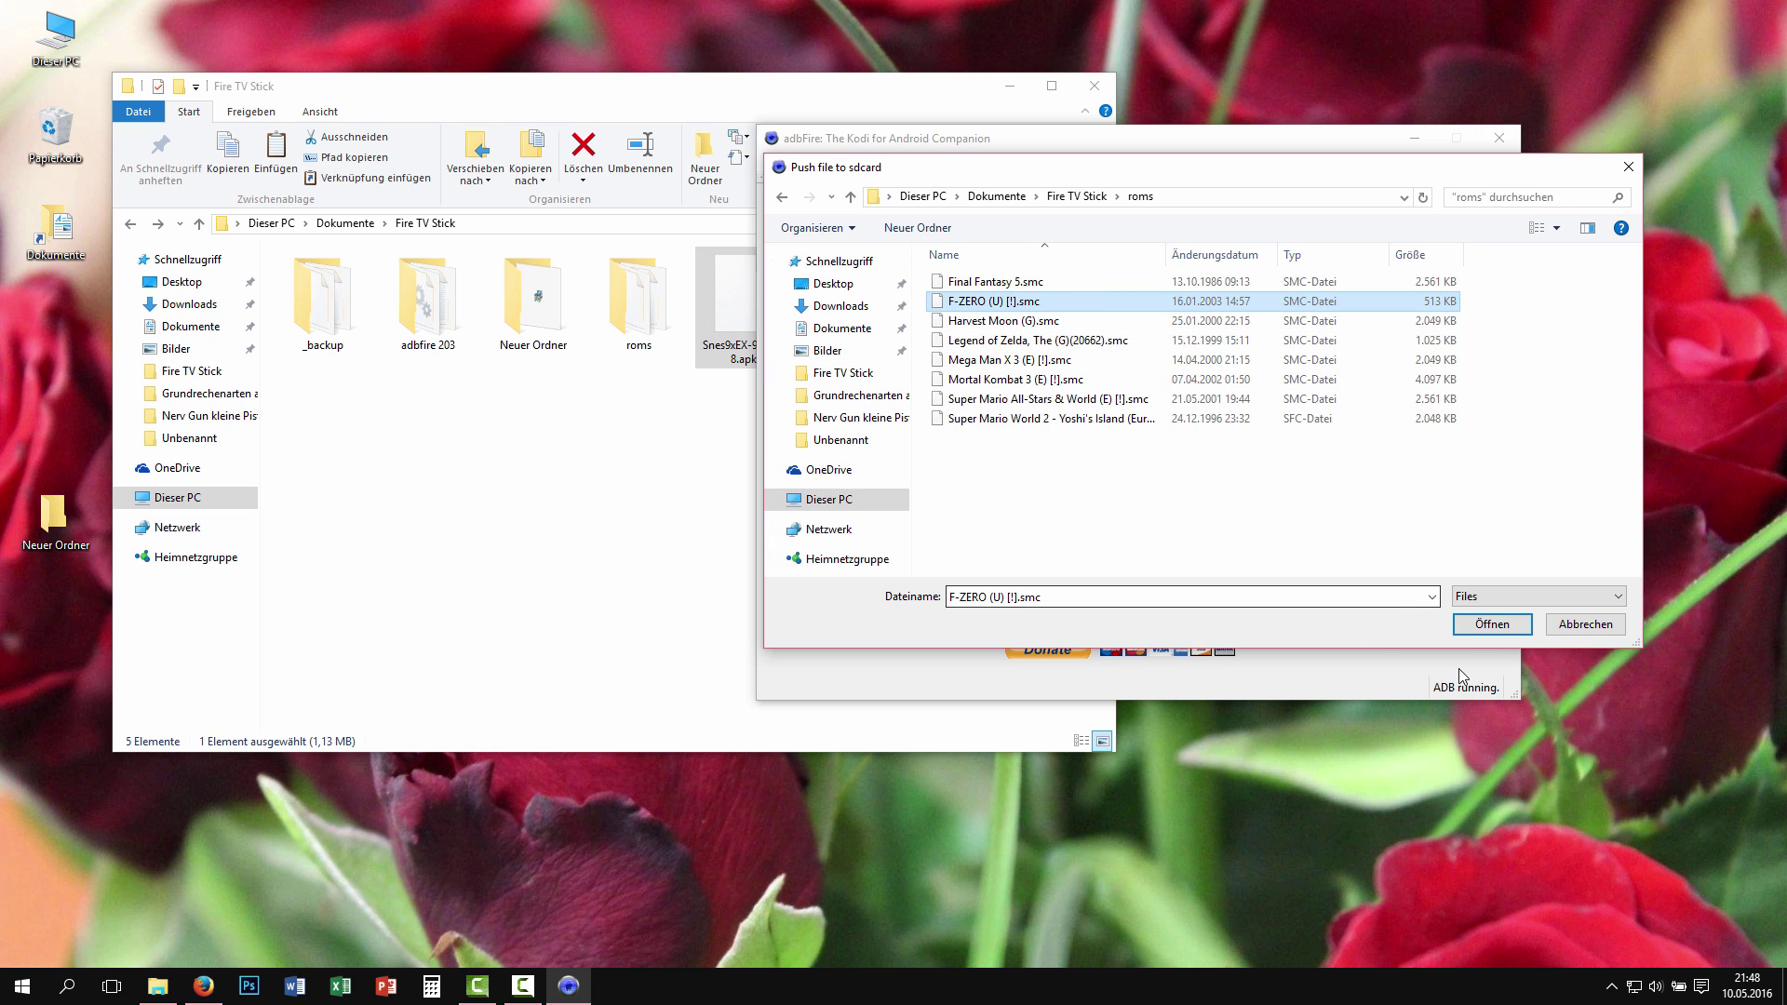
left_click(1490, 628)
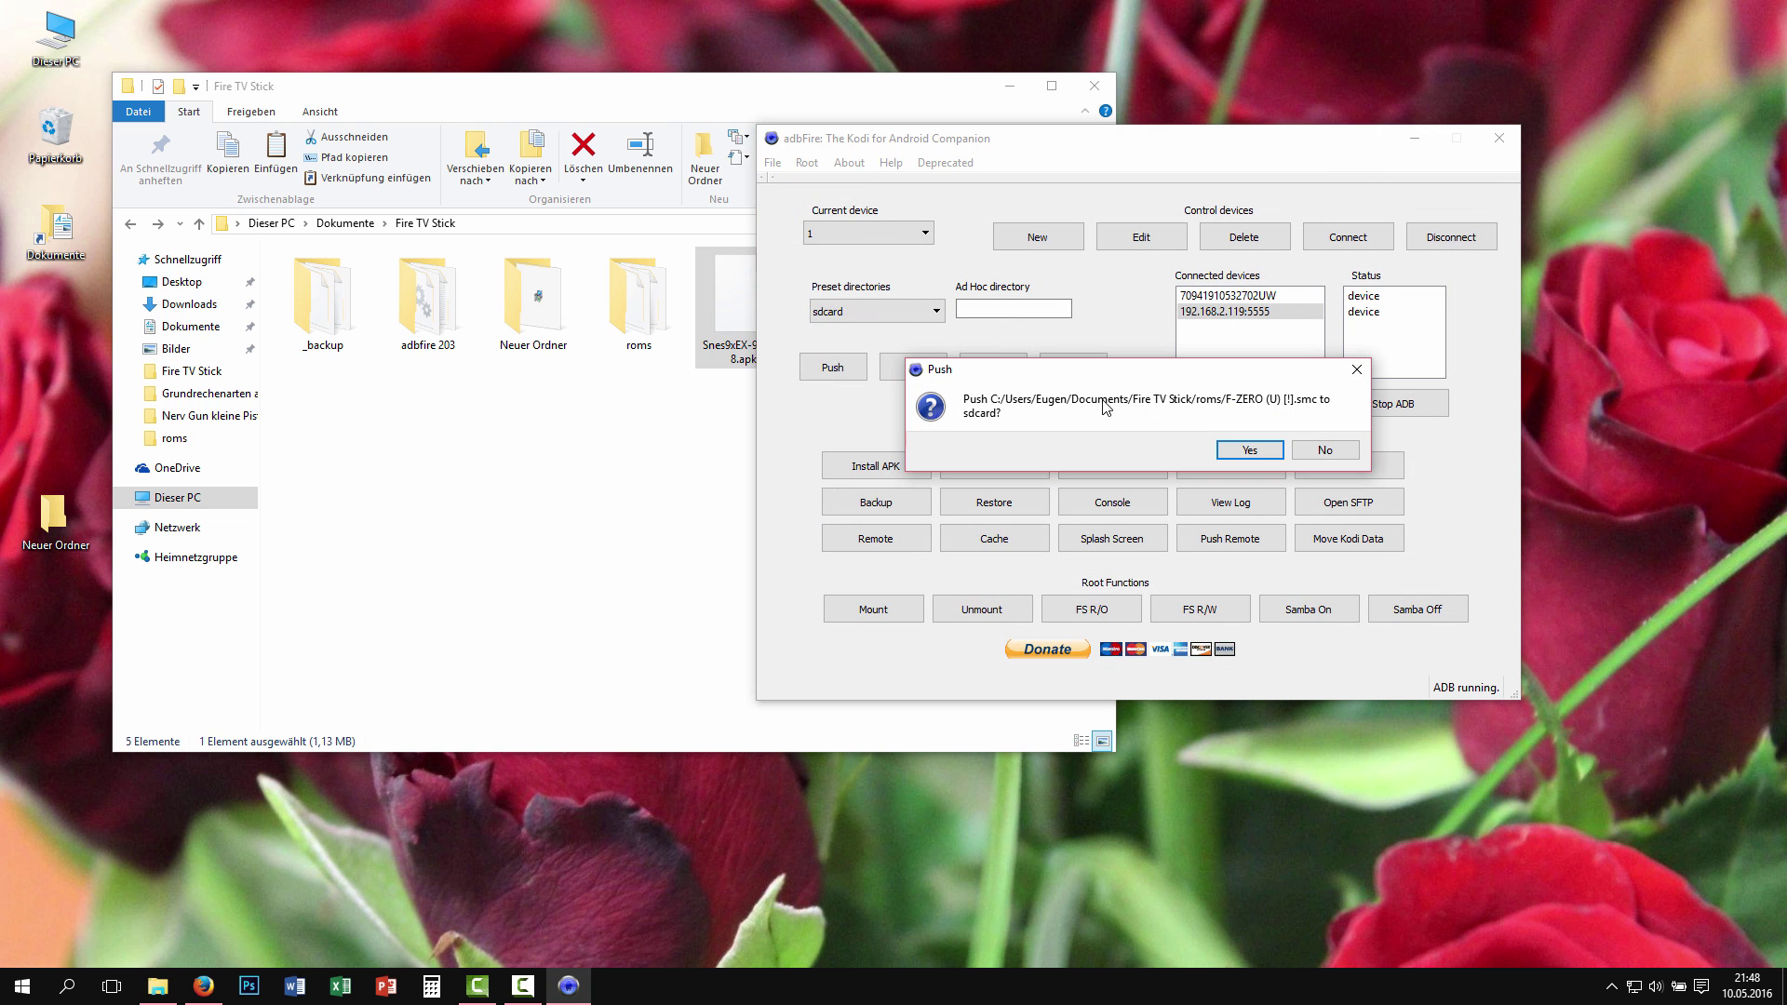
left_click(1242, 456)
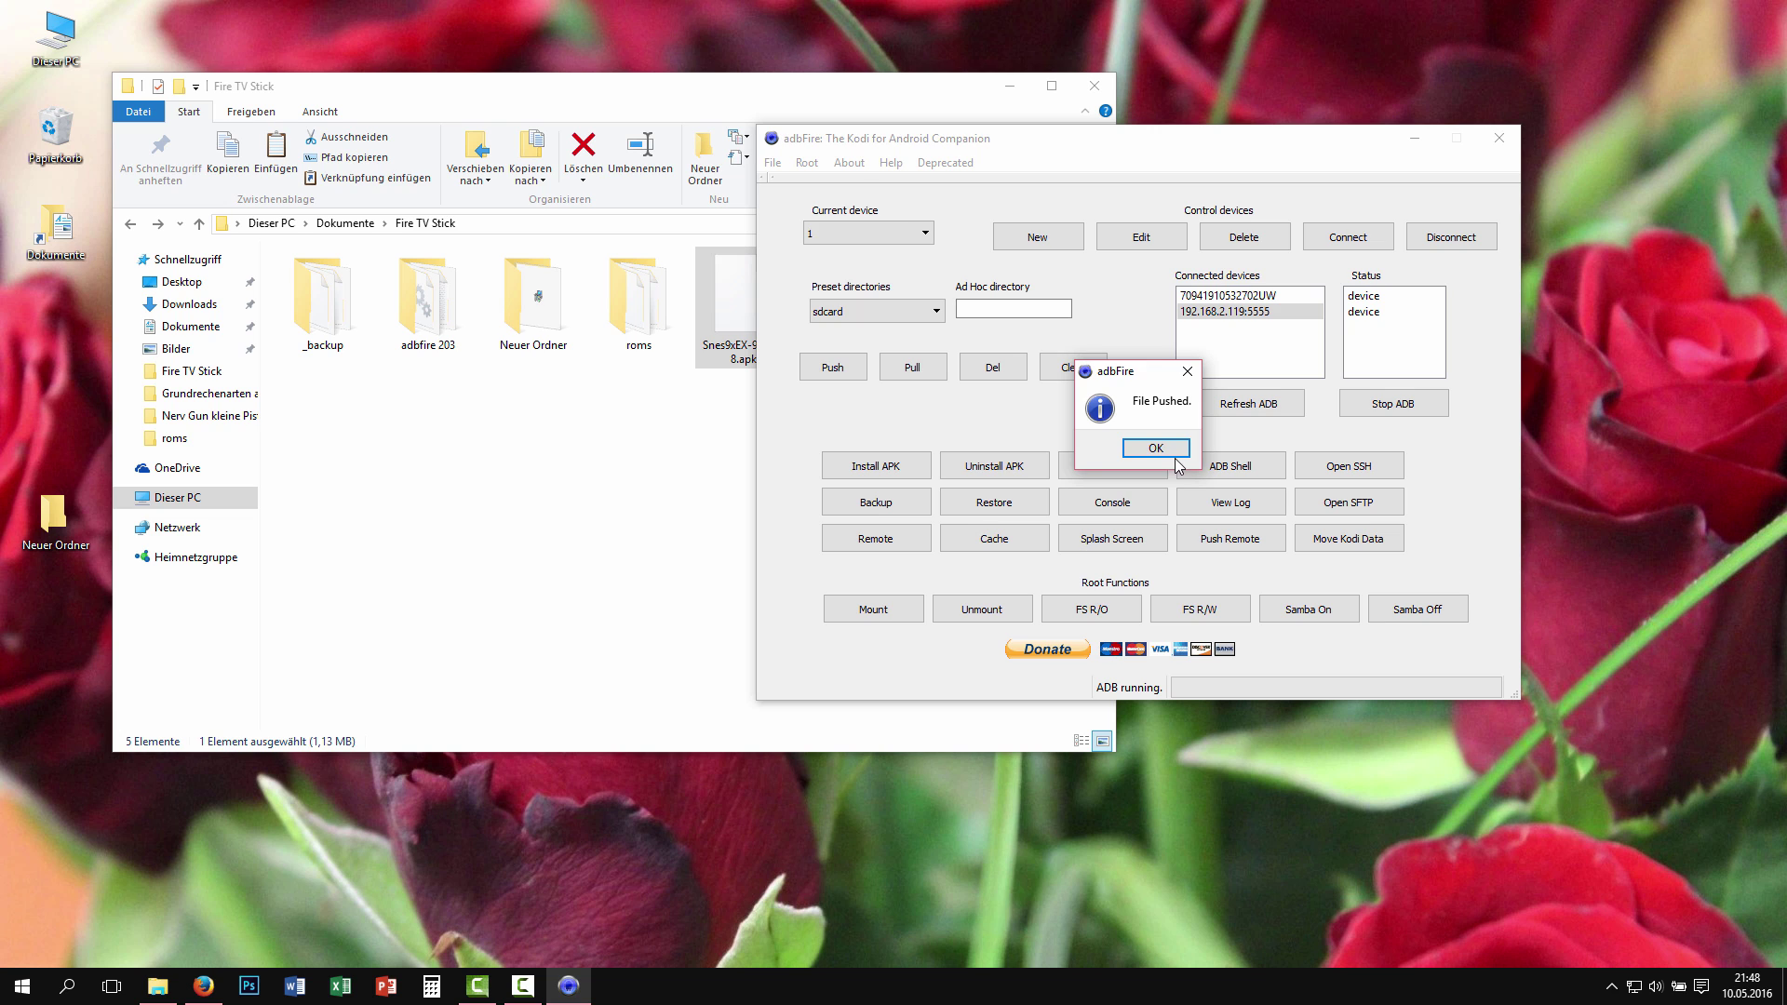
left_click(1164, 449)
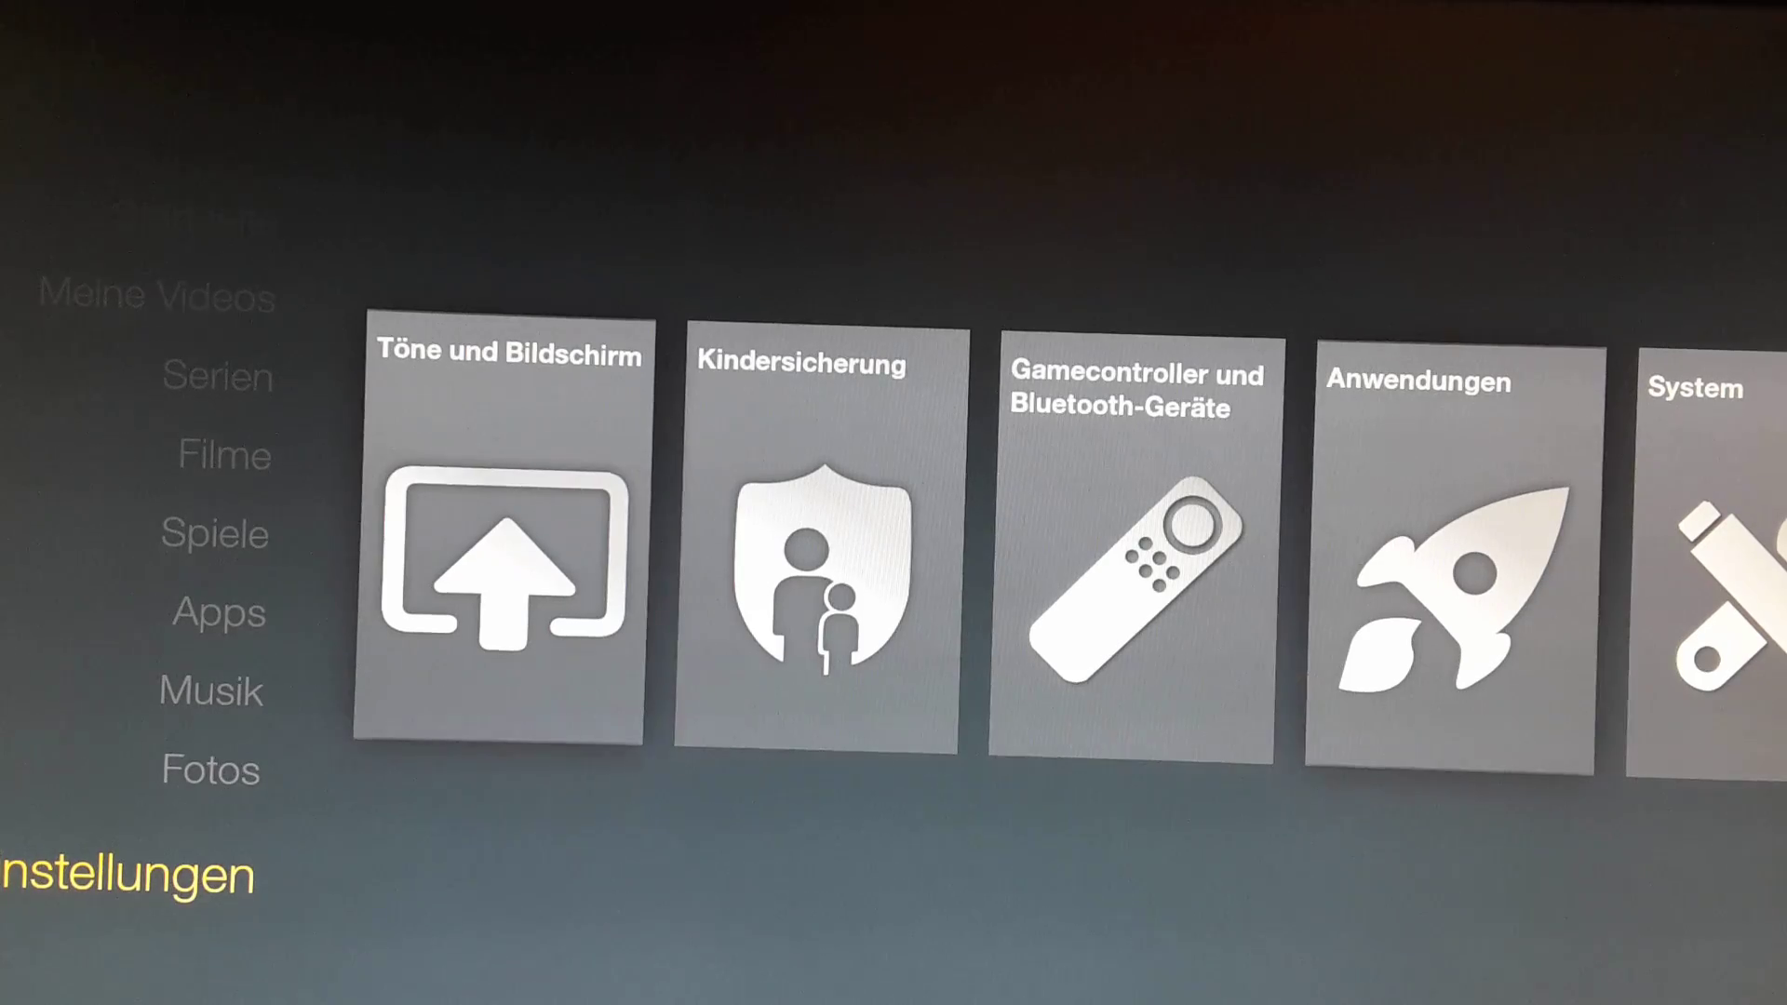
On the Fire TV, check the connected game controllers under Gamecontroller und Bluetooth-Geräte, and return to the main menu.
key("Right")
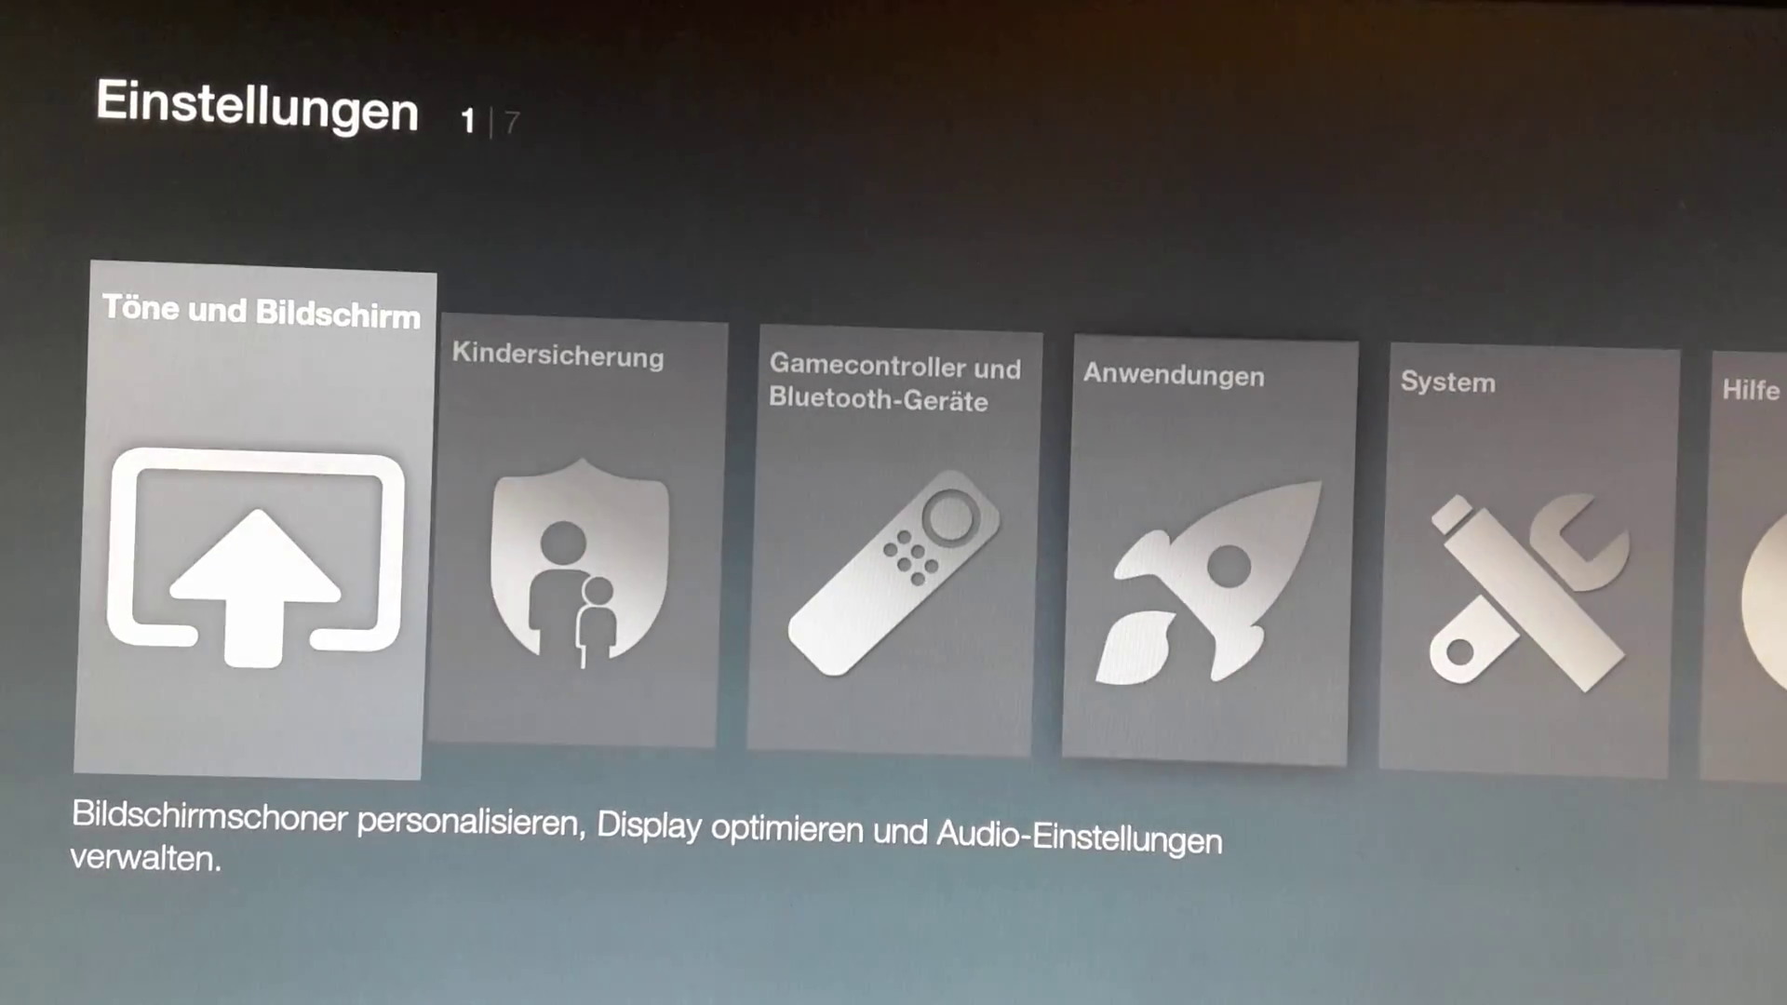
key("Right")
key("Right")
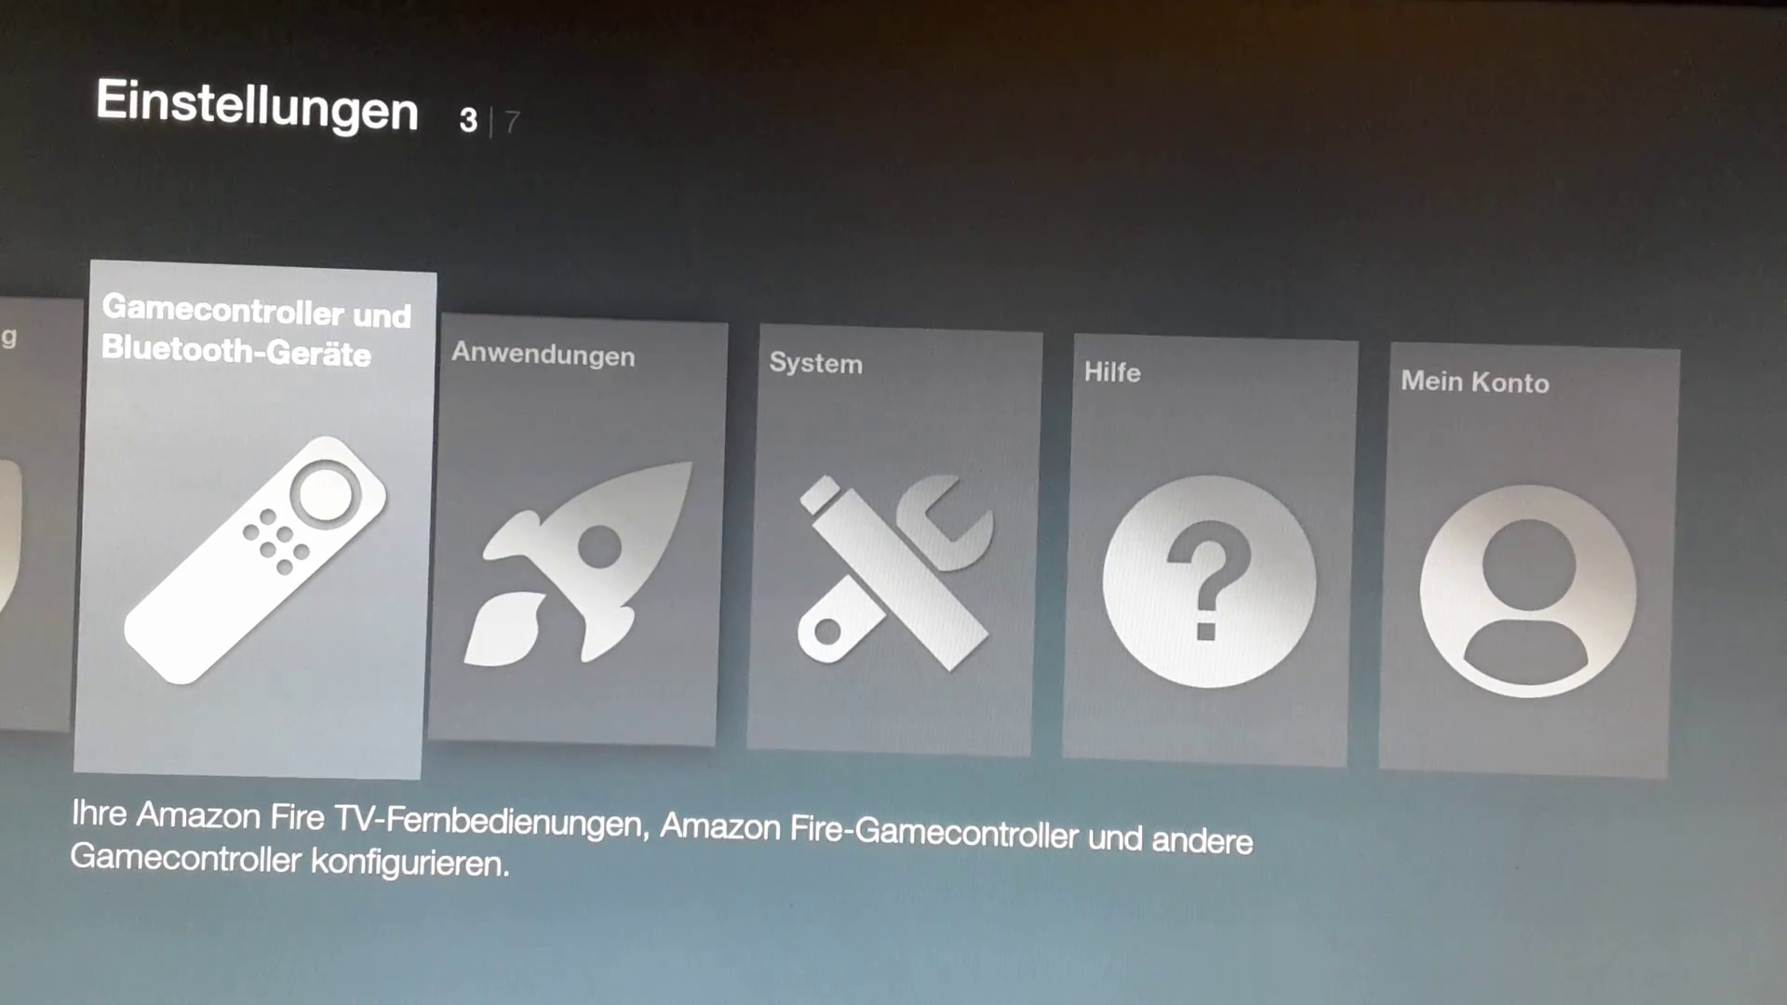
key("Return")
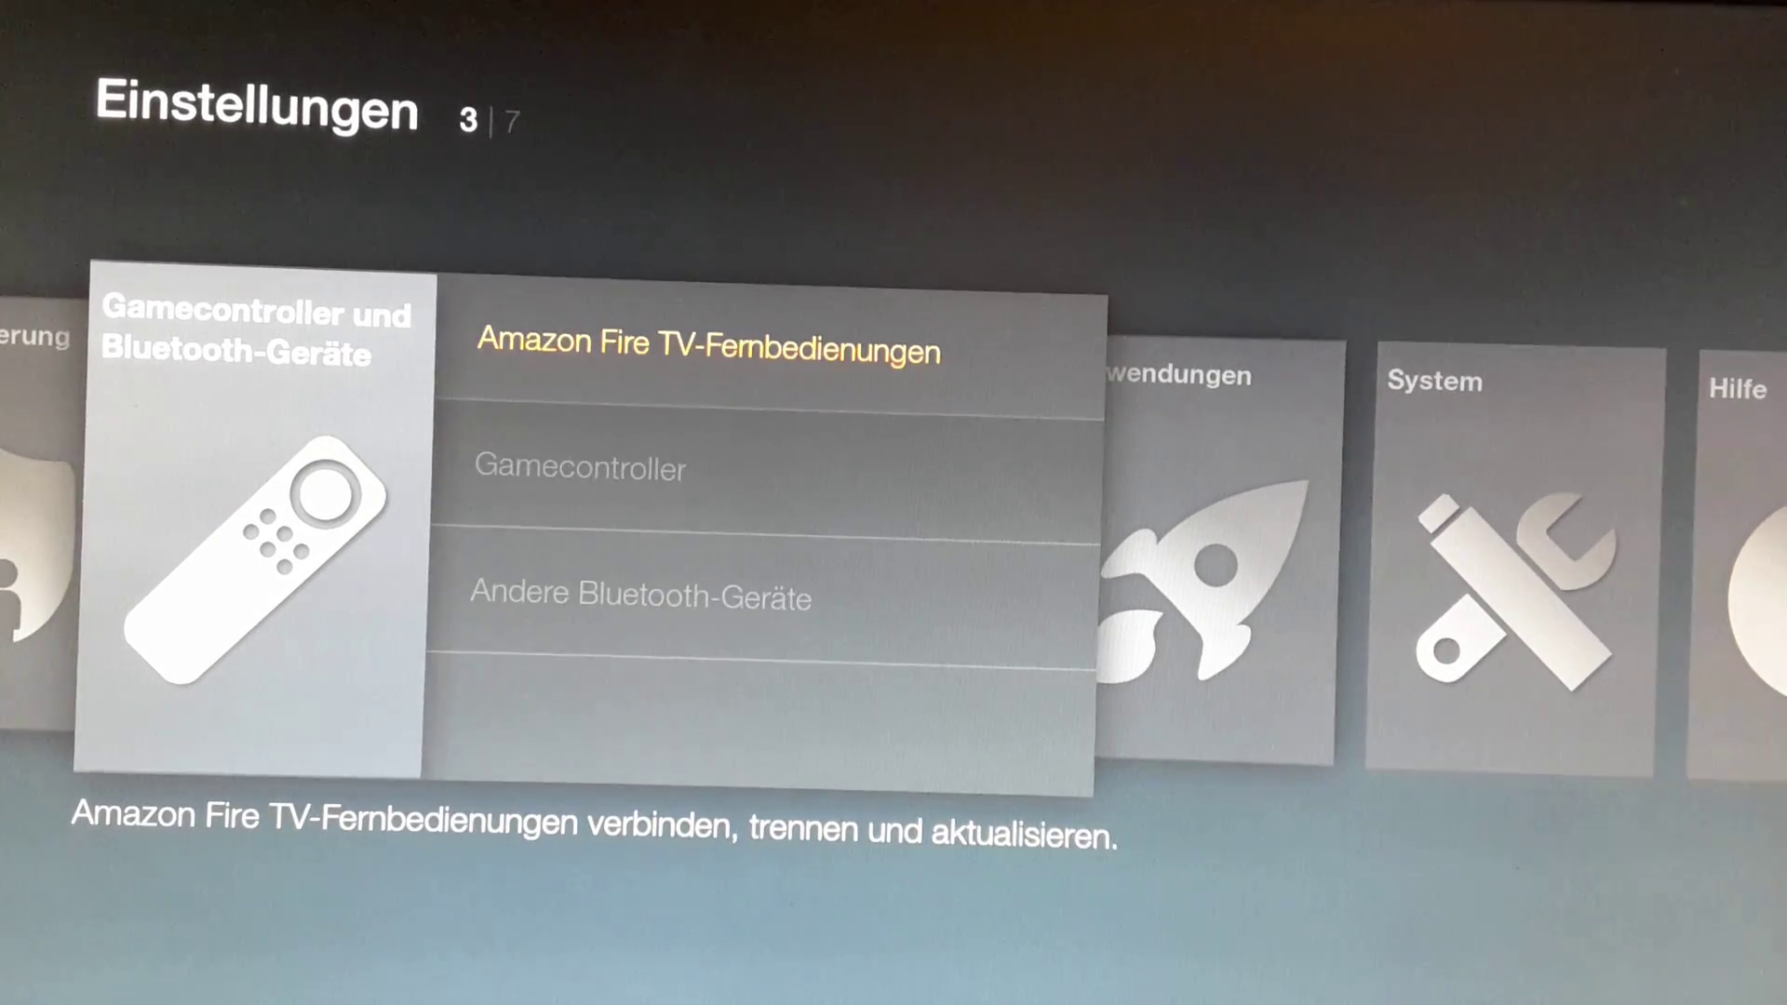
key("Down")
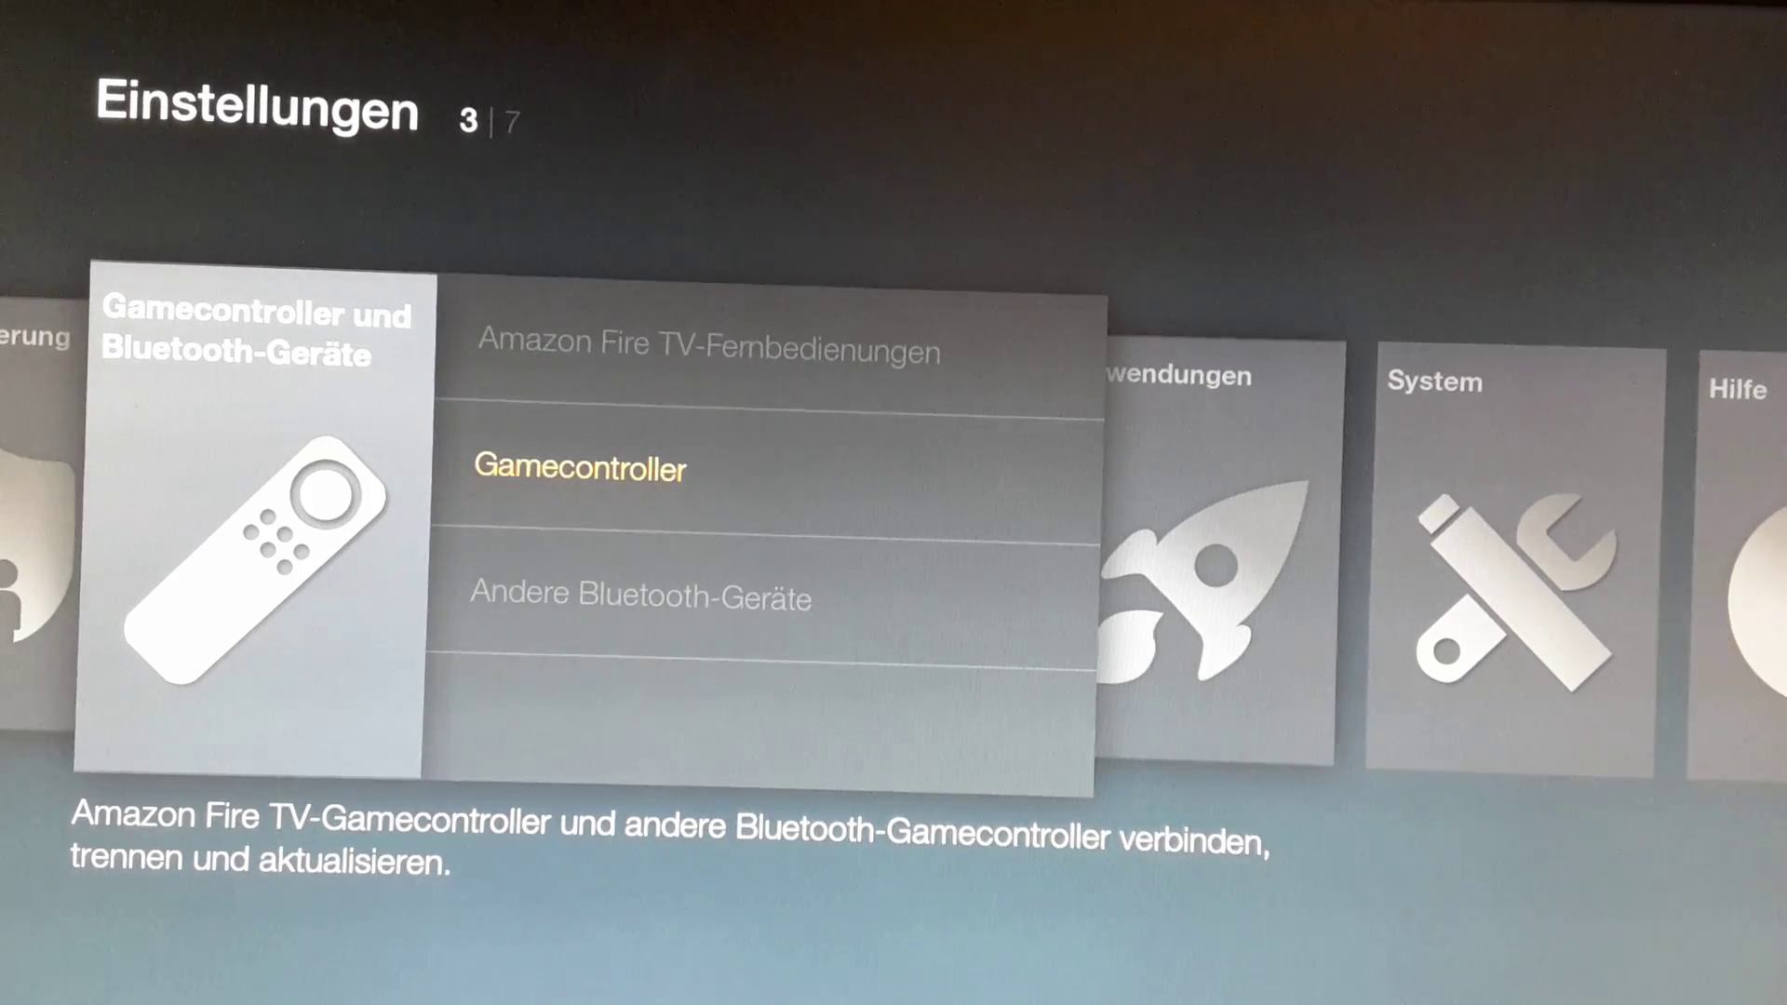
key("Return")
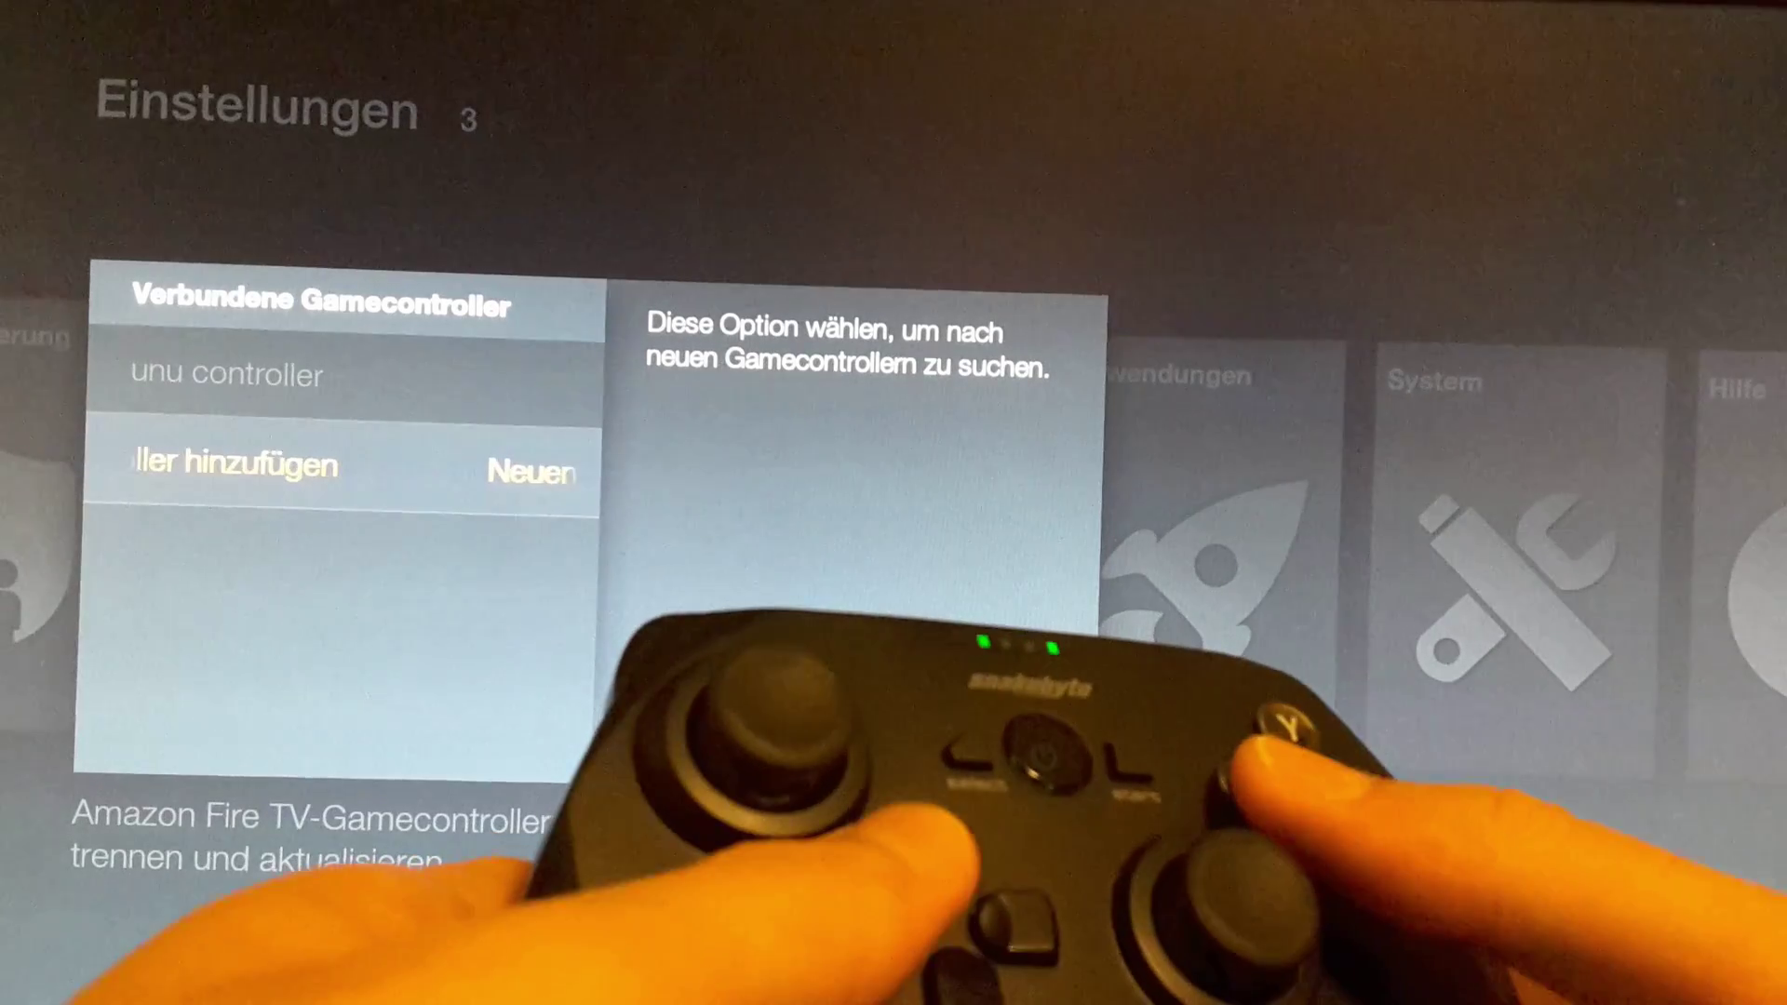
key("Escape")
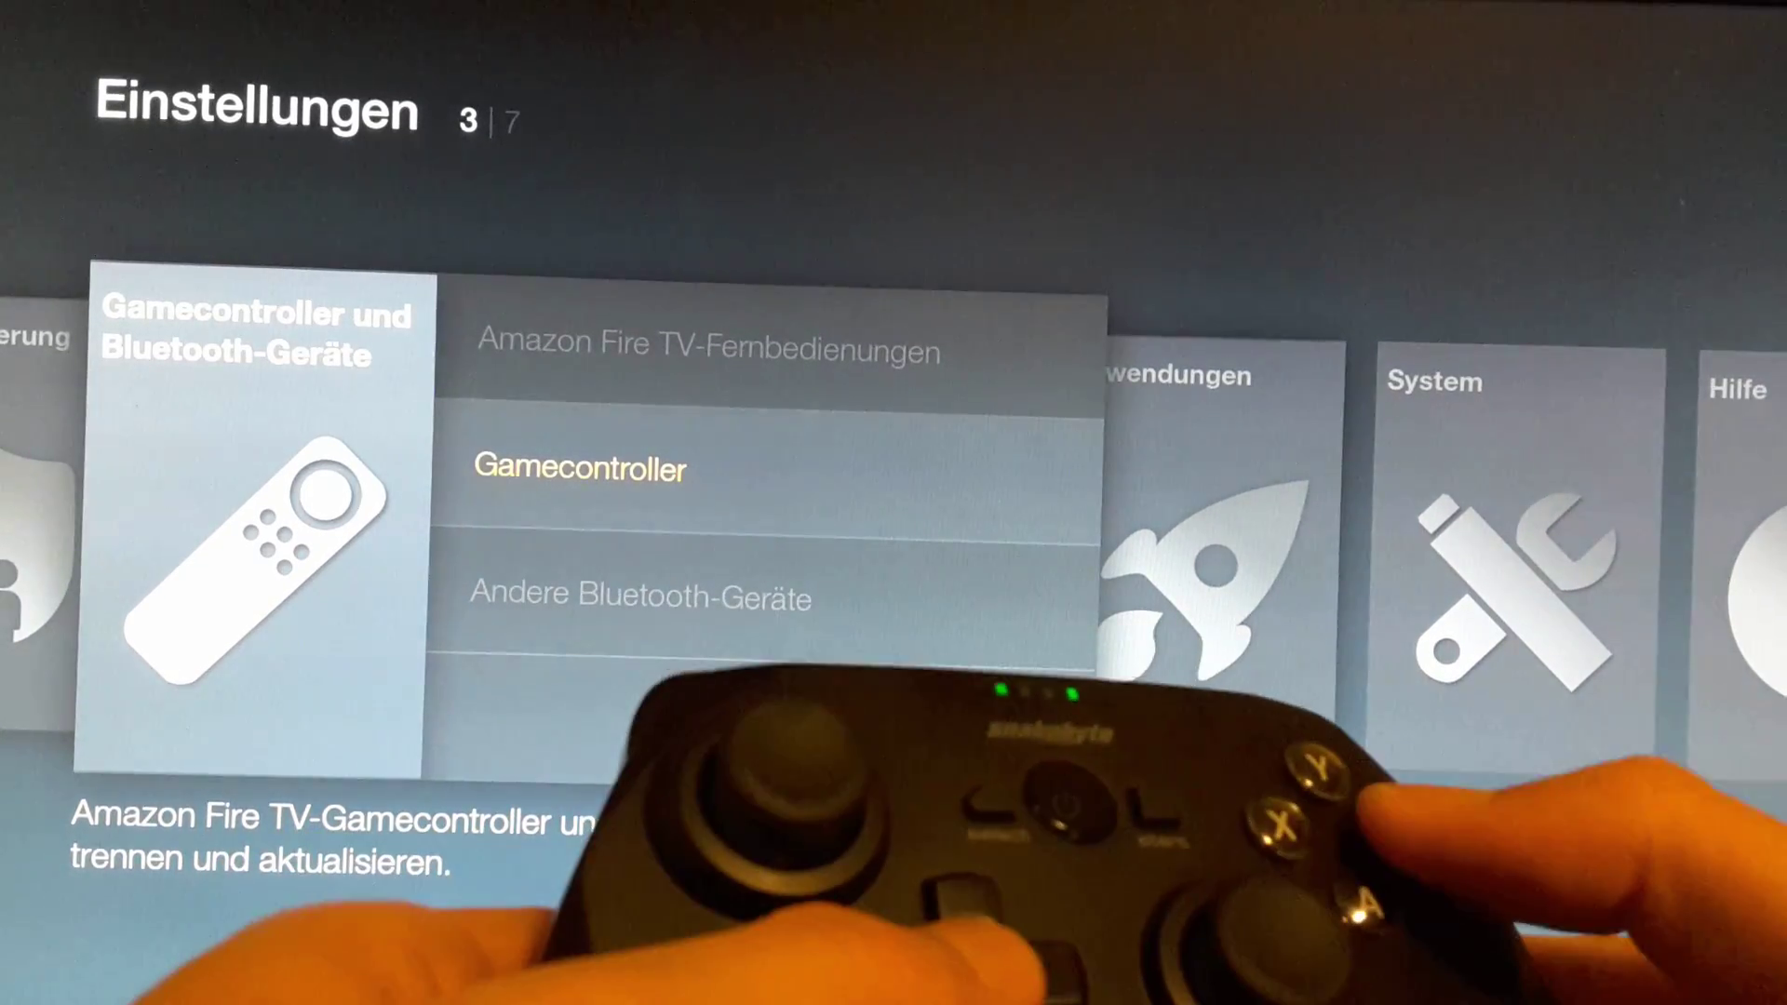
key("Escape")
key("Escape")
key("Up")
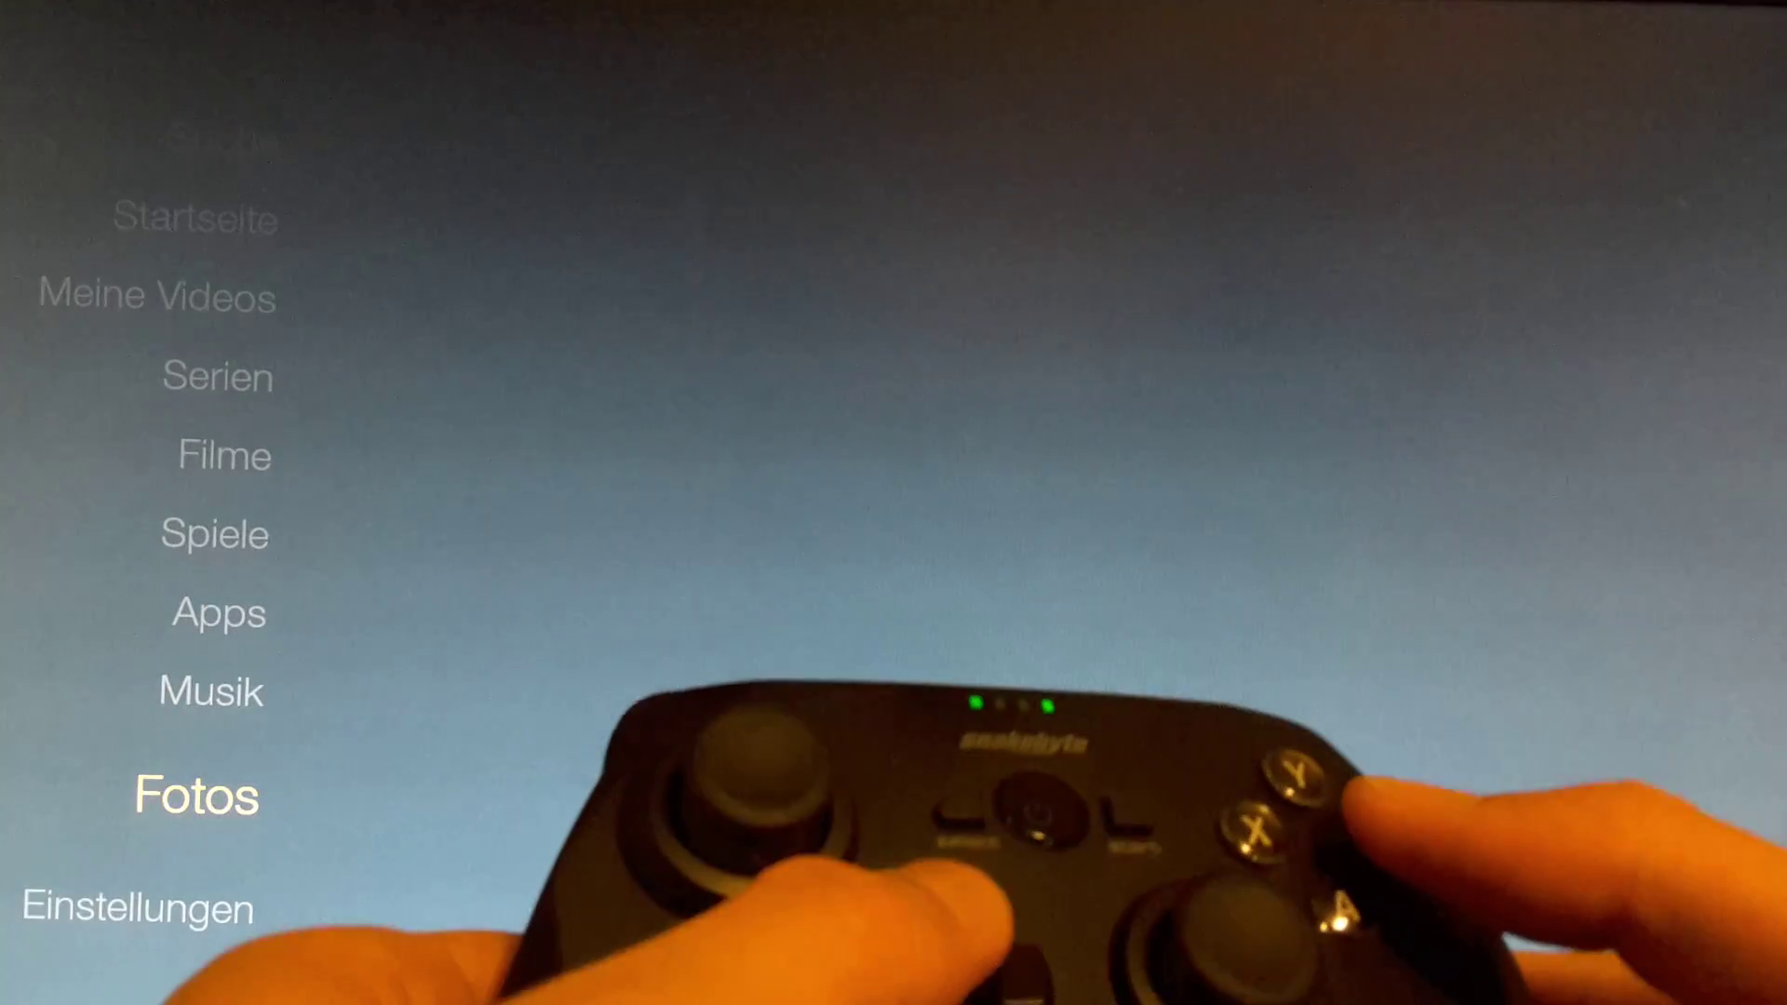
key("Up")
key("Down")
key("Down")
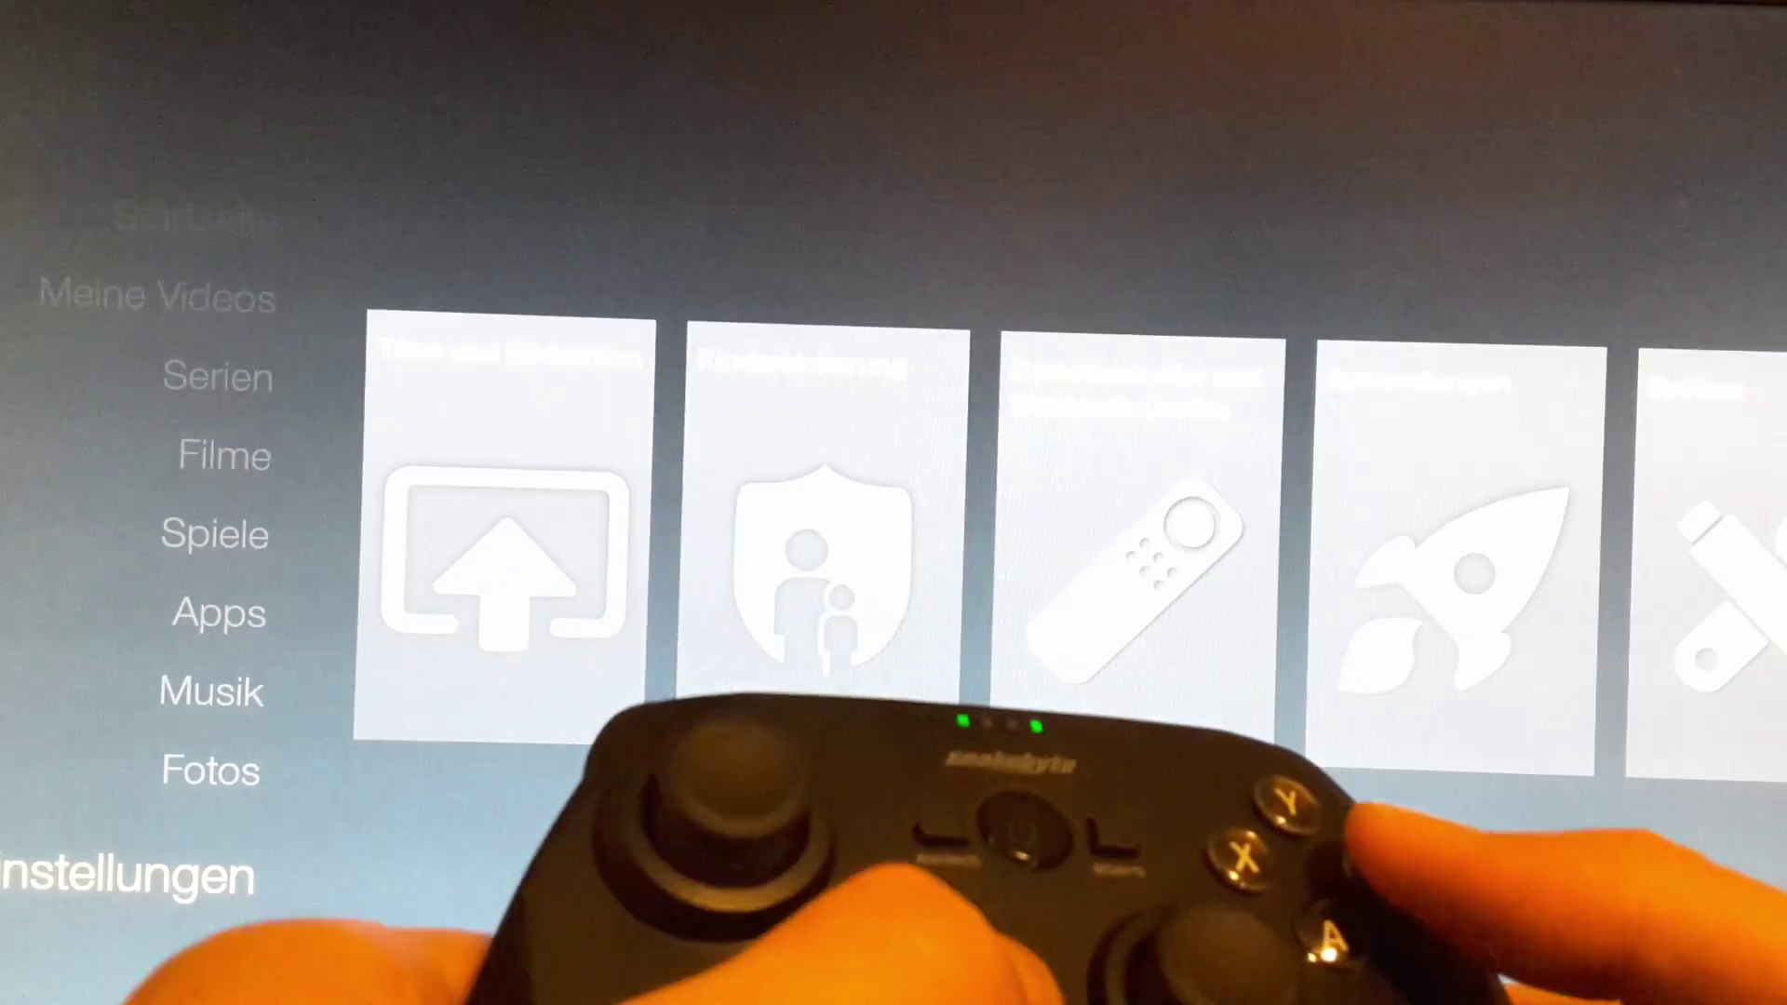
Open the list for managing installed apps in the Anwendungen section of the Fire TV settings.
key("Right")
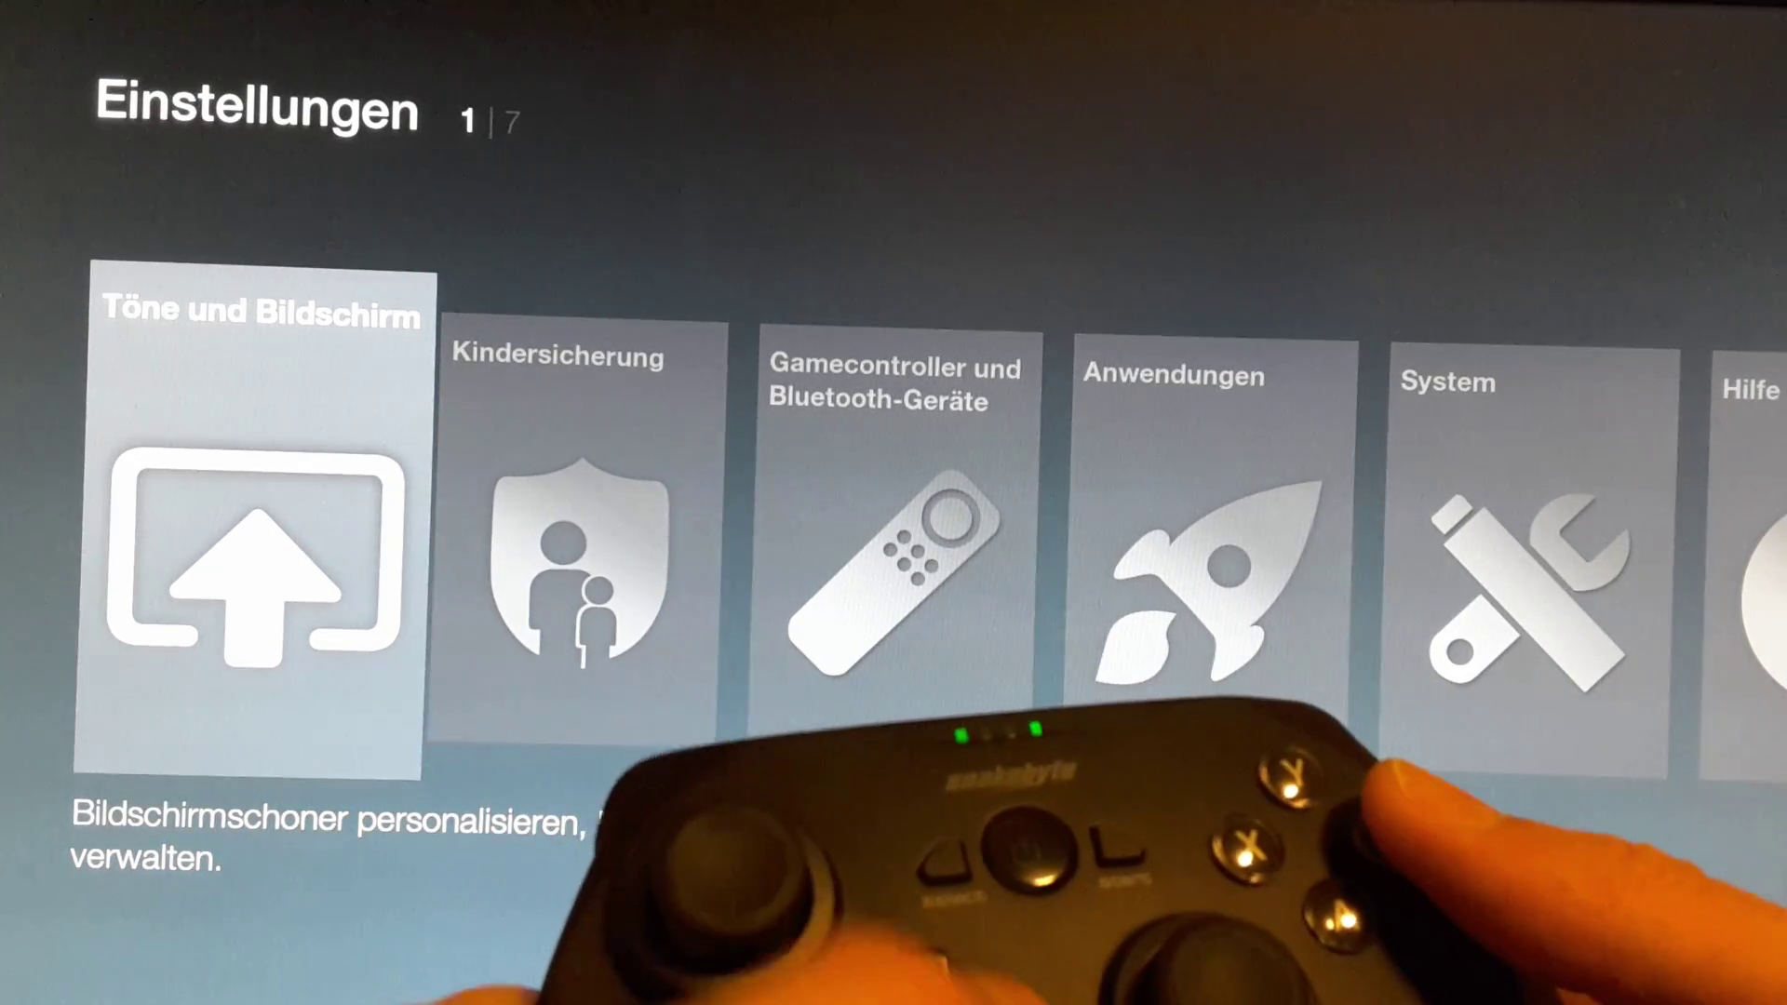
key("Right")
key("Right")
key("Right")
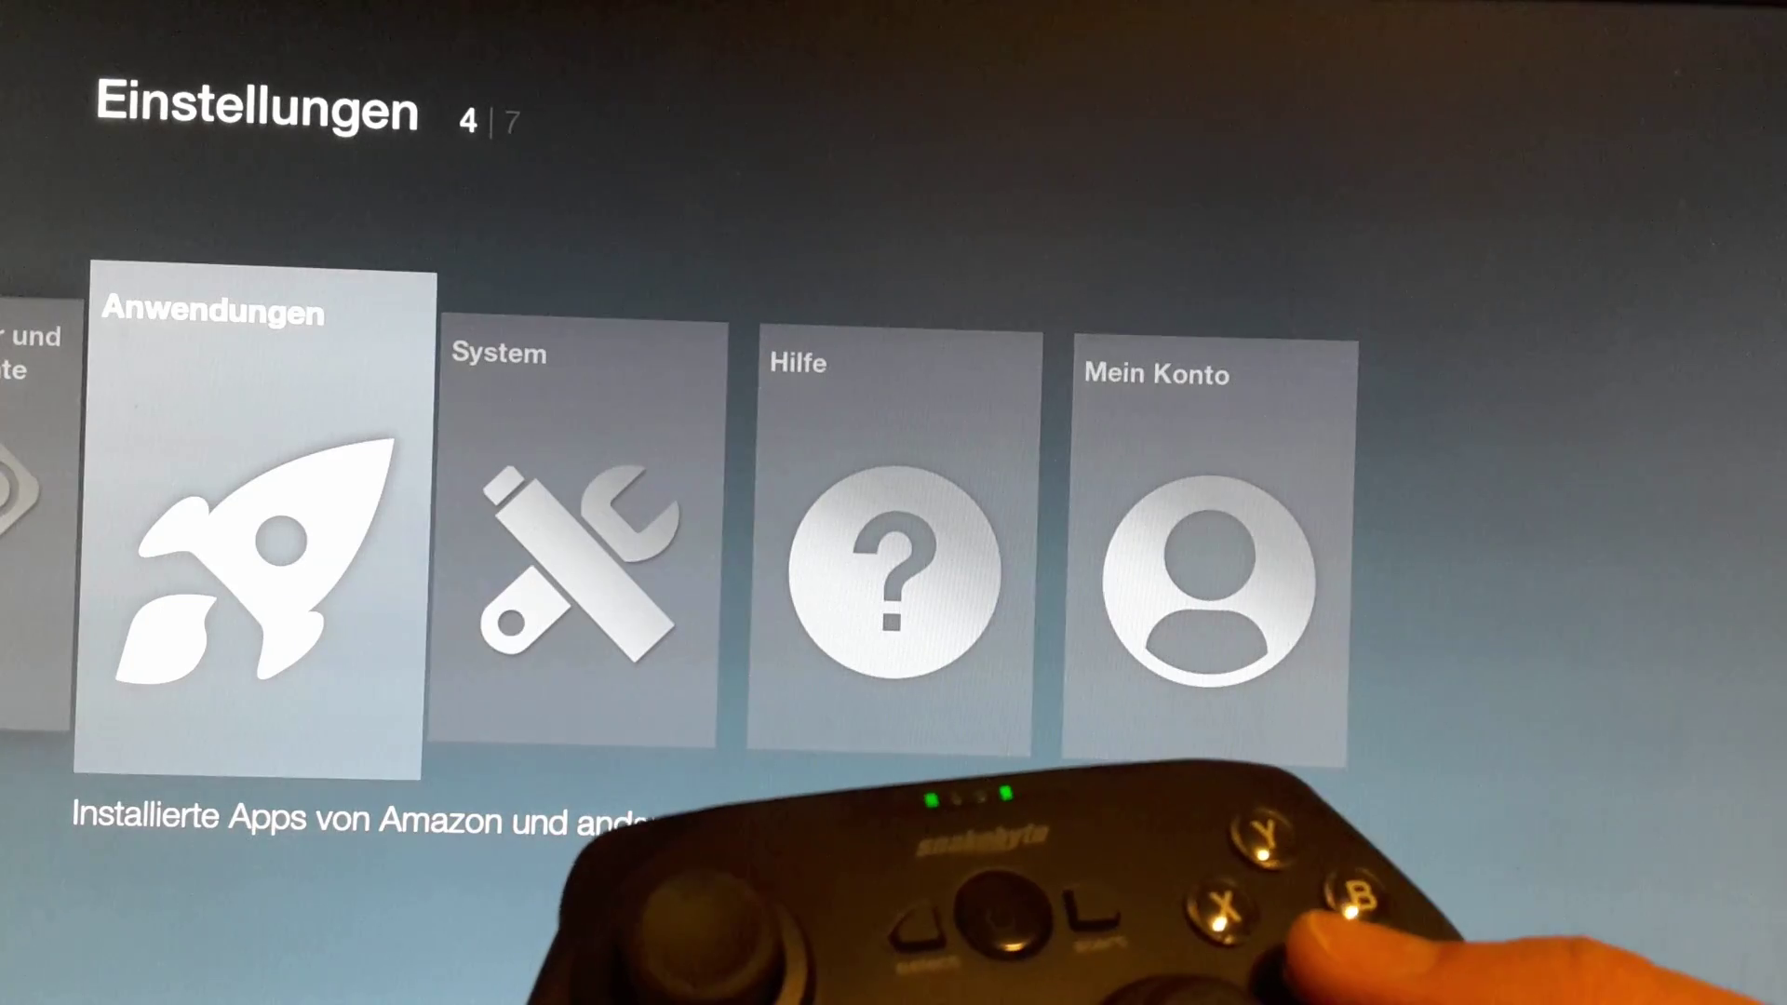
key("Return")
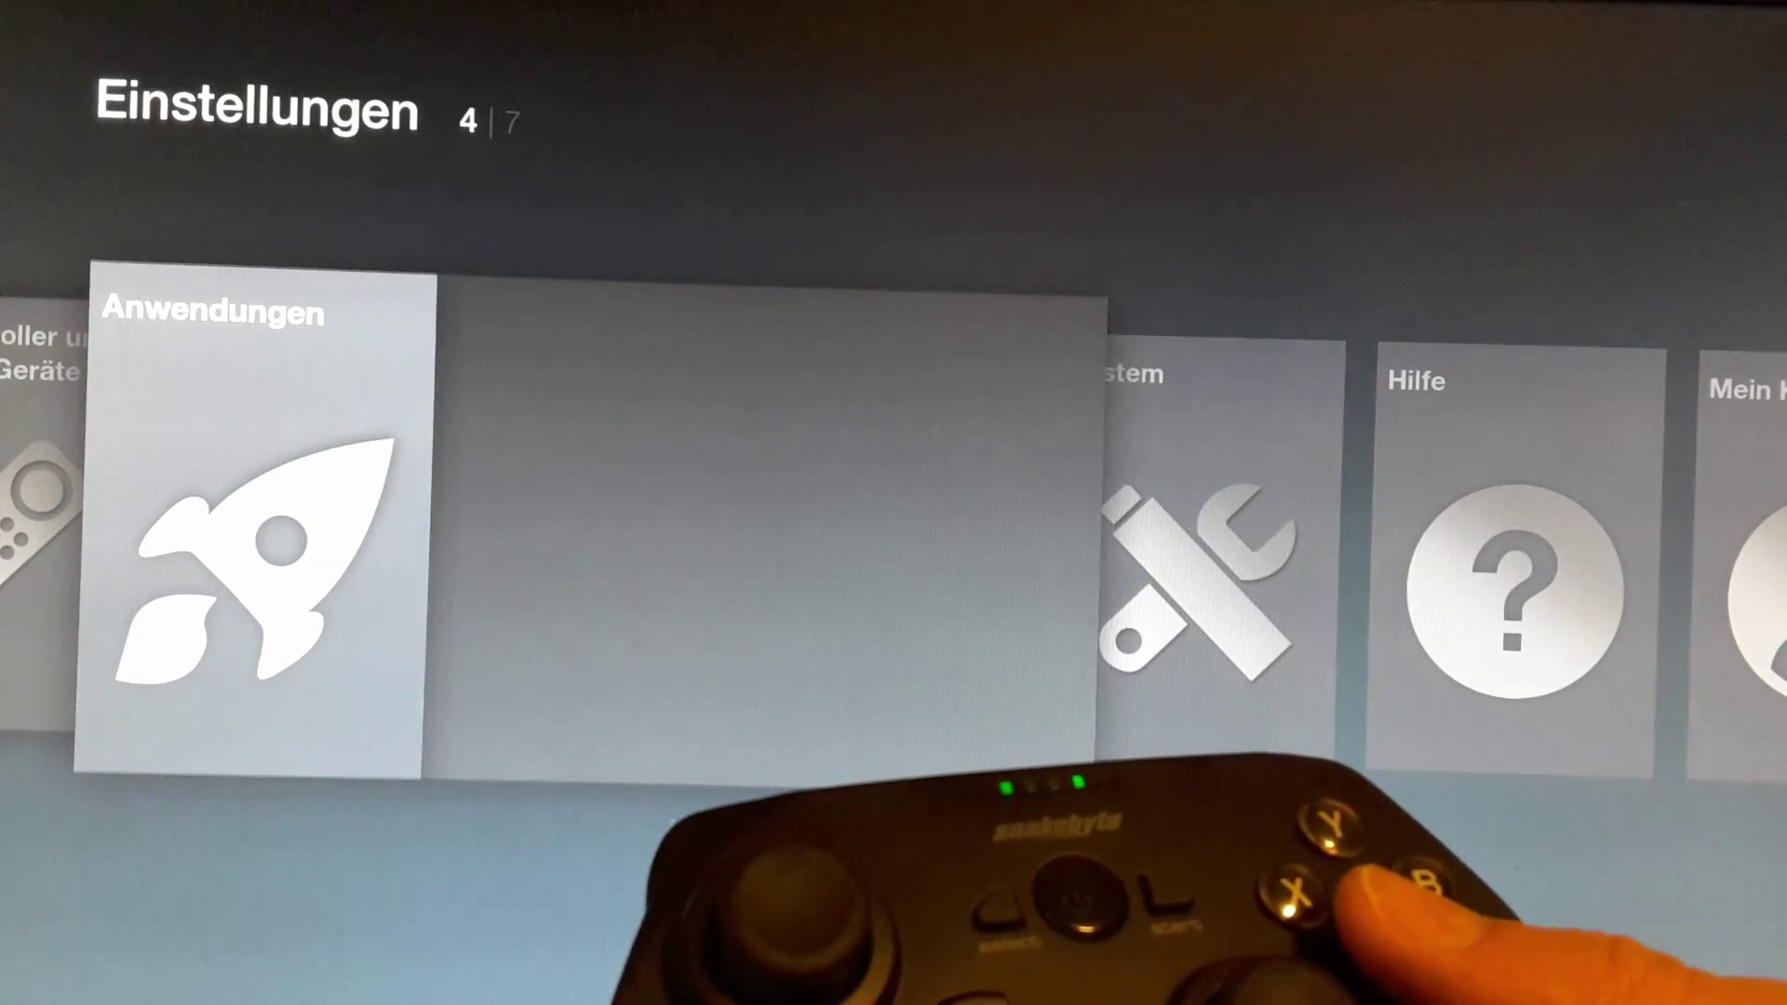
key("Down")
key("Down")
key("Down")
key("Down")
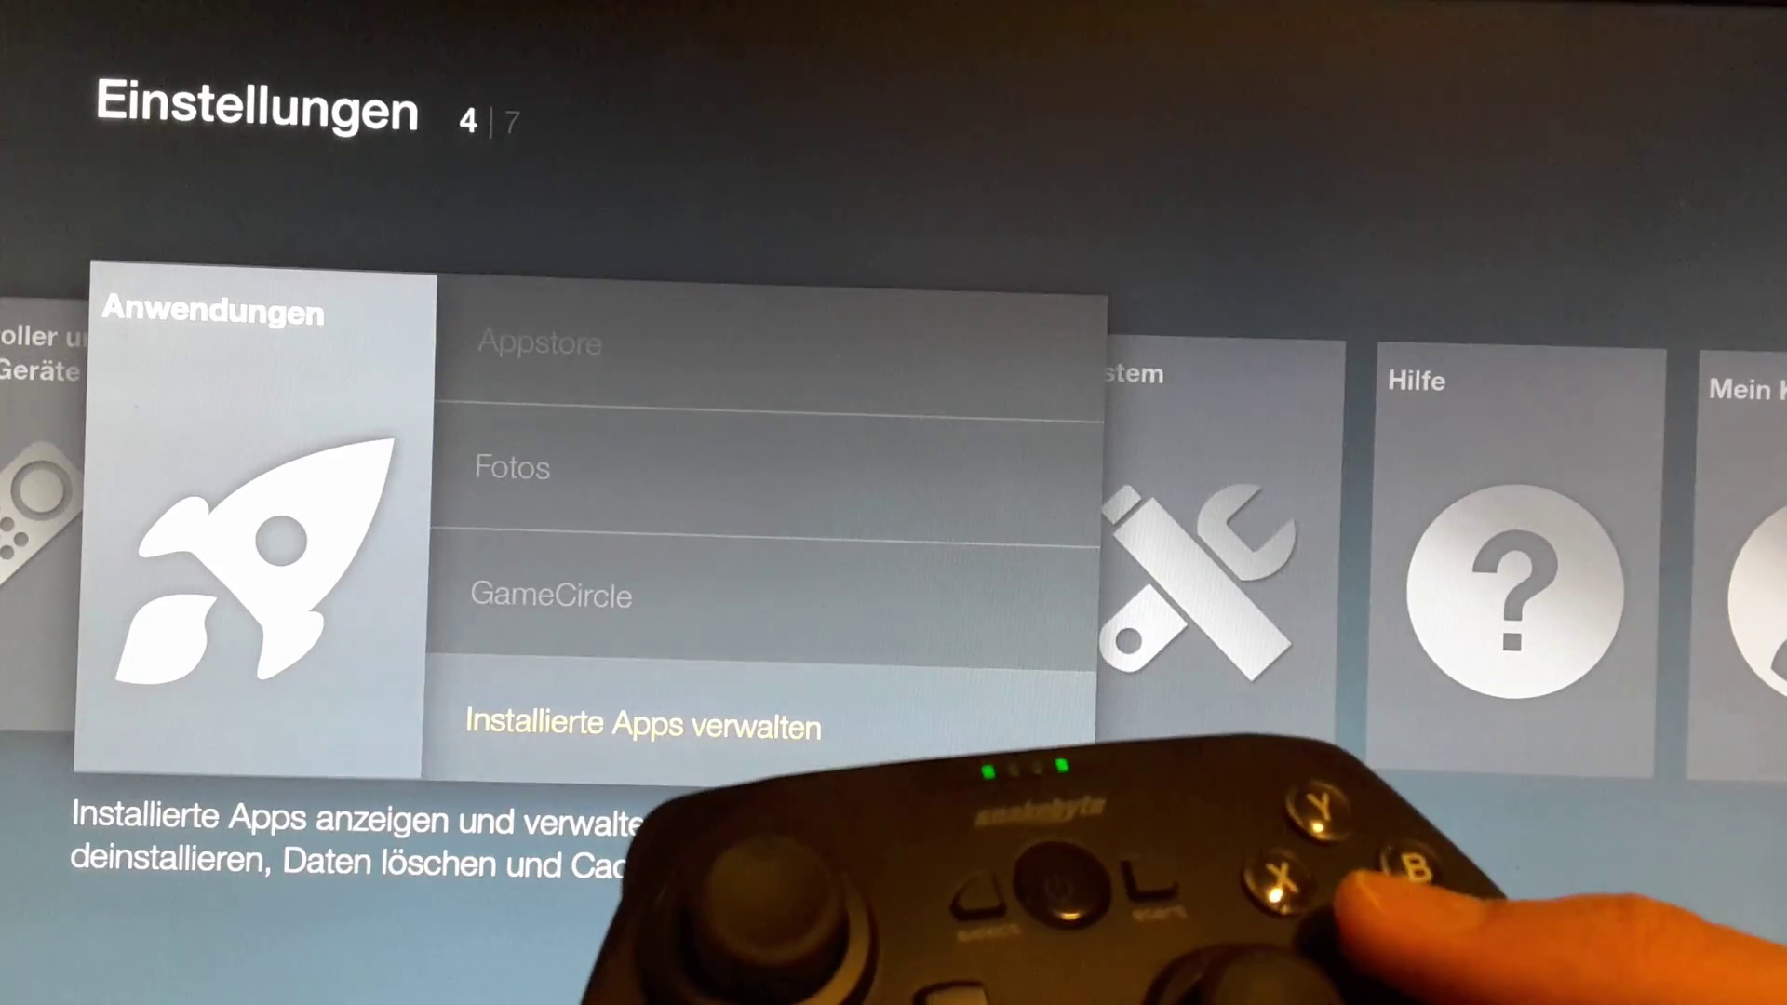
key("Return")
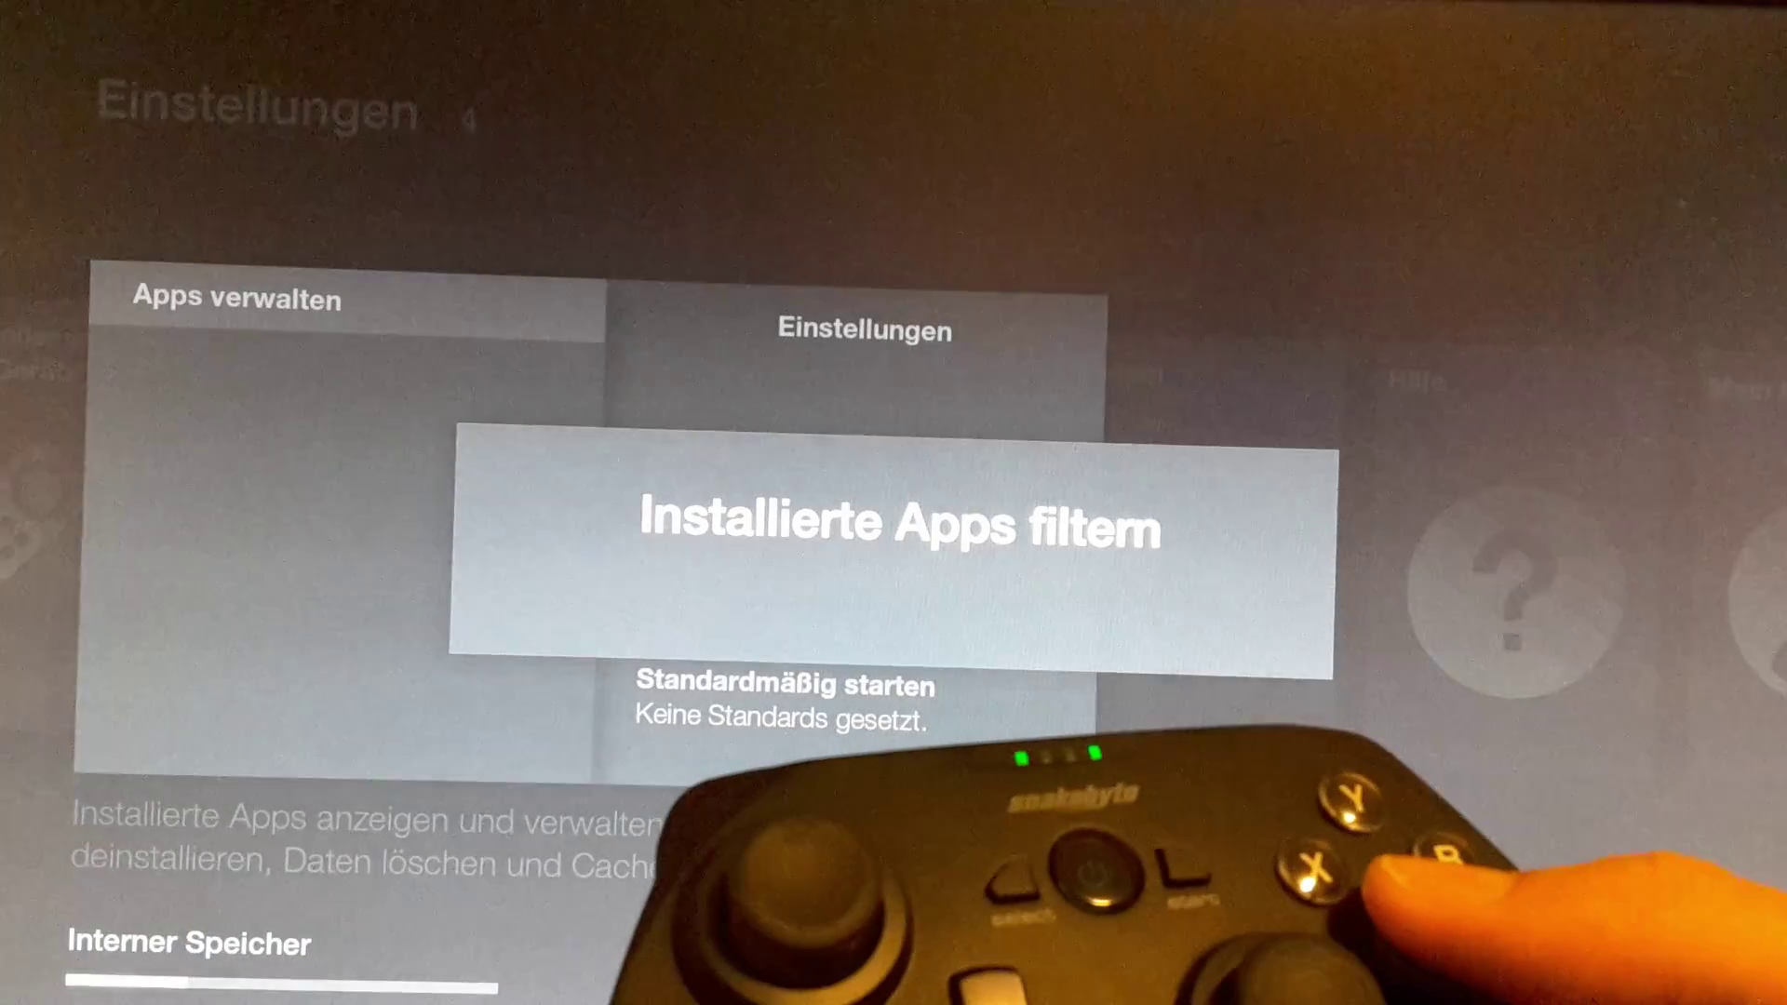
Go through the installed apps to the Snes9x EX entry and highlight it.
key("Down")
key("Down")
key("Down")
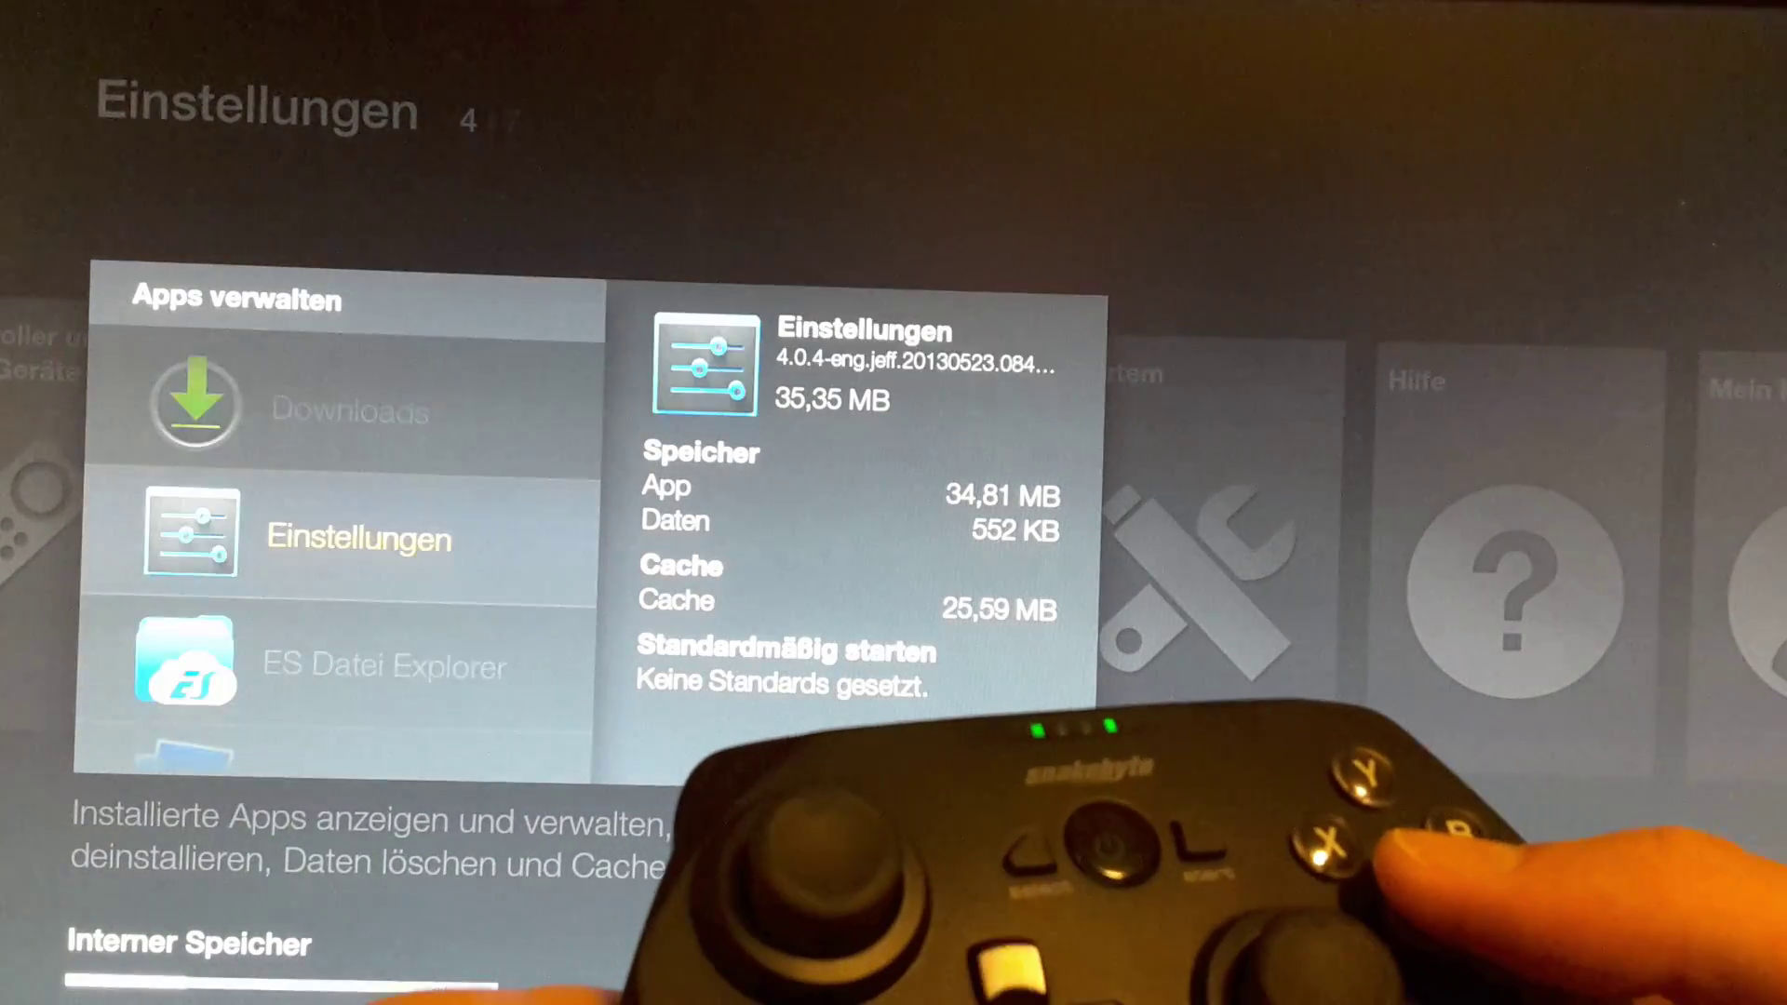
key("Down")
key("Down")
key("Down")
key("Down")
key("Down")
key("Down")
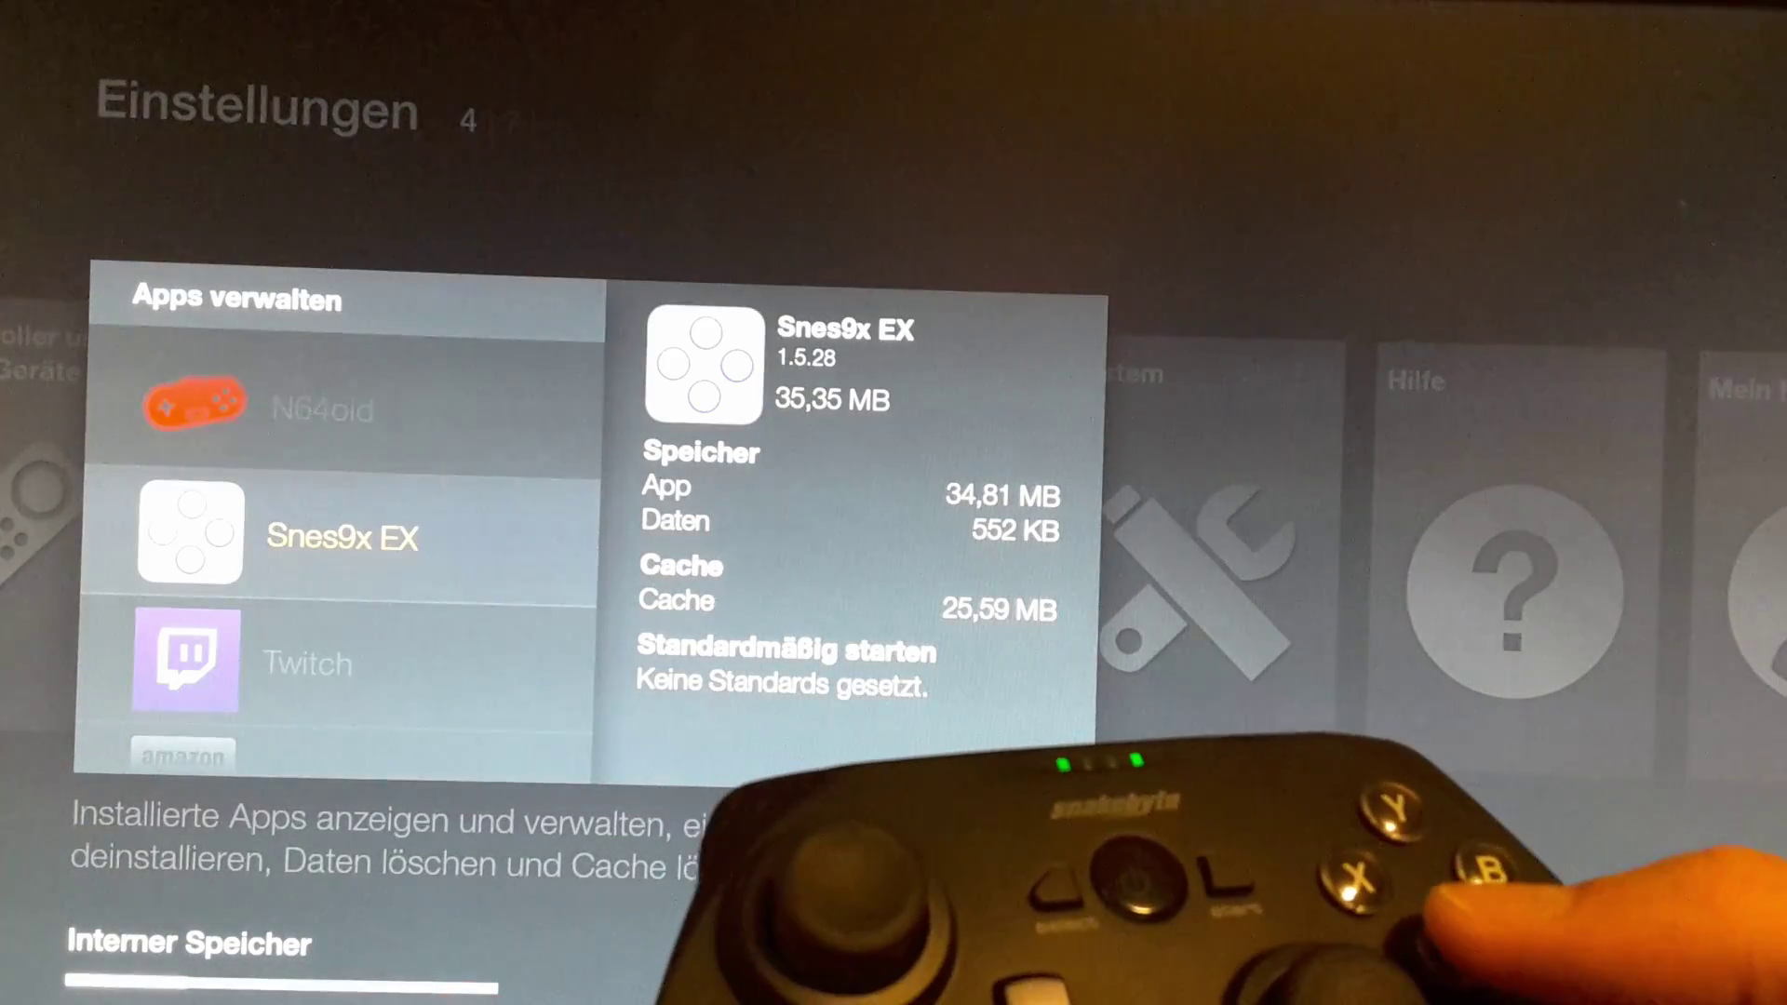